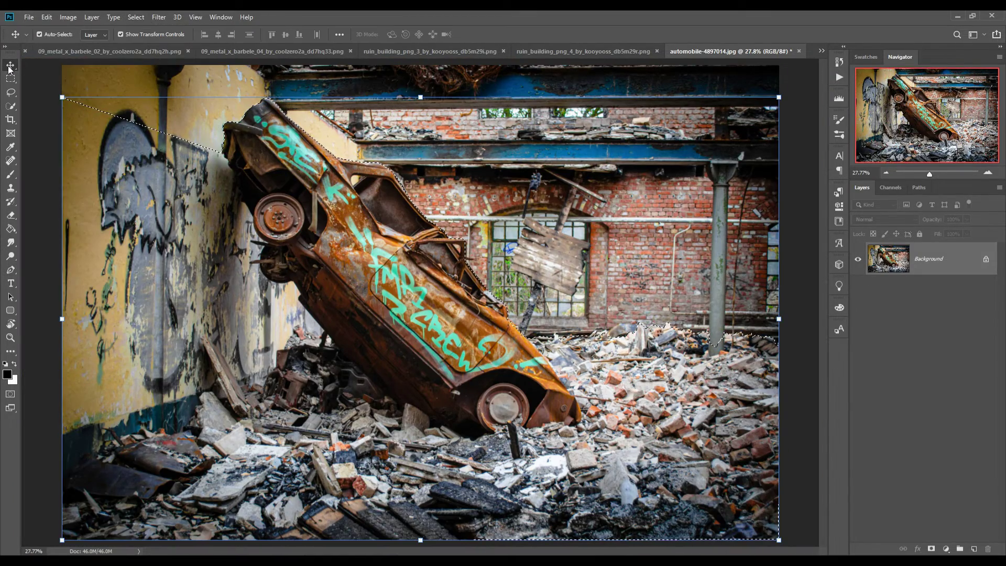
# - Open the New Document settings from the File menu
pyautogui.click(29, 17)
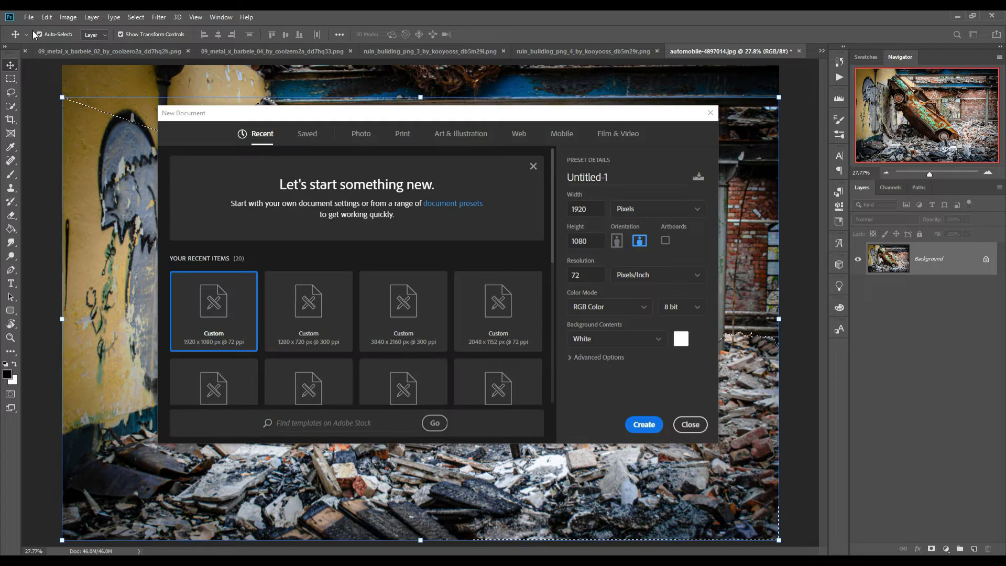
# - Create a 3840×2160, 300 ppi canvas and drag the cut-out car into it
pyautogui.click(425, 330)
pyautogui.click(644, 424)
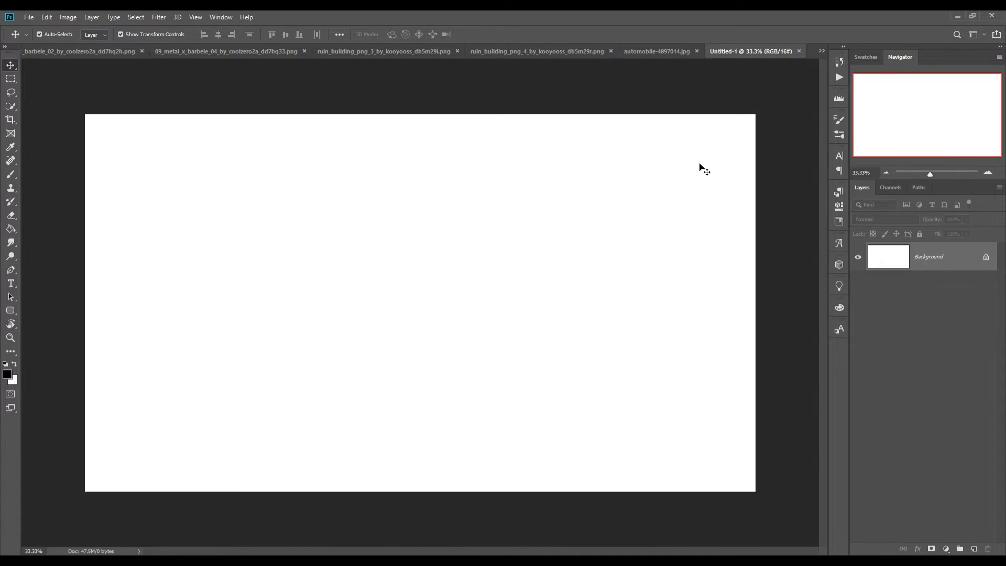
pyautogui.click(660, 52)
pyautogui.moveTo(721, 52); pyautogui.dragTo(721, 77)
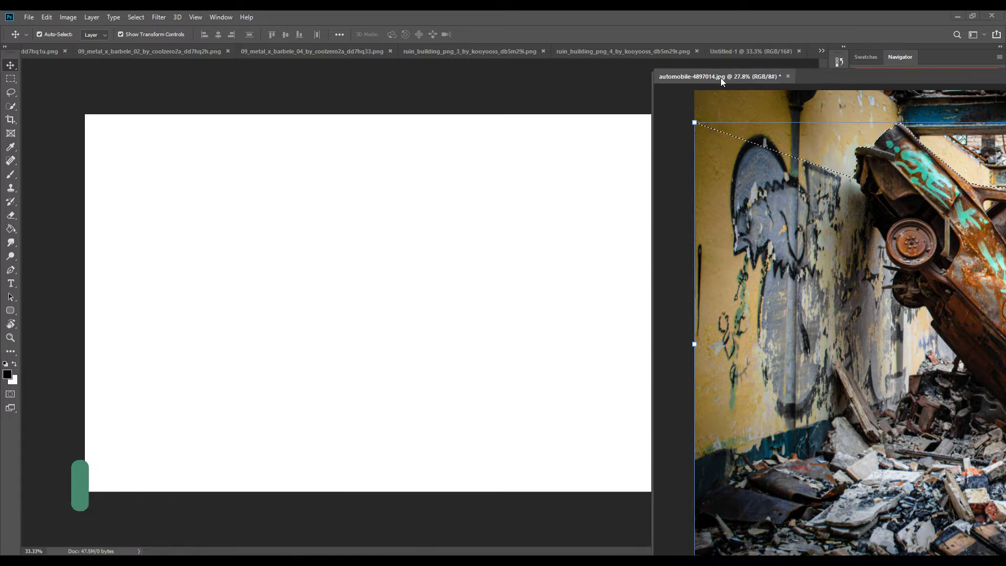
pyautogui.moveTo(940, 227); pyautogui.dragTo(488, 256)
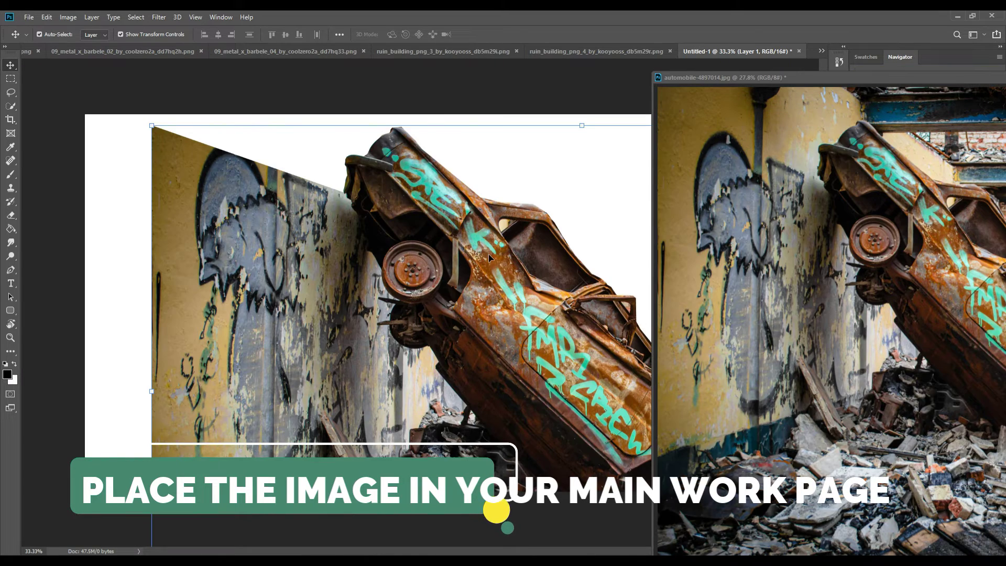
# - Move the car against the canvas's left edge and scale it down to about 64%
pyautogui.moveTo(882, 78); pyautogui.dragTo(409, 162)
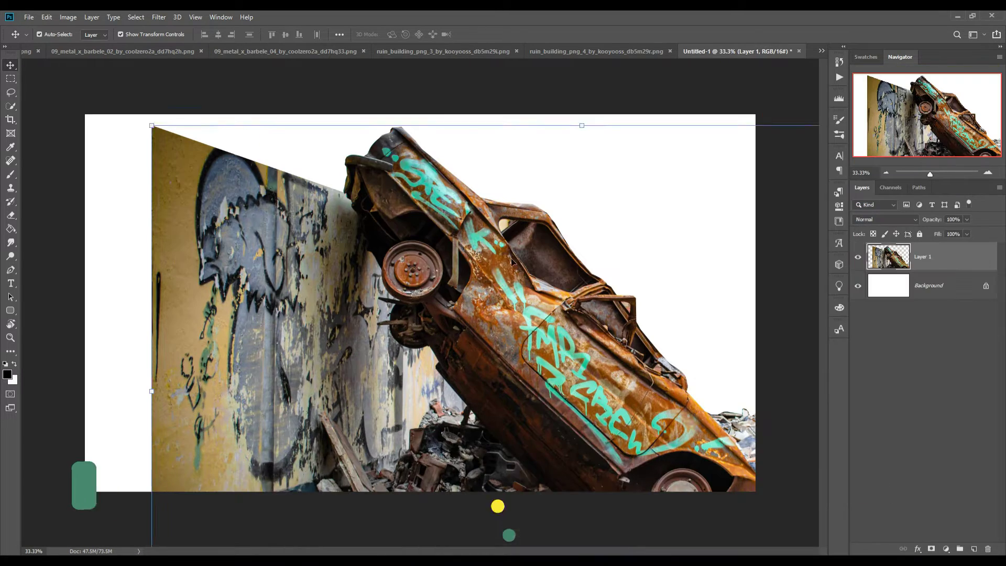
pyautogui.moveTo(449, 283); pyautogui.dragTo(382, 284)
pyautogui.click(10, 93)
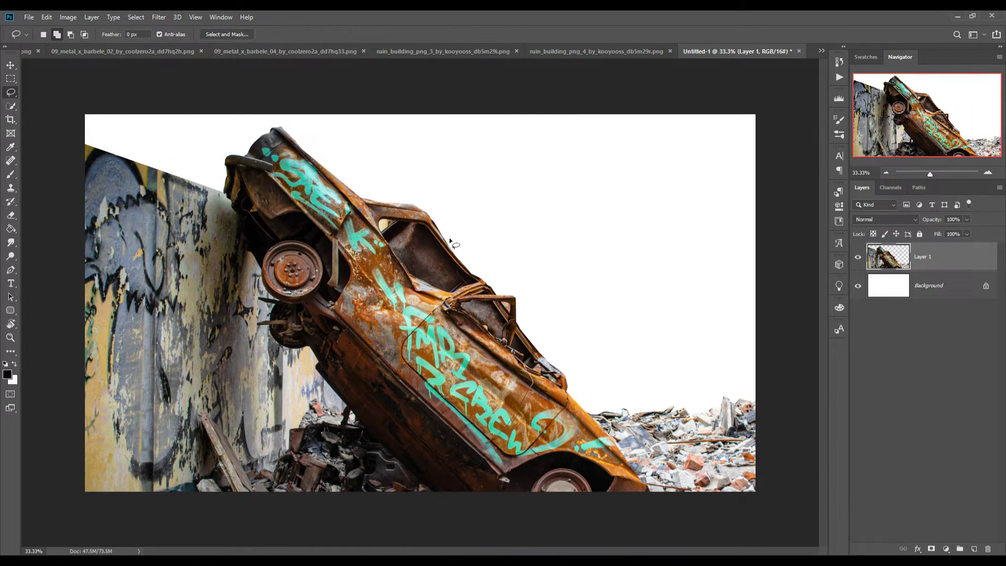
pyautogui.scroll(3, 379, 228)
pyautogui.scroll(-4, 317, 264)
pyautogui.hotkey('ctrl', 't')
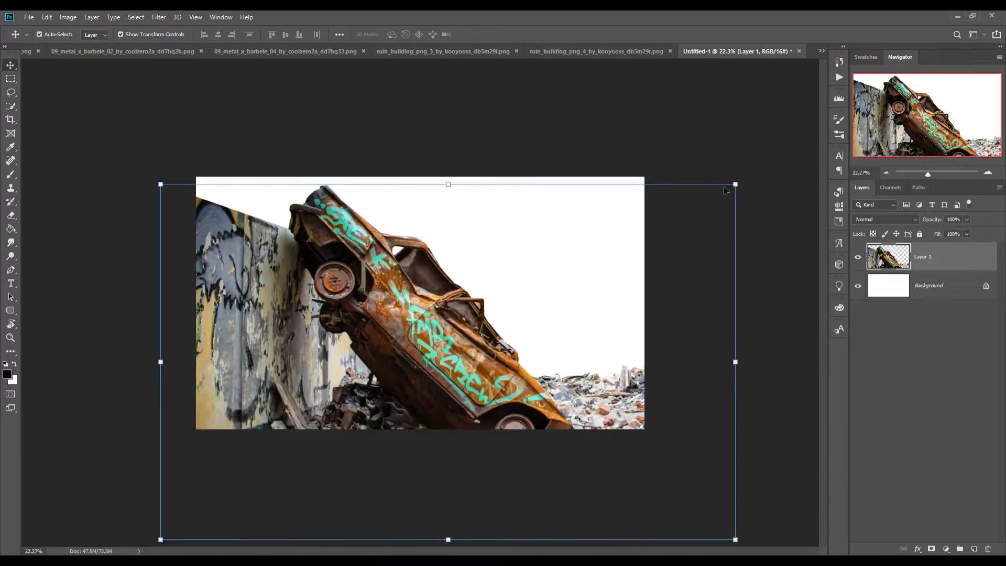
pyautogui.moveTo(737, 184); pyautogui.dragTo(490, 249)
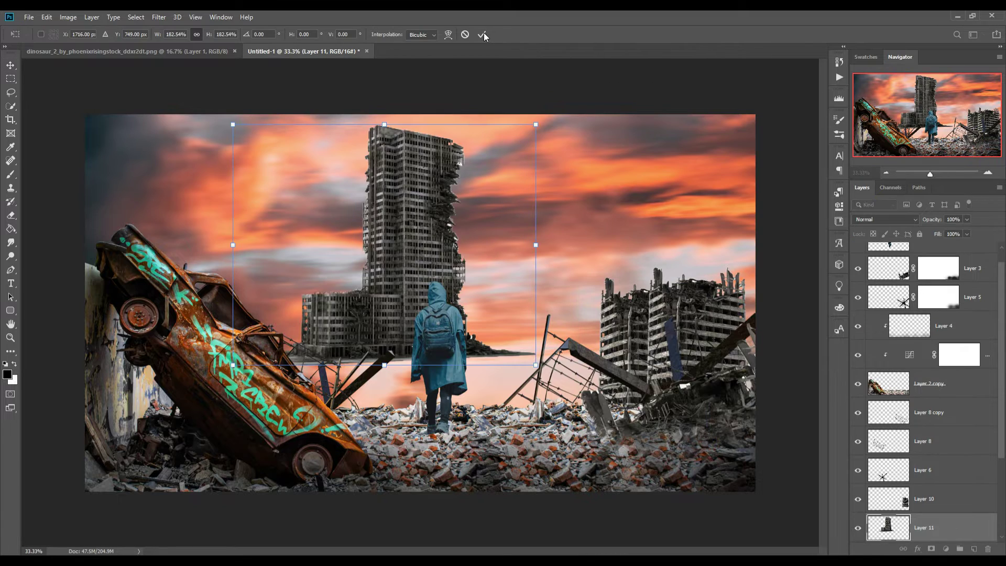
# - Commit the car resize and quick-select the central ruined tower for edge refinement
pyautogui.click(481, 34)
pyautogui.click(10, 107)
pyautogui.moveTo(395, 227); pyautogui.dragTo(420, 299)
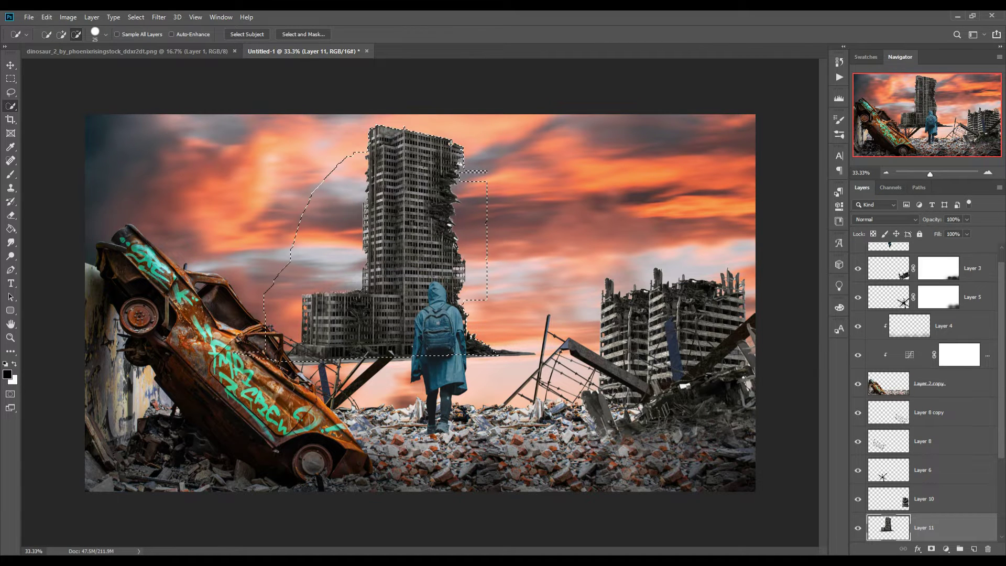
pyautogui.hotkey('ctrl', 'a')
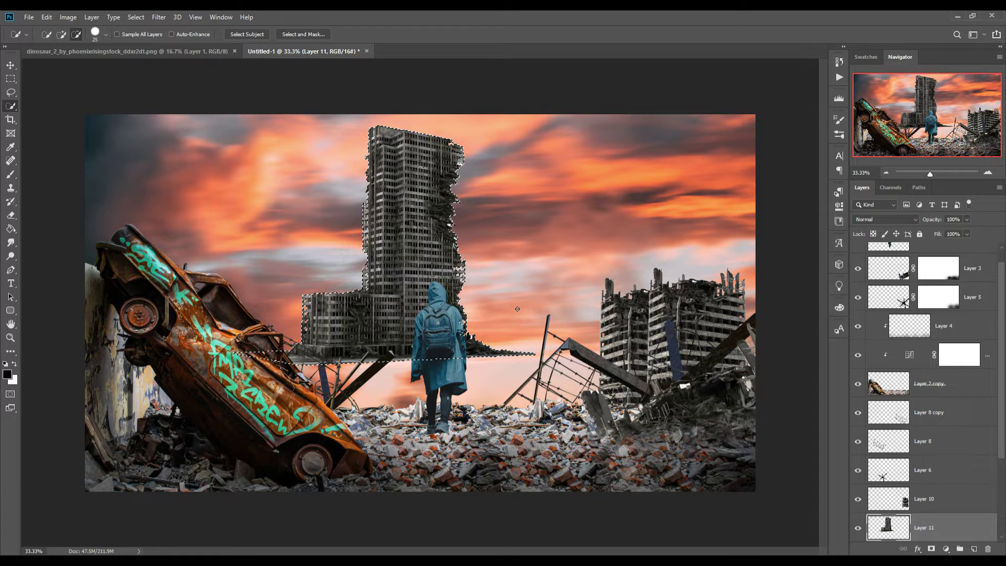
pyautogui.click(293, 35)
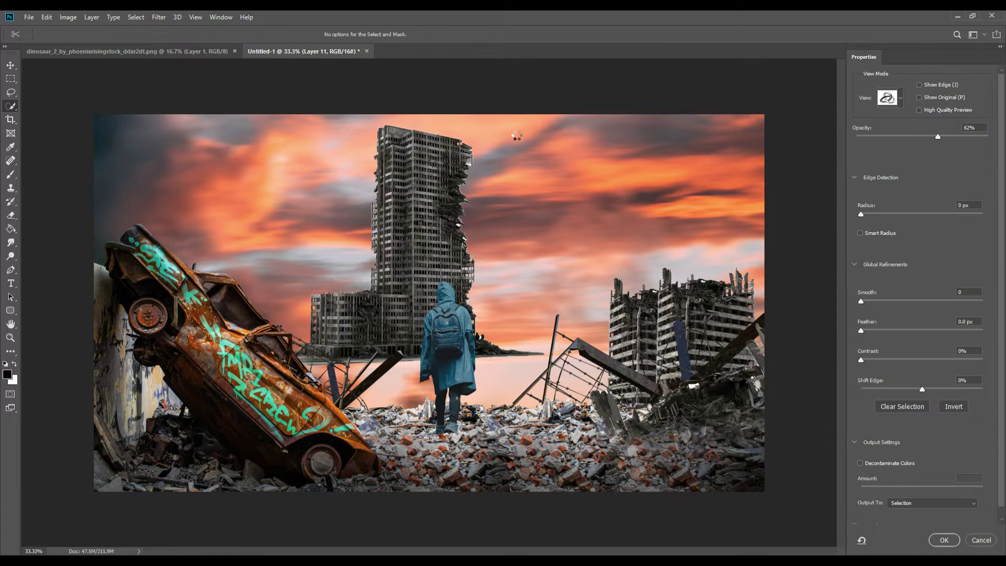
# - Refine the tower's left edge and debris edges against the sky with the Refine Edge brush
pyautogui.scroll(1, 488, 145)
pyautogui.scroll(1, 487, 144)
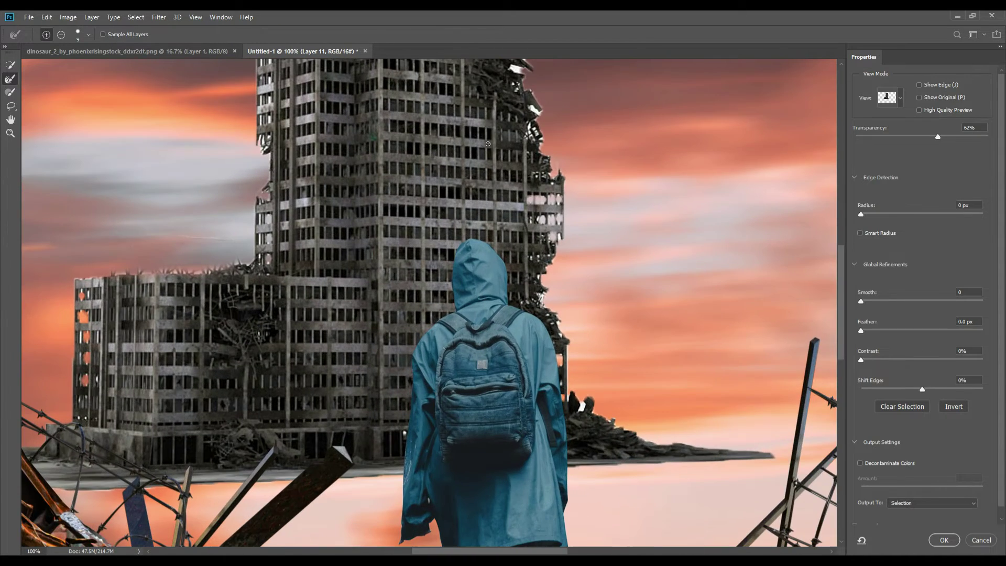
pyautogui.scroll(1, 488, 145)
pyautogui.moveTo(487, 185)
pyautogui.mouseDown()
pyautogui.moveTo(518, 278)
pyautogui.moveTo(516, 327)
pyautogui.mouseUp()
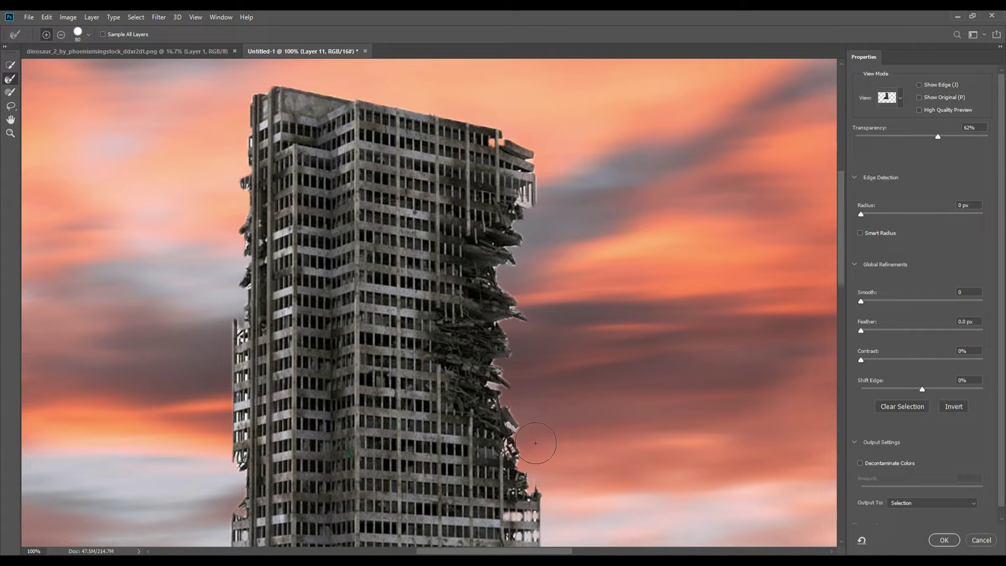
pyautogui.moveTo(250, 378); pyautogui.dragTo(260, 472)
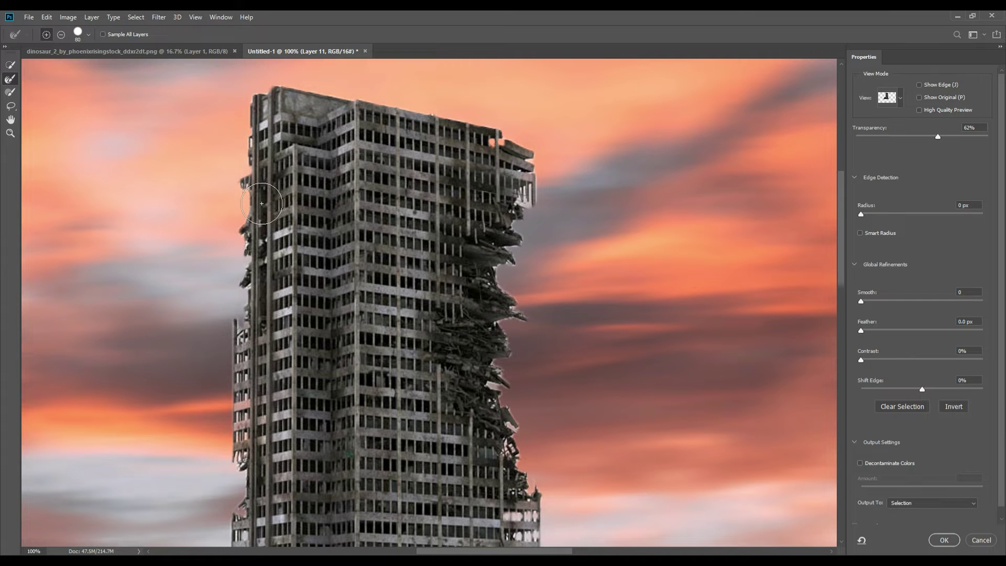
pyautogui.moveTo(456, 387); pyautogui.dragTo(417, 288)
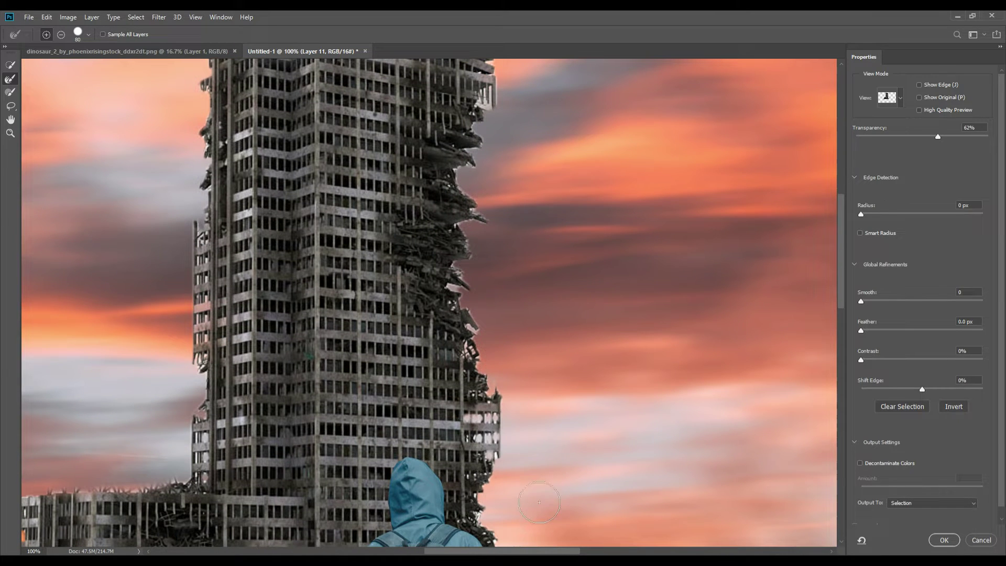
pyautogui.moveTo(526, 466); pyautogui.dragTo(500, 320)
pyautogui.moveTo(473, 196); pyautogui.dragTo(473, 183)
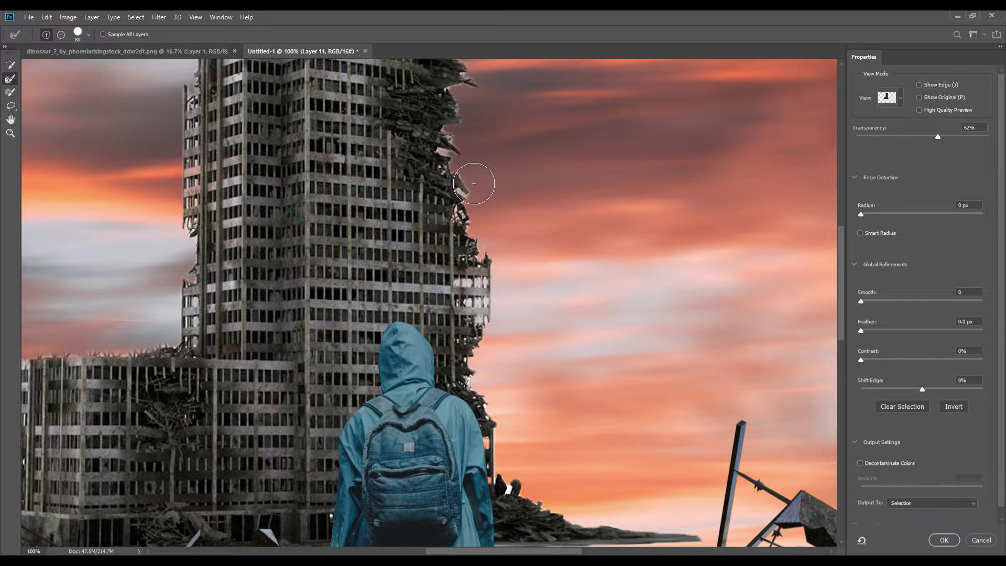
# - Decontaminate the colours and output the refined tower to a new layer
pyautogui.click(860, 462)
pyautogui.click(936, 503)
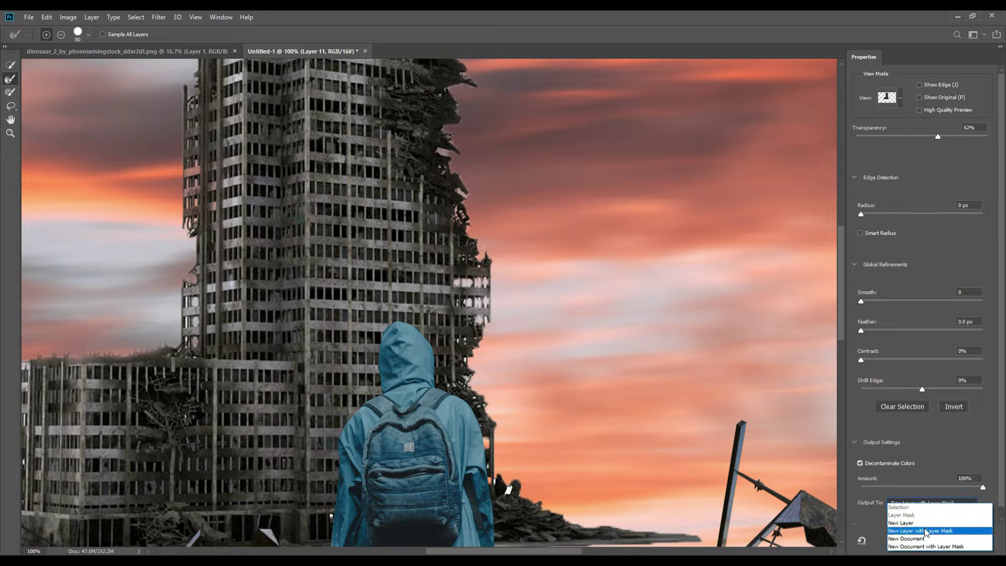
pyautogui.click(928, 523)
pyautogui.click(943, 541)
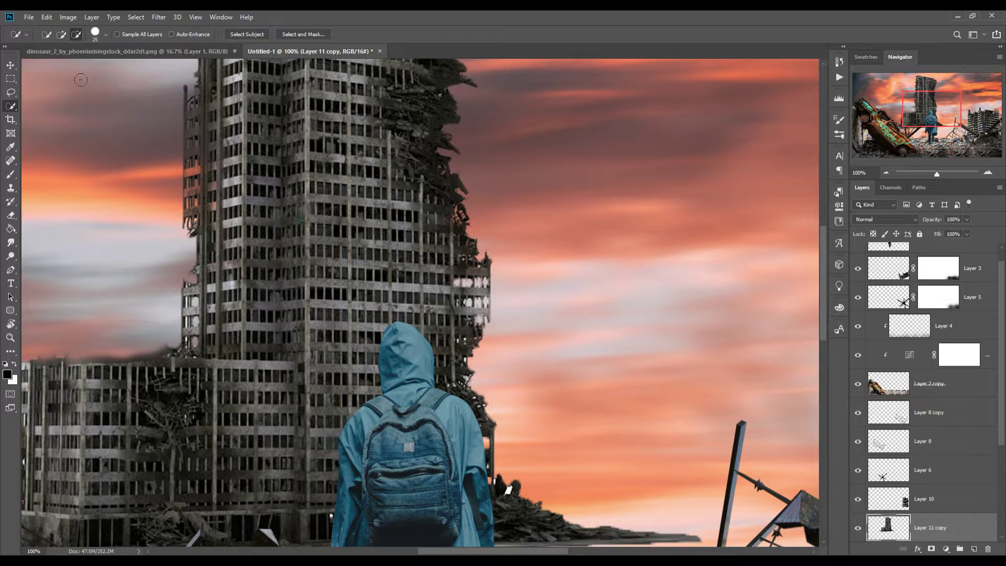
# - Scale the ruined tower down to about 81% with the whole composition in view
pyautogui.press('v')
pyautogui.hotkey('ctrl', '-')
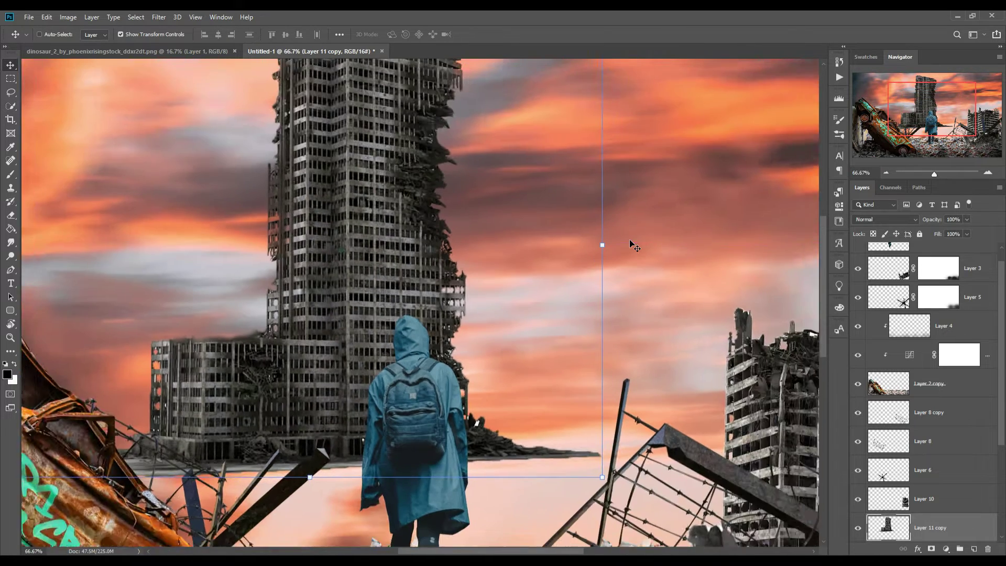
pyautogui.hotkey('ctrl', '-')
pyautogui.moveTo(570, 81); pyautogui.dragTo(450, 164)
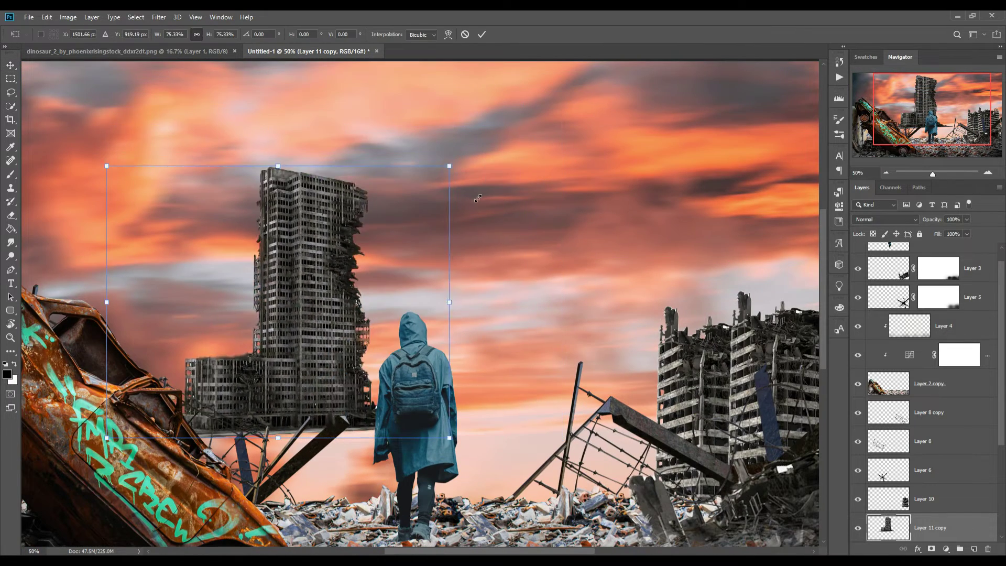
pyautogui.hotkey('ctrl', '-')
# - Duplicate the tower and place the copies to the right along the skyline
pyautogui.hotkey('ctrl', 'alt', 't')
pyautogui.moveTo(215, 265)
pyautogui.mouseDown()
pyautogui.moveTo(278, 315)
pyautogui.moveTo(503, 367)
pyautogui.mouseUp()
pyautogui.click(481, 34)
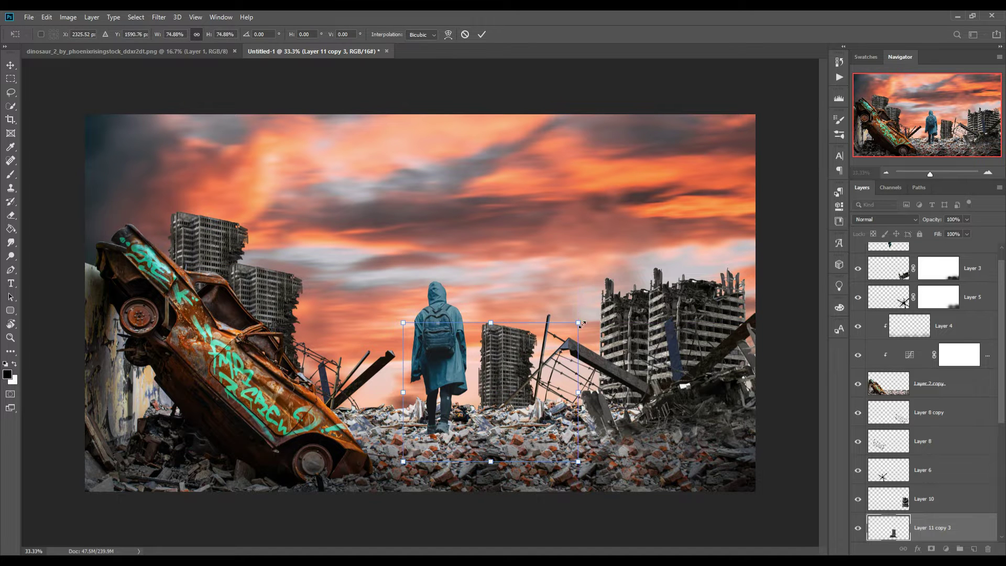
pyautogui.click(891, 135)
pyautogui.press('Return')
# - Select all the tower copies and merge them into a single layer
pyautogui.click(960, 542)
pyautogui.keyDown('shift'); pyautogui.click(943, 329); pyautogui.keyUp('shift')
pyautogui.rightClick(944, 328)
pyautogui.click(827, 422)
pyautogui.press('b')
pyautogui.press('x')
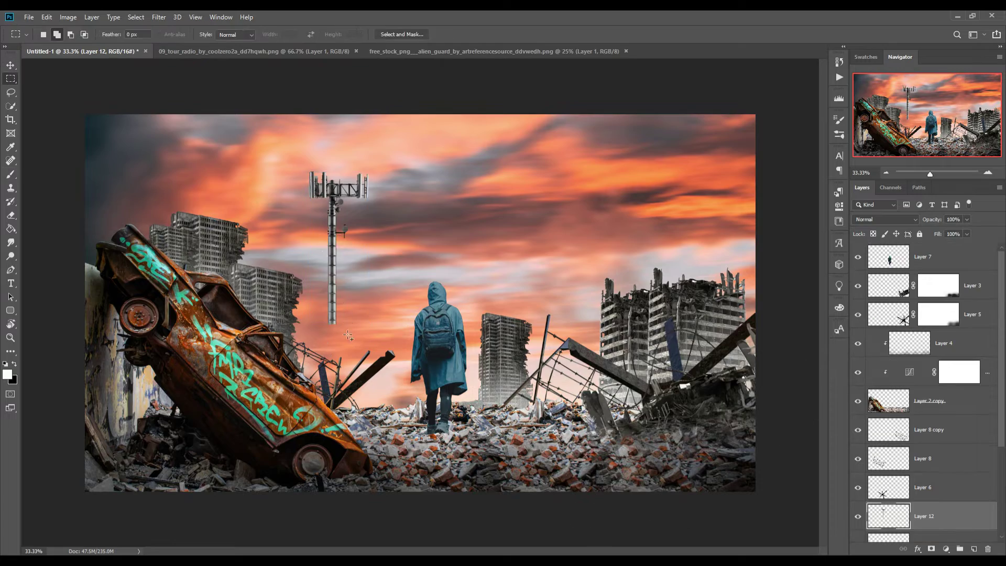
pyautogui.scroll(5, 344, 155)
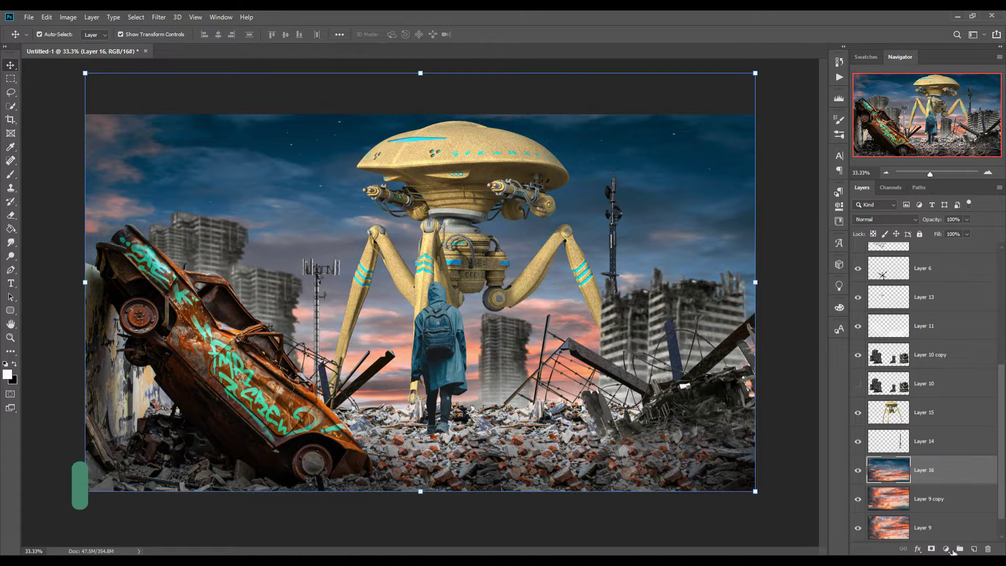
# - Add a Curves adjustment that slightly darkens the whole scene's midtones
pyautogui.click(952, 550)
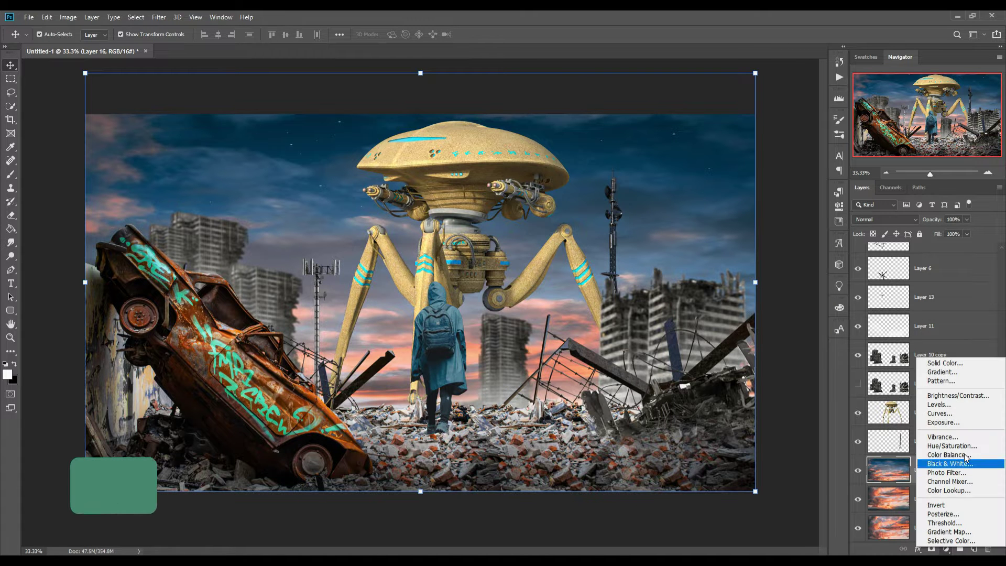
pyautogui.click(951, 414)
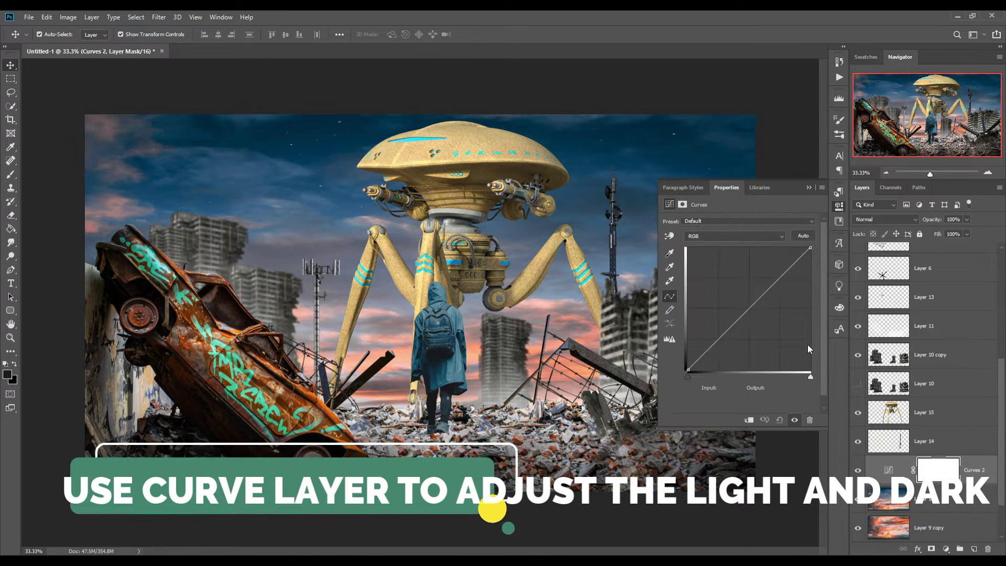
pyautogui.moveTo(753, 307); pyautogui.dragTo(758, 317)
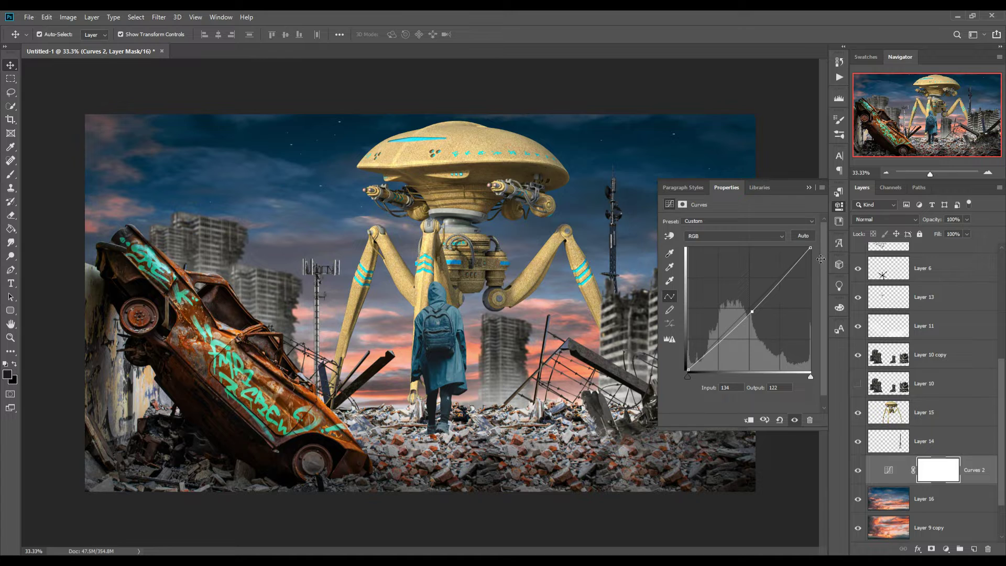
pyautogui.click(809, 188)
# - Add a Curves adjustment clipped to the alien tripod layer that lowers its midtones
pyautogui.click(944, 412)
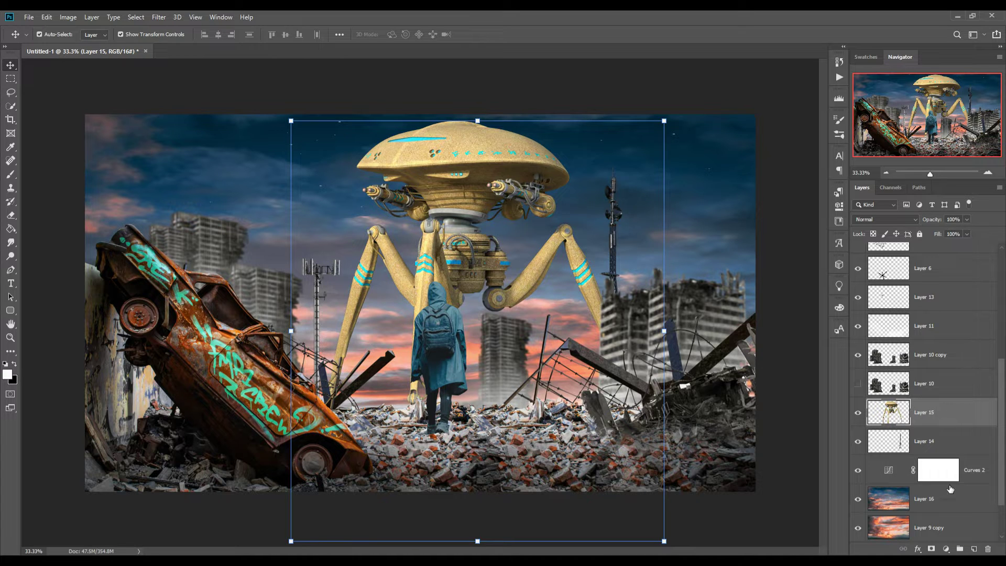
pyautogui.click(975, 548)
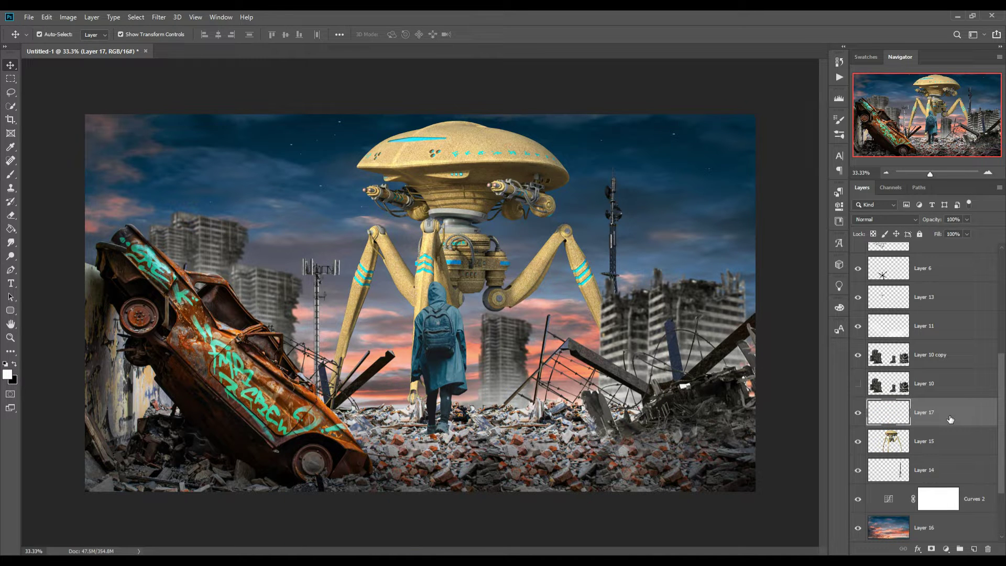
pyautogui.press('Delete')
pyautogui.click(947, 548)
pyautogui.click(940, 423)
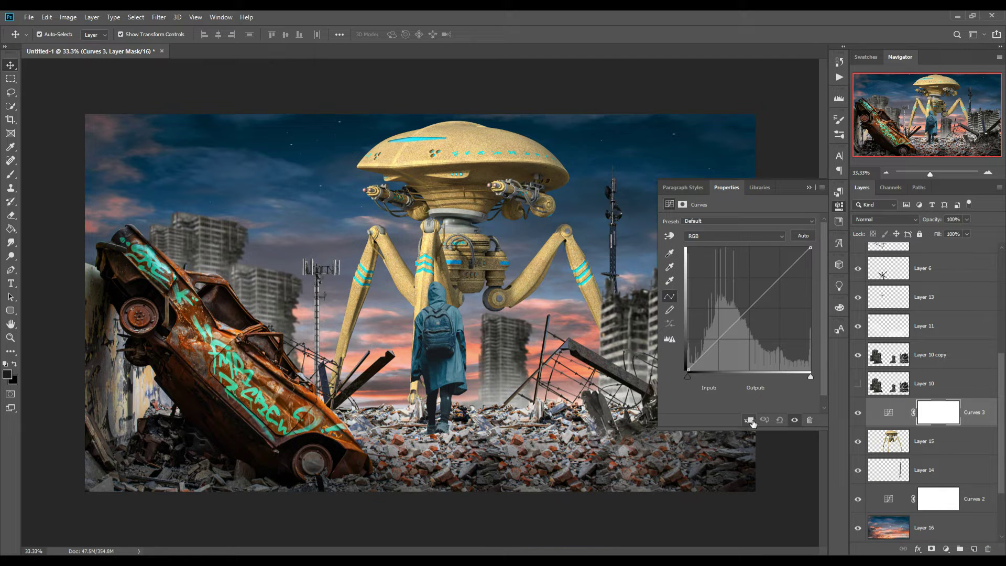
pyautogui.click(749, 420)
pyautogui.moveTo(758, 307); pyautogui.dragTo(760, 321)
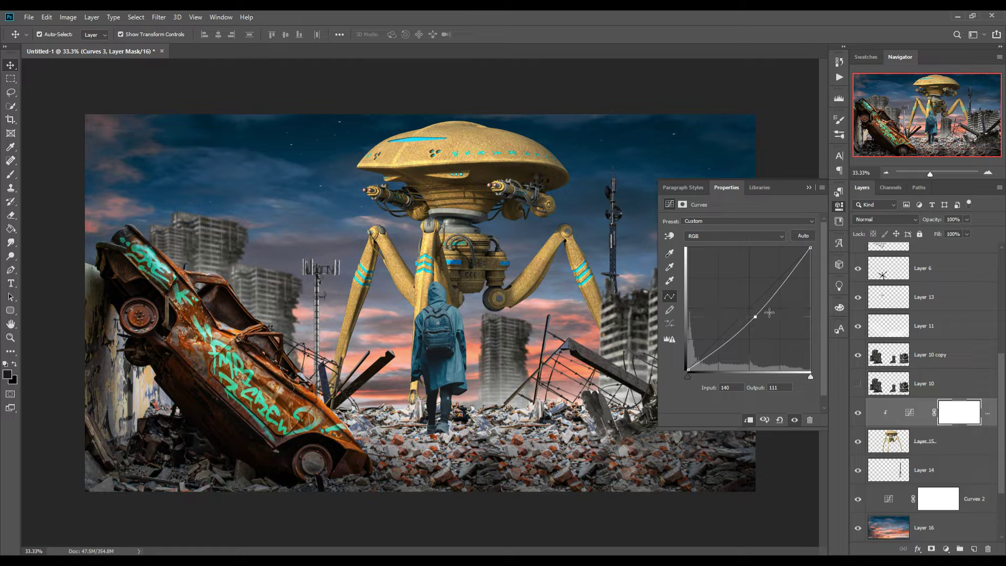
pyautogui.click(809, 188)
pyautogui.click(899, 446)
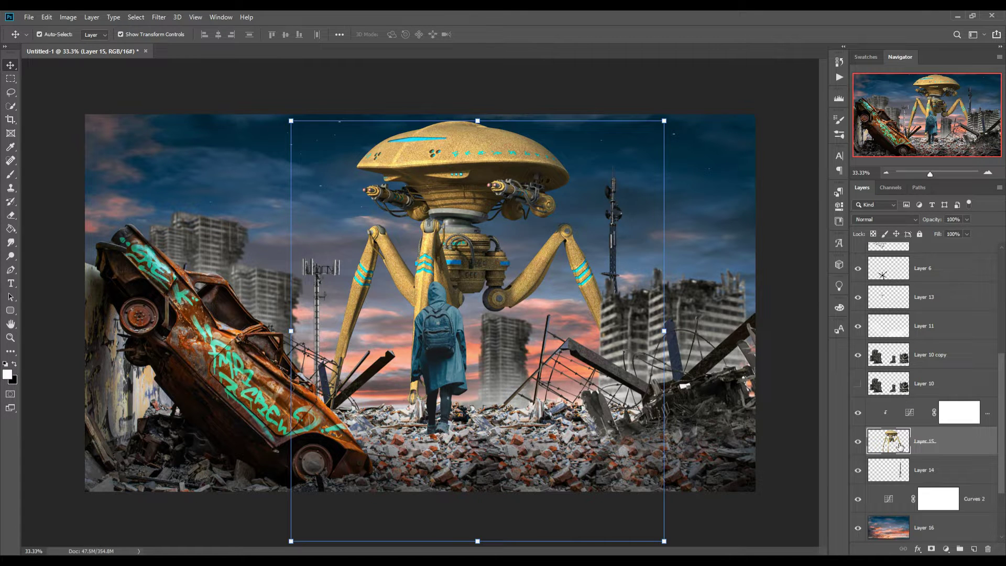
pyautogui.click(957, 549)
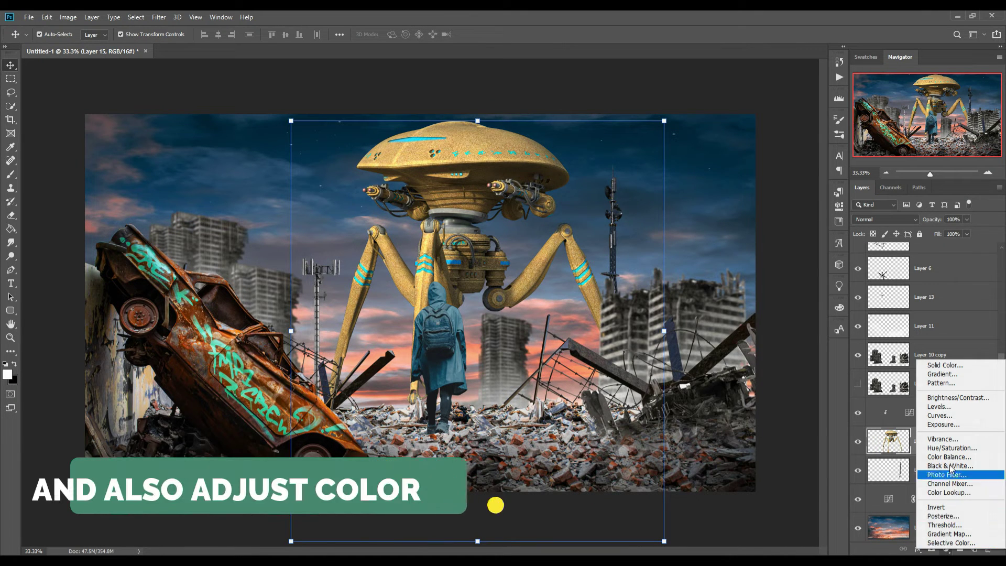
# - Add a clipped Hue/Saturation to the tripod with Hue +180 and Saturation about -74
pyautogui.click(938, 440)
pyautogui.moveTo(739, 282)
pyautogui.mouseDown()
pyautogui.moveTo(718, 282)
pyautogui.moveTo(754, 263)
pyautogui.moveTo(655, 262)
pyautogui.mouseUp()
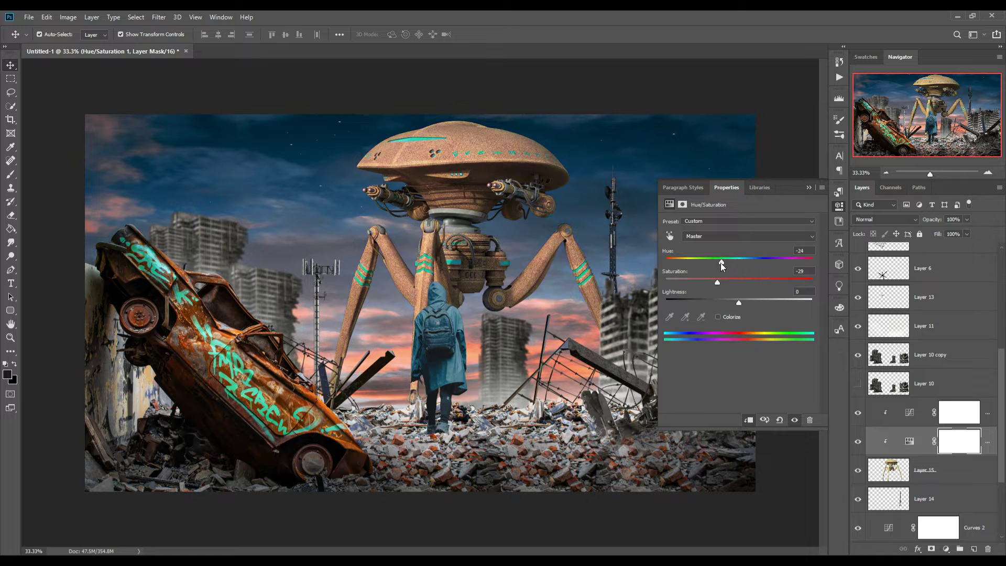
pyautogui.moveTo(655, 262); pyautogui.dragTo(822, 259)
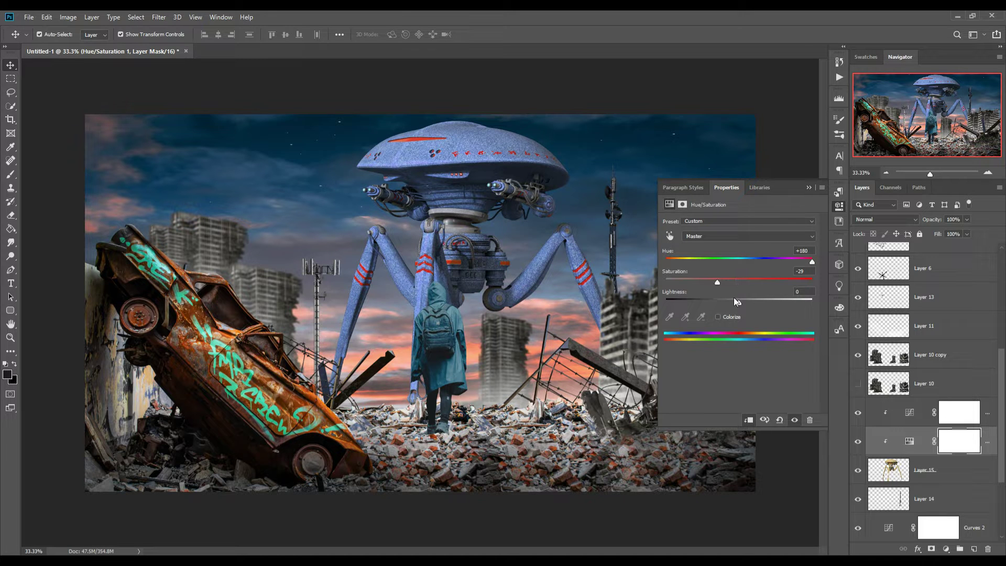
pyautogui.moveTo(717, 281); pyautogui.dragTo(687, 283)
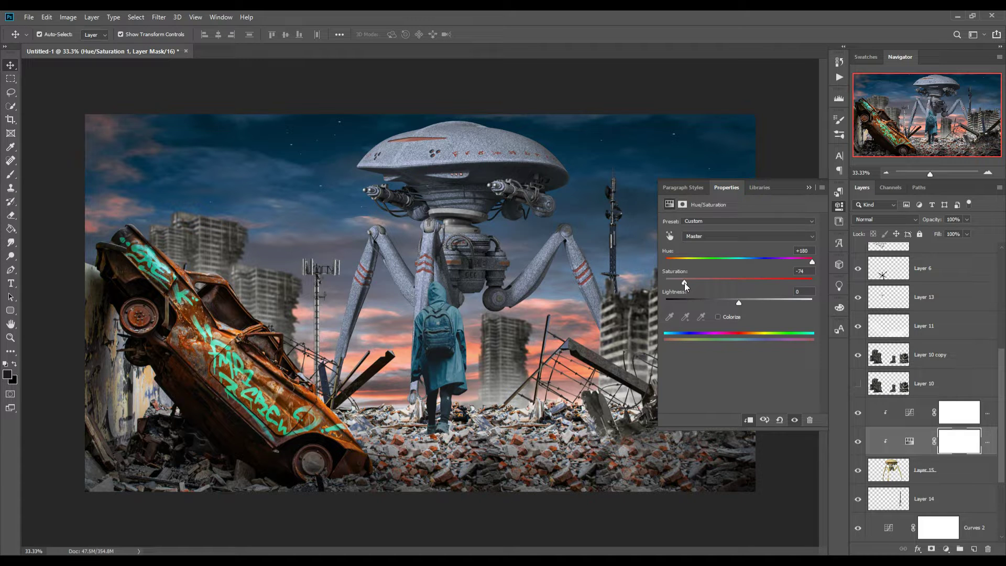
pyautogui.moveTo(679, 283); pyautogui.dragTo(685, 283)
pyautogui.click(809, 188)
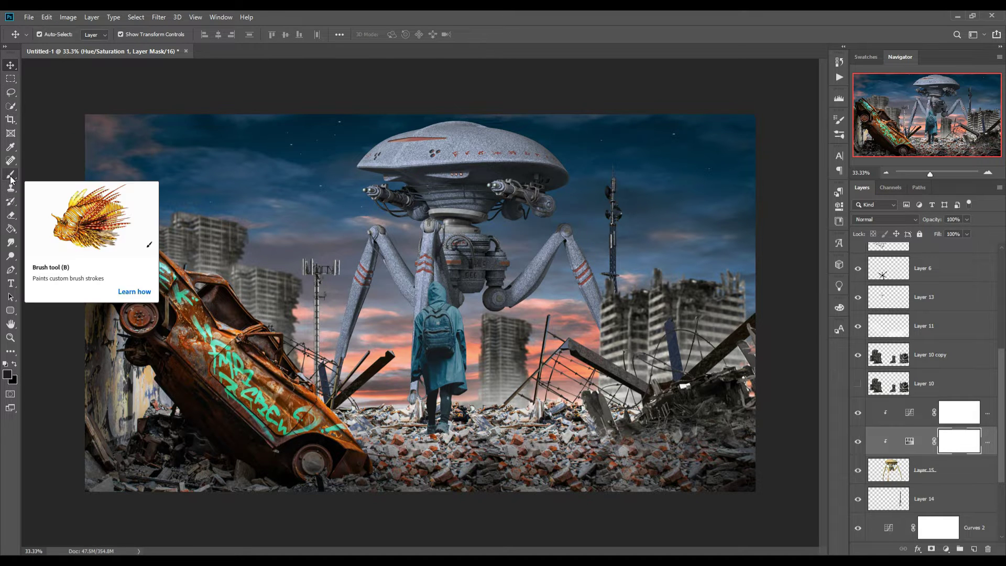
# - Zoom in on the saucer at the top of the tripod and select Layer 15
pyautogui.click(9, 93)
pyautogui.click(87, 99)
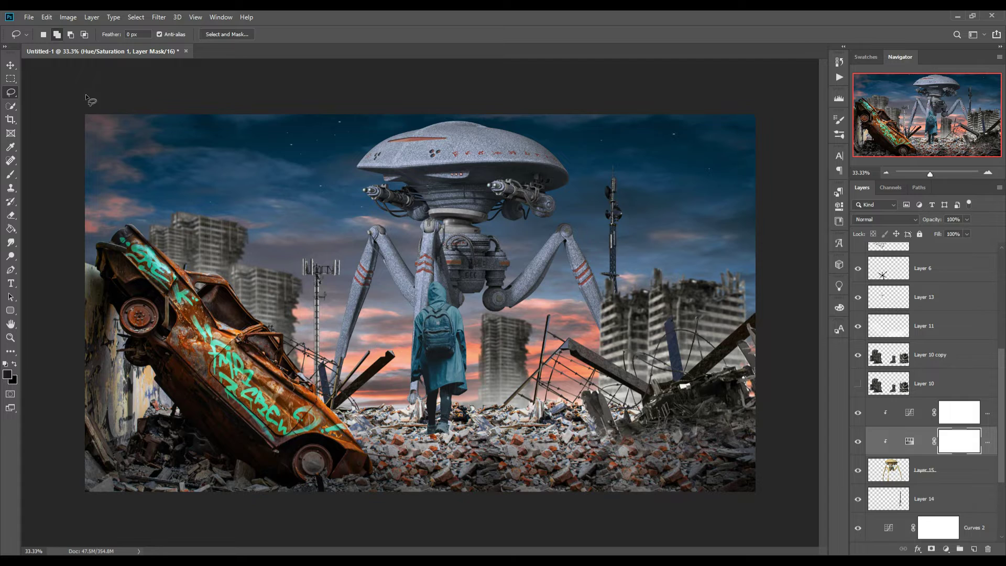
pyautogui.hotkey('ctrl', '+')
pyautogui.hotkey('ctrl', '+')
pyautogui.hotkey('ctrl', '+')
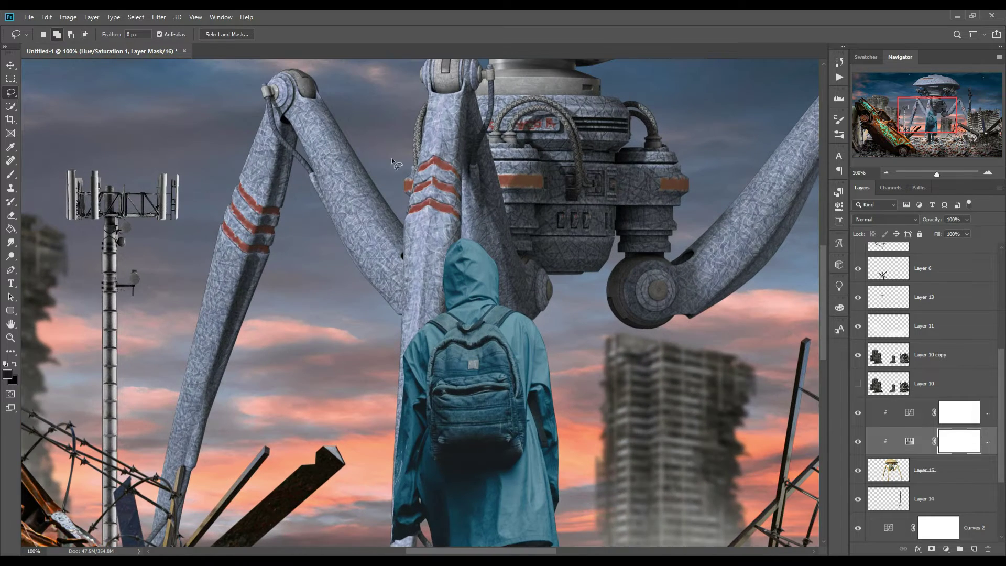
pyautogui.moveTo(460, 159); pyautogui.dragTo(503, 248)
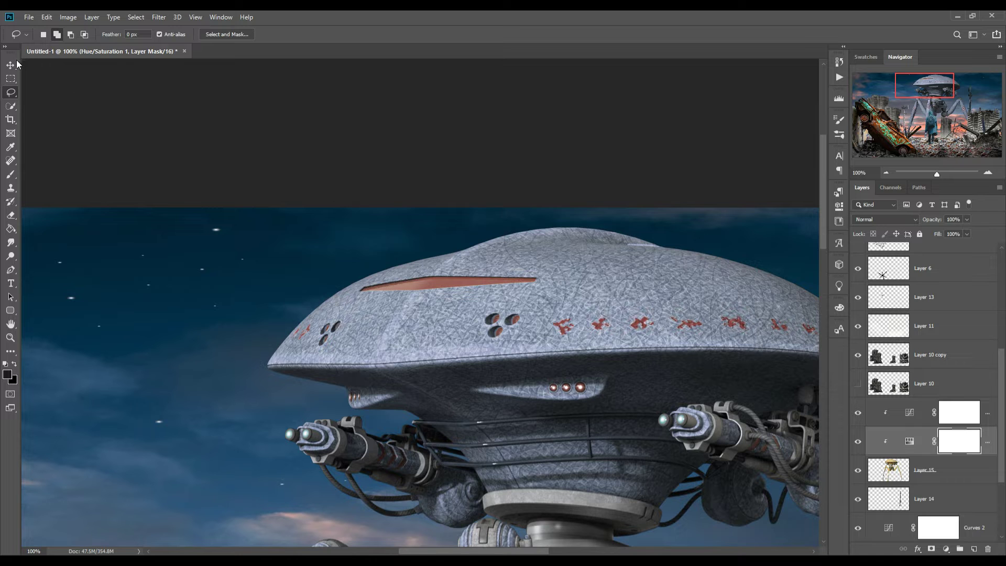
pyautogui.click(941, 481)
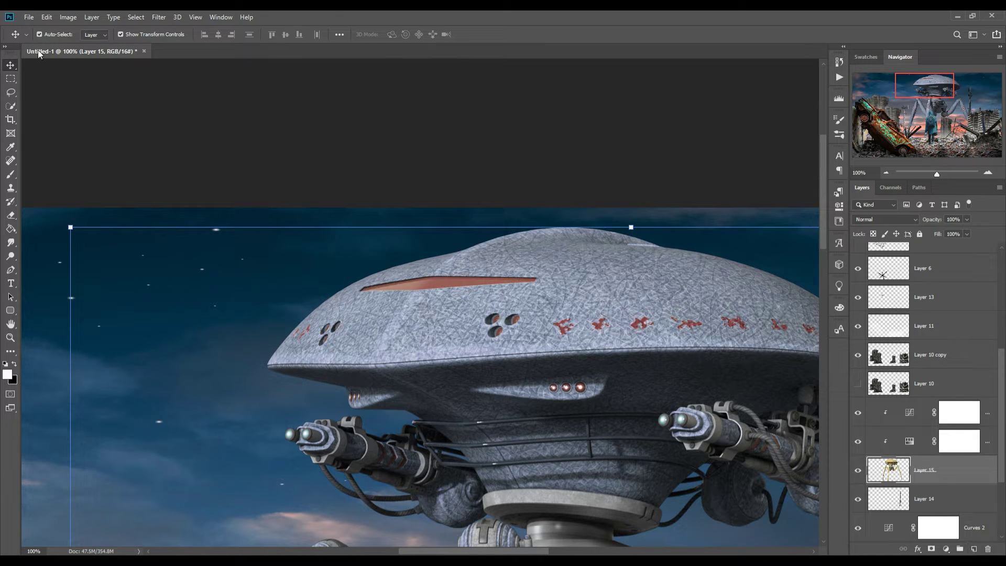
# - Zoom to 200% on the saucer's slot, try a lasso outline, then deselect
pyautogui.click(11, 93)
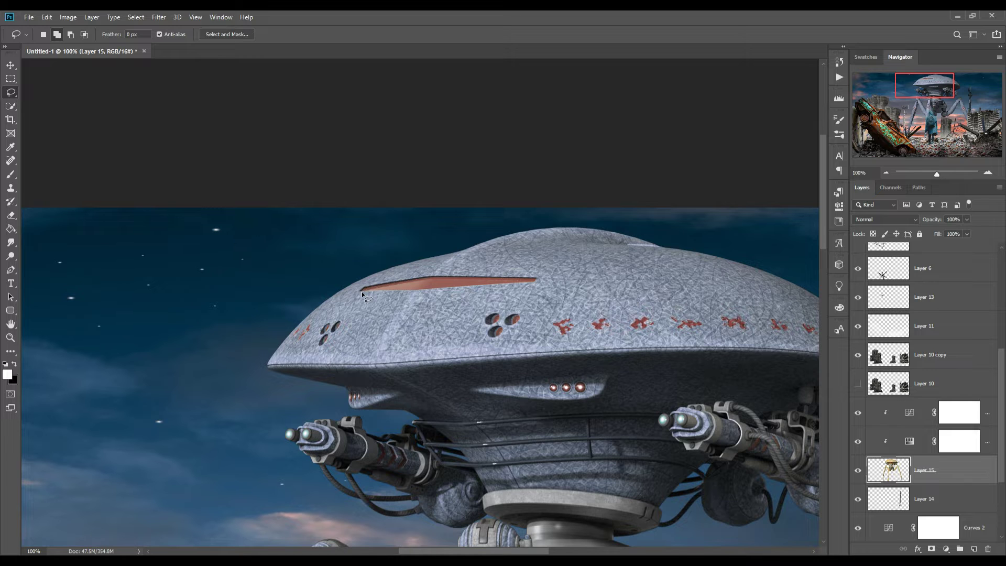
pyautogui.hotkey('ctrl', '+')
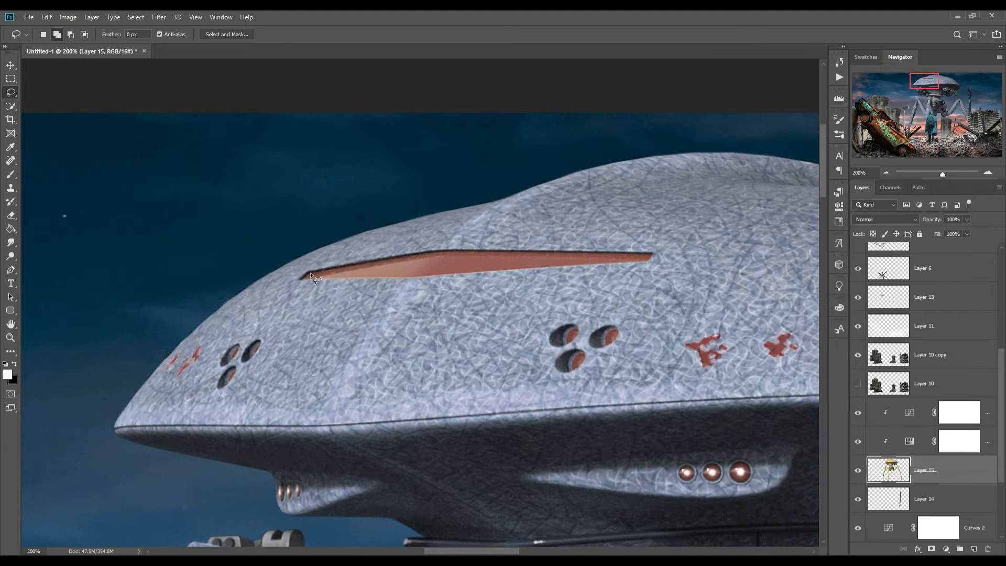
pyautogui.rightClick(310, 271)
pyautogui.press('Escape')
pyautogui.moveTo(502, 254); pyautogui.dragTo(526, 256)
pyautogui.hotkey('ctrl', 'd')
pyautogui.click(11, 269)
# - Trace the saucer's slot with a four-point path and turn it into a selection
pyautogui.click(309, 272)
pyautogui.click(415, 277)
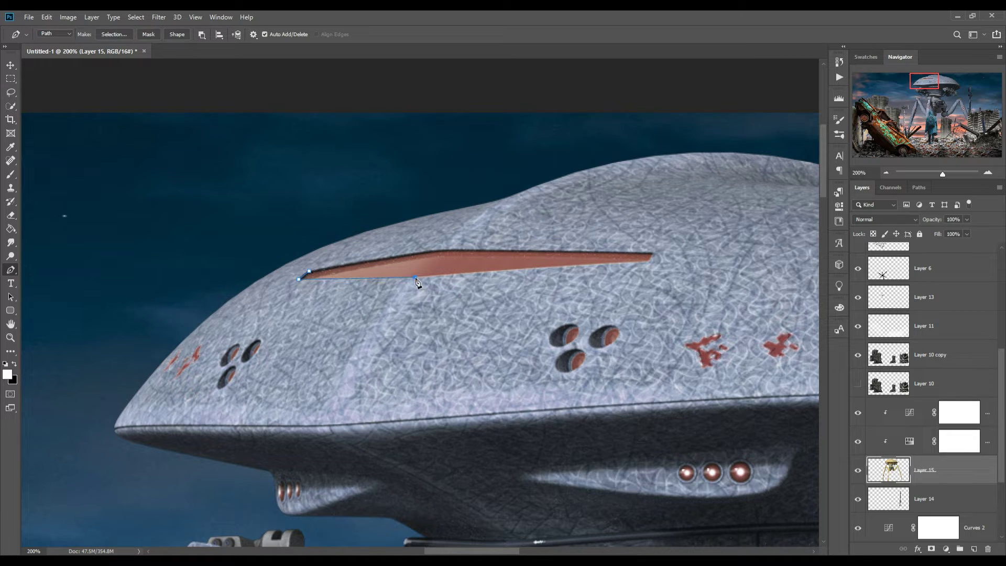
pyautogui.click(648, 261)
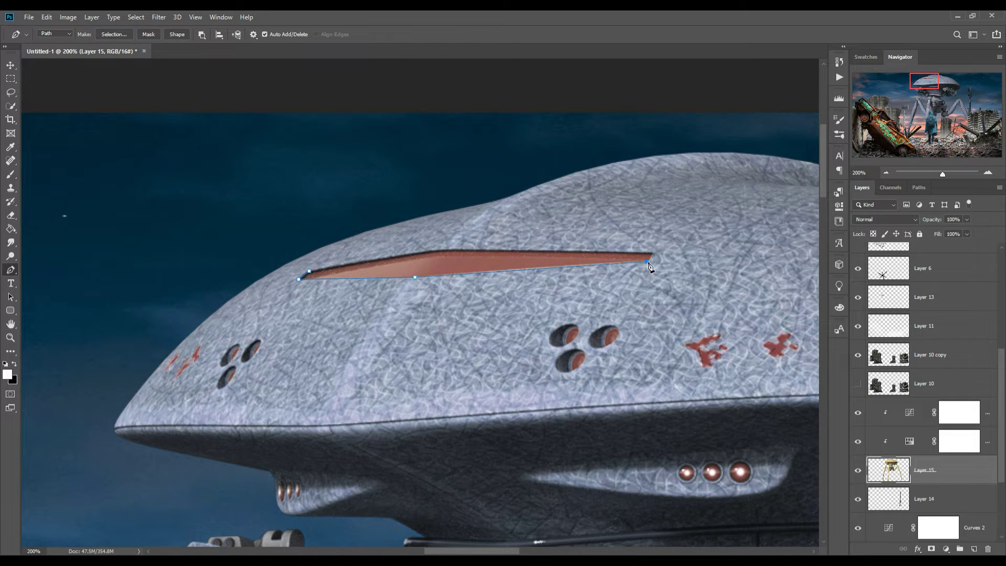
pyautogui.click(436, 250)
pyautogui.rightClick(464, 263)
pyautogui.click(494, 300)
pyautogui.click(557, 160)
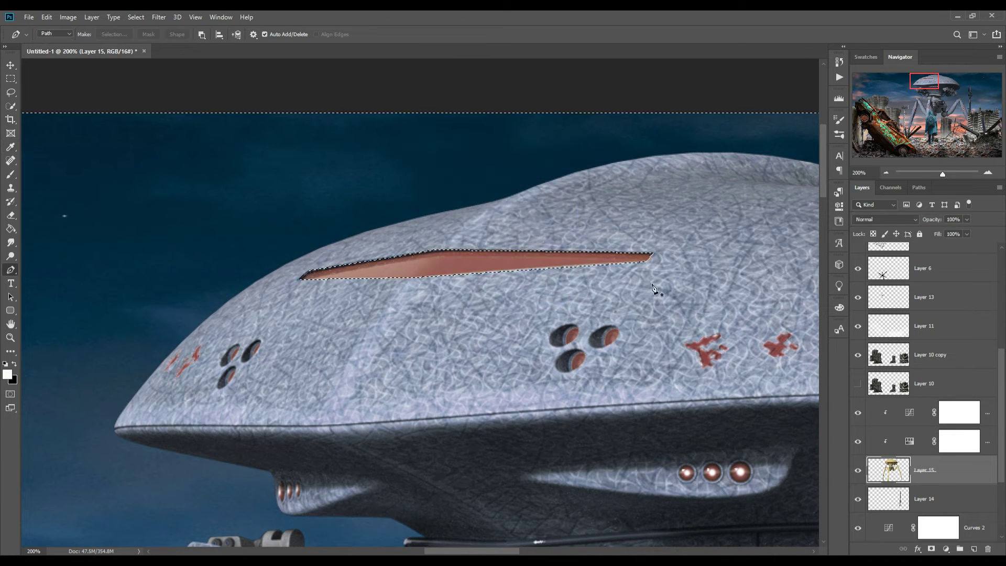
# - Copy the slot to Layer 17 and move it above the tripod adjustments
pyautogui.click(134, 17)
pyautogui.click(147, 60)
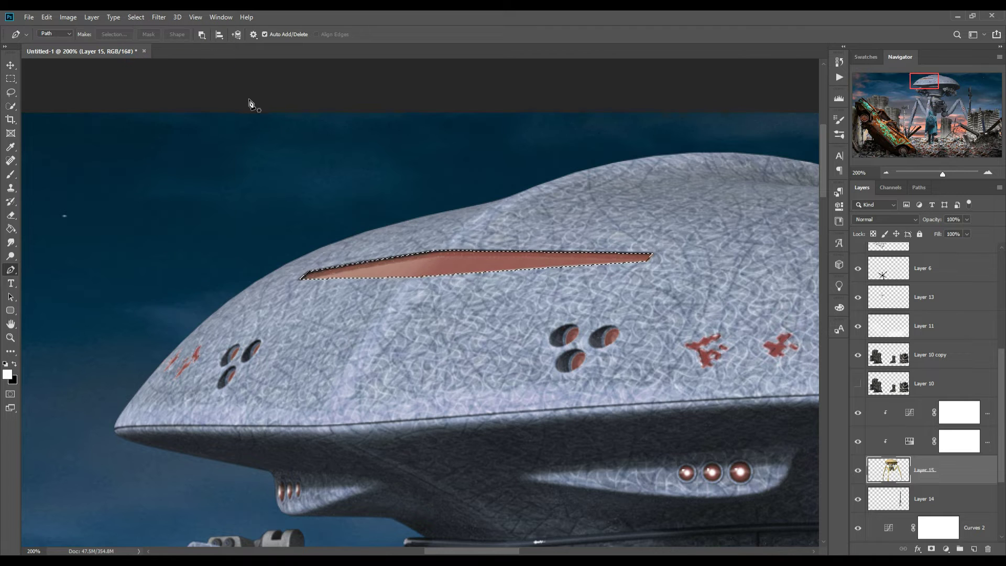
pyautogui.hotkey('ctrl', 'j')
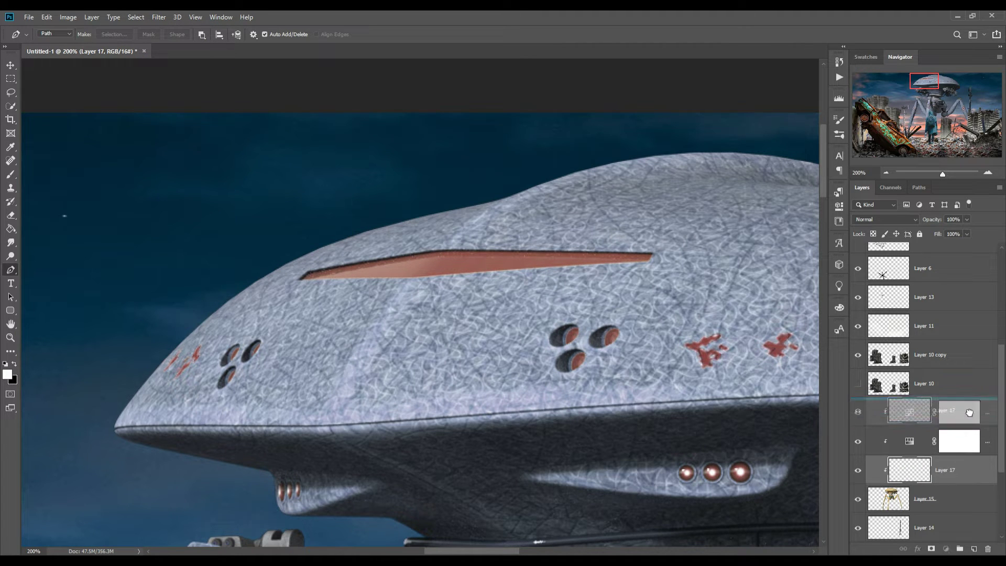
pyautogui.moveTo(969, 471); pyautogui.dragTo(964, 415)
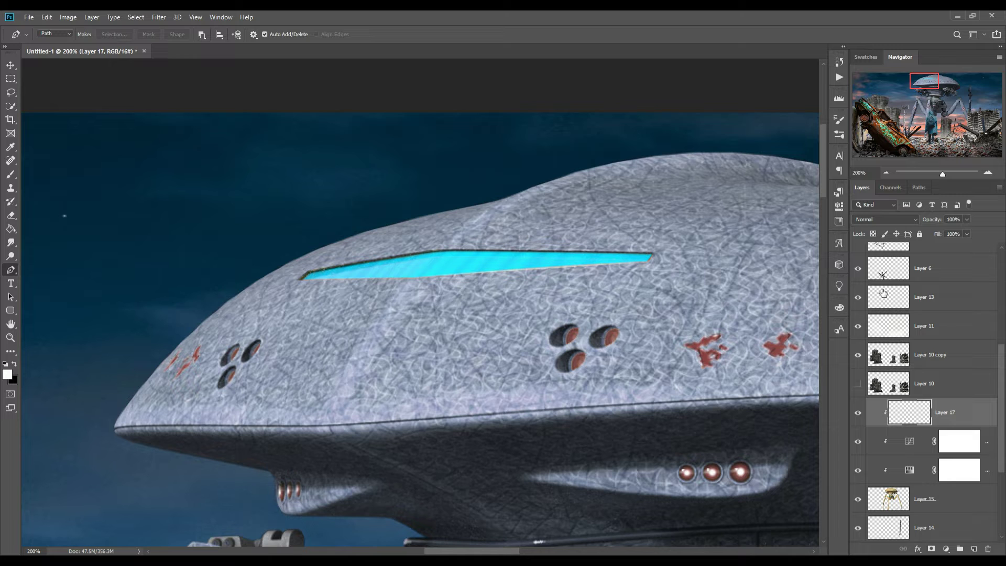
# - Add a Hue/Saturation adjustment for the slot and begin shifting its hue and saturation
pyautogui.click(946, 549)
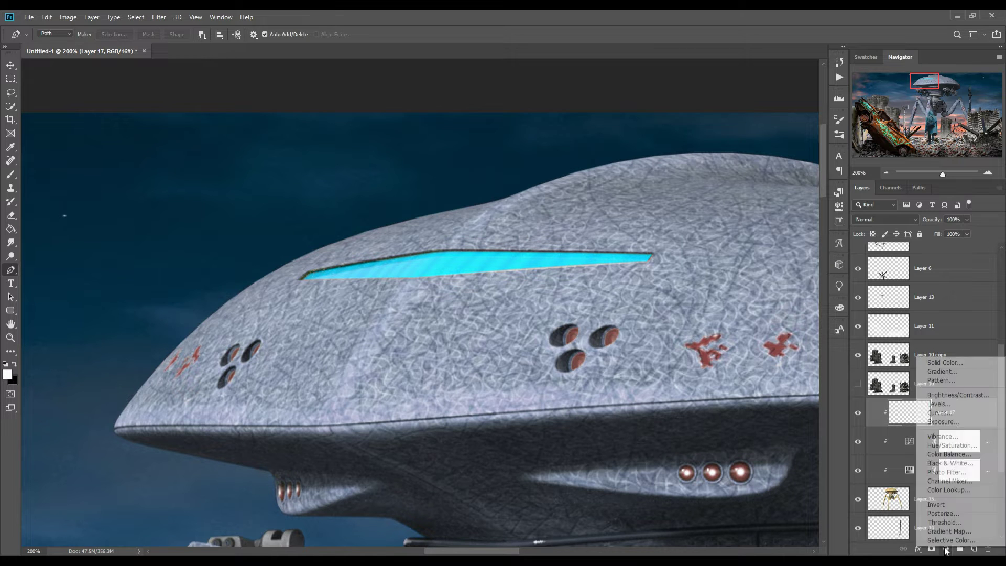
pyautogui.click(960, 445)
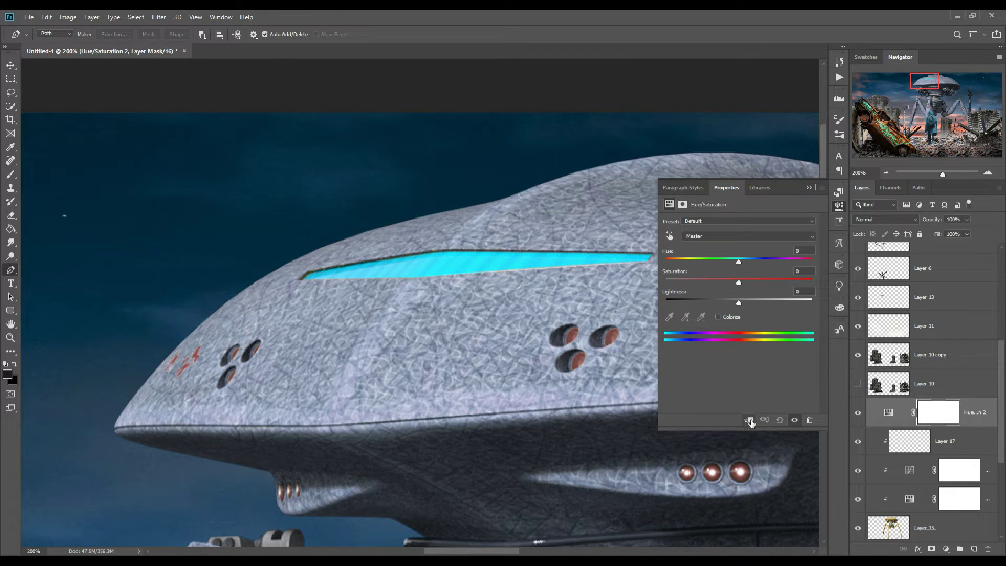
pyautogui.click(756, 421)
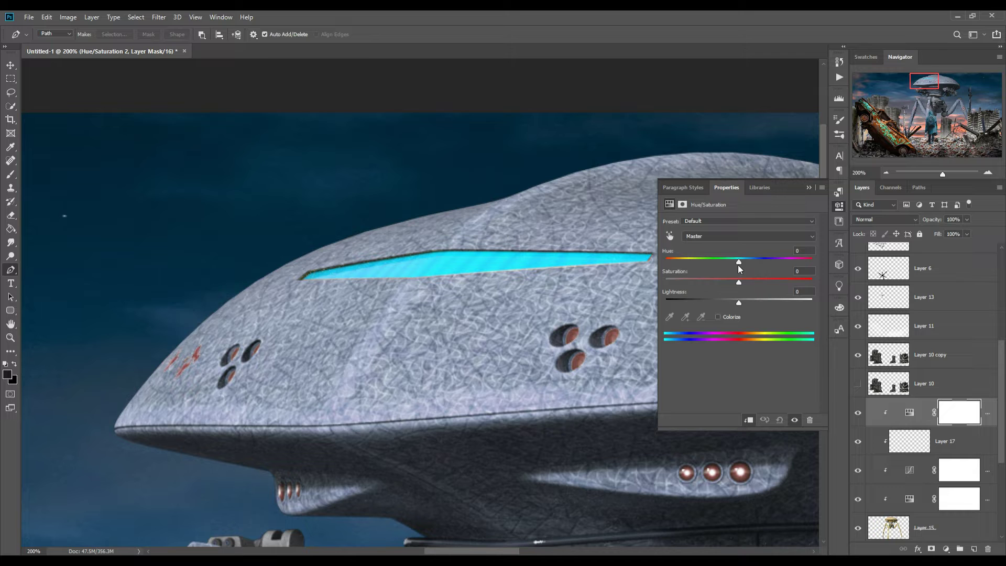
pyautogui.moveTo(751, 260); pyautogui.dragTo(803, 260)
pyautogui.moveTo(744, 281)
pyautogui.mouseDown()
pyautogui.moveTo(800, 277)
pyautogui.moveTo(747, 284)
pyautogui.mouseUp()
# - Clip the Hue/Saturation to Layer 17 and set Hue +180, Saturation +88 for an orange-red glow
pyautogui.rightClick(964, 442)
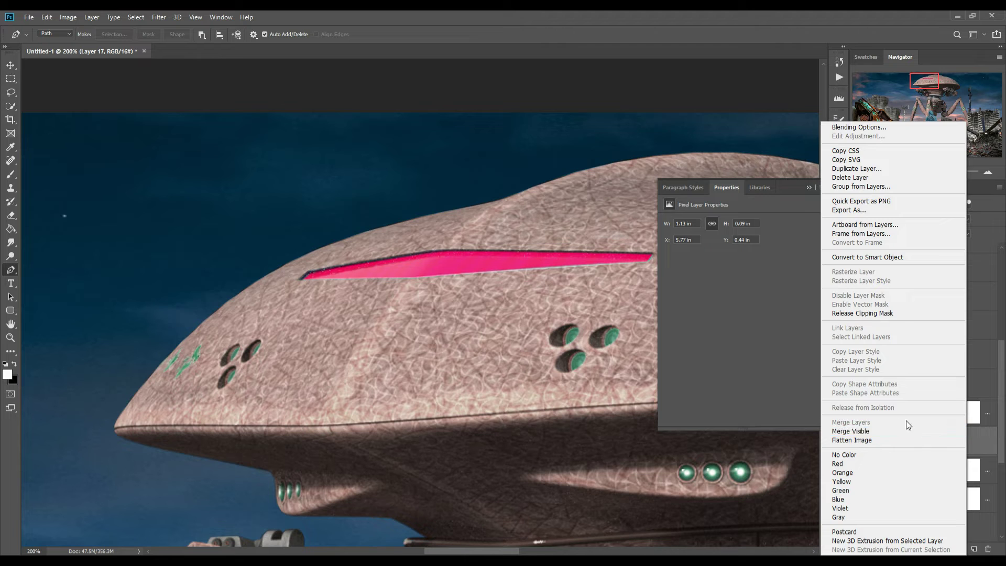
pyautogui.click(863, 313)
pyautogui.click(986, 422)
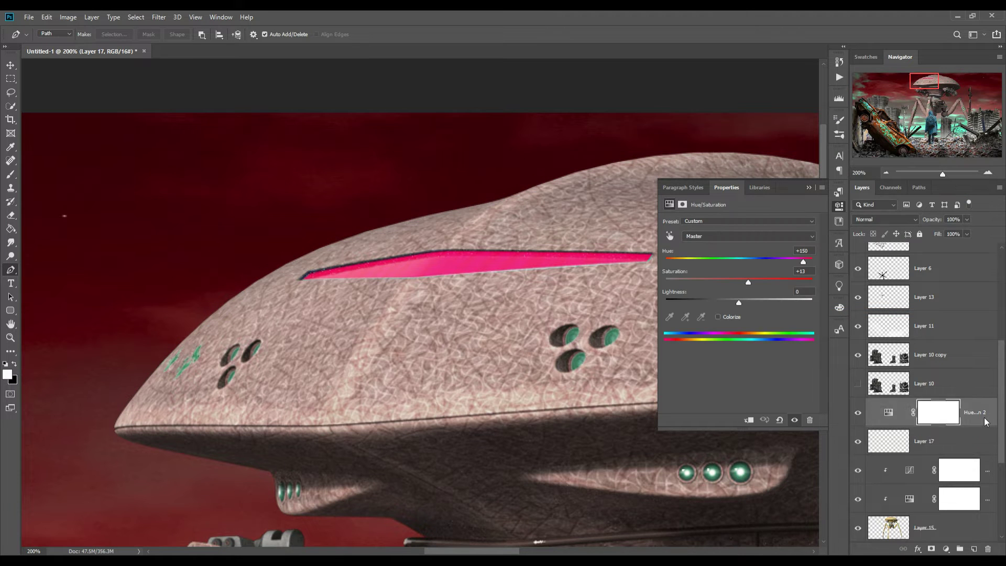
pyautogui.rightClick(986, 422)
pyautogui.click(889, 313)
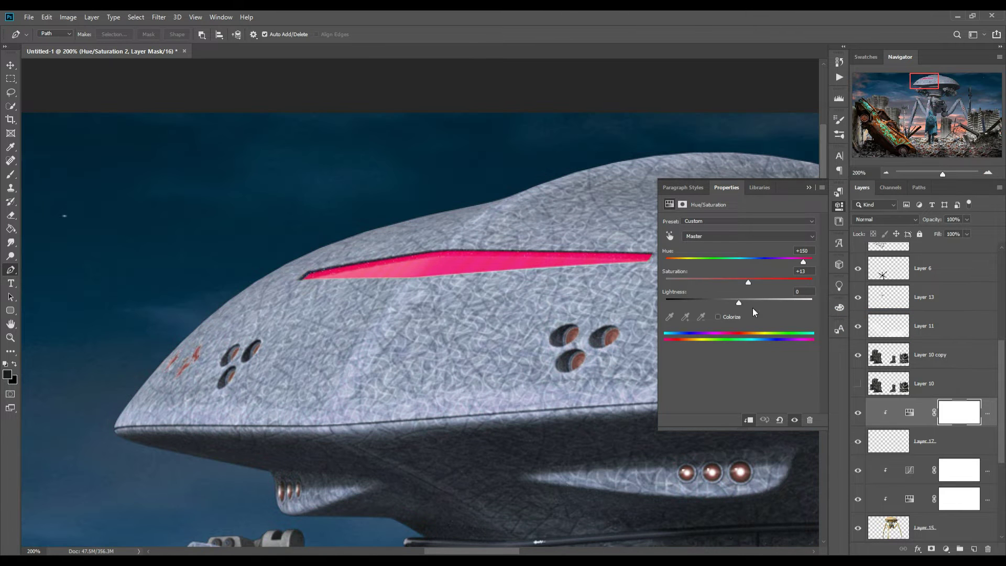
pyautogui.moveTo(748, 283)
pyautogui.mouseDown()
pyautogui.moveTo(803, 285)
pyautogui.moveTo(814, 263)
pyautogui.mouseUp()
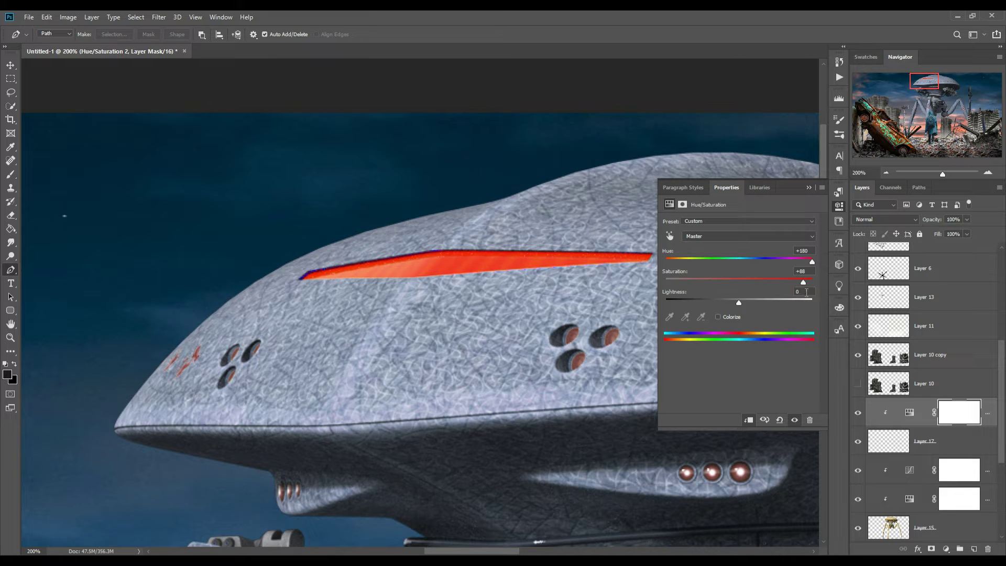
pyautogui.click(810, 187)
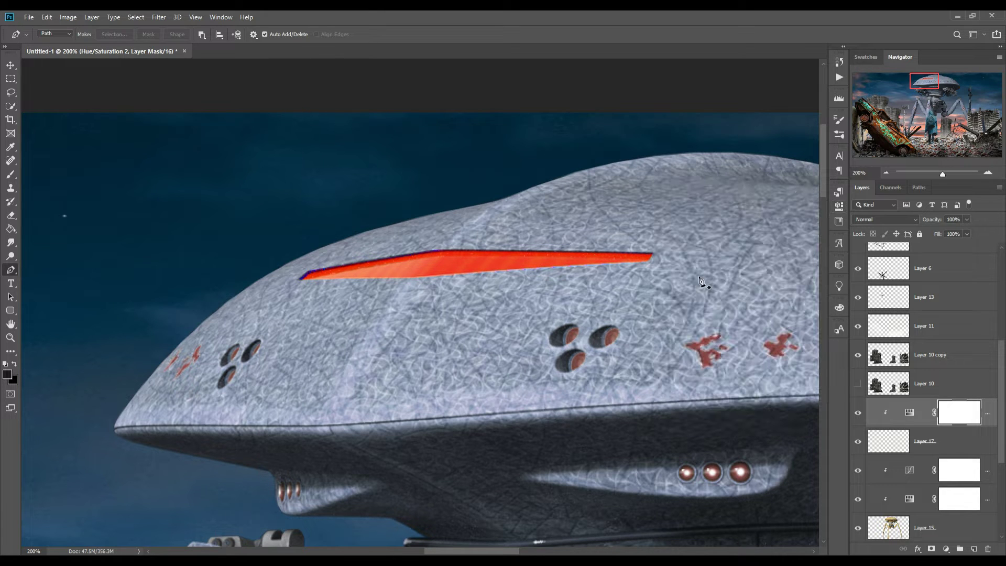
pyautogui.hotkey('ctrl', '-')
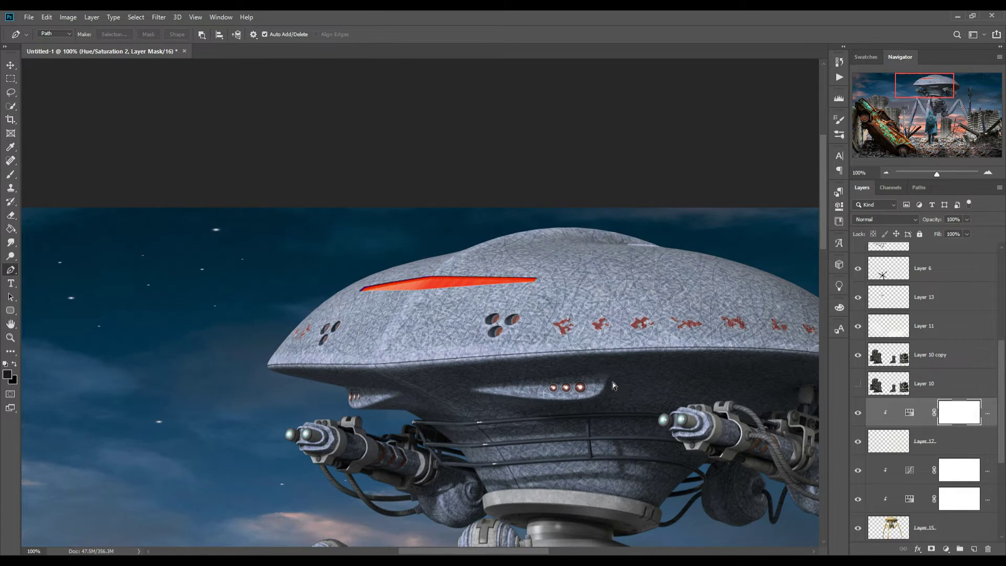
pyautogui.hotkey('ctrl', '-')
pyautogui.hotkey('ctrl', '-')
pyautogui.hotkey('ctrl', '-')
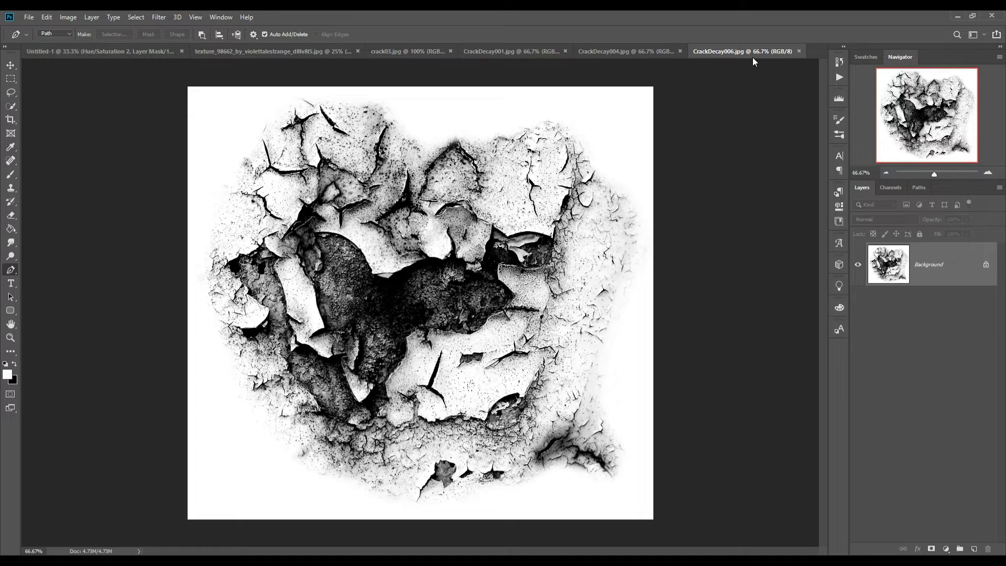
# - Bring the CrackDecay006 texture into the composite as a new layer
pyautogui.moveTo(753, 61); pyautogui.dragTo(755, 74)
pyautogui.click(78, 52)
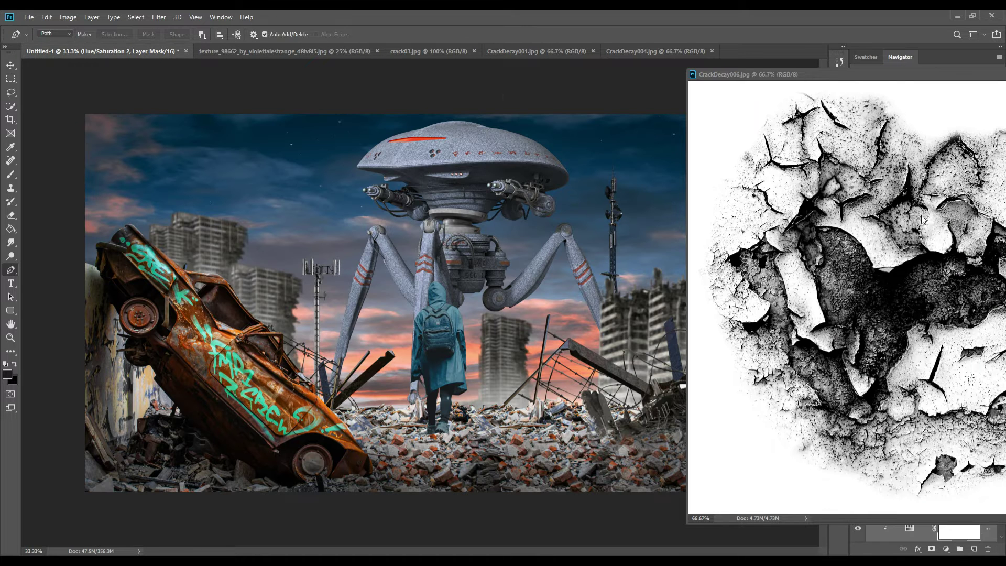
pyautogui.click(922, 219)
pyautogui.moveTo(760, 200); pyautogui.dragTo(705, 191)
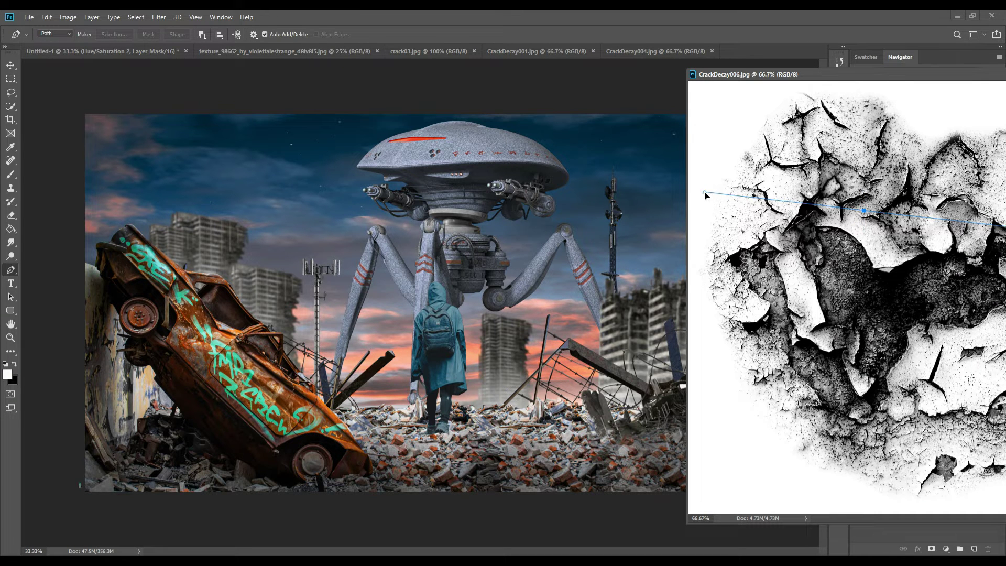
pyautogui.press('v')
pyautogui.moveTo(494, 158); pyautogui.dragTo(483, 126)
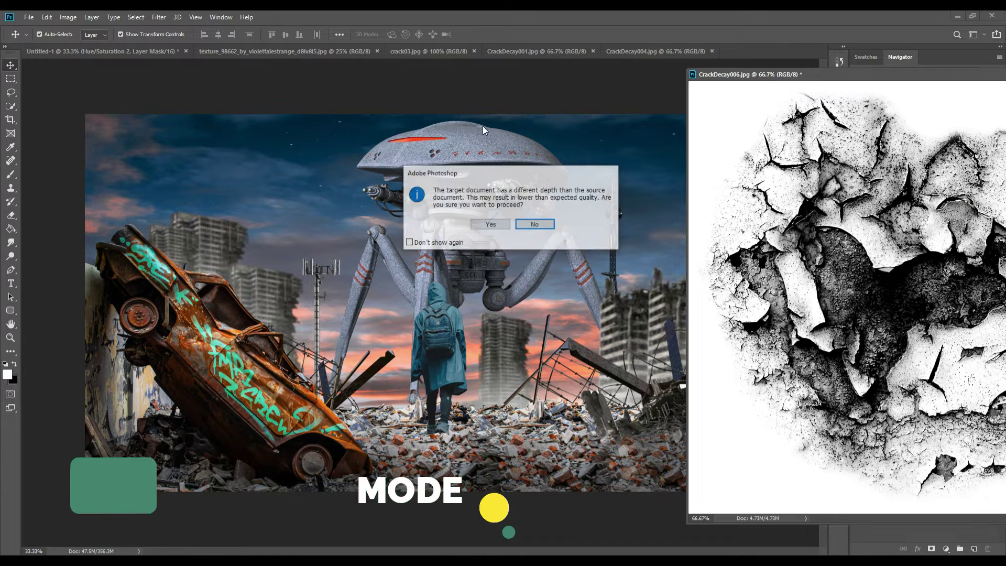
pyautogui.click(491, 226)
pyautogui.moveTo(963, 79); pyautogui.dragTo(554, 221)
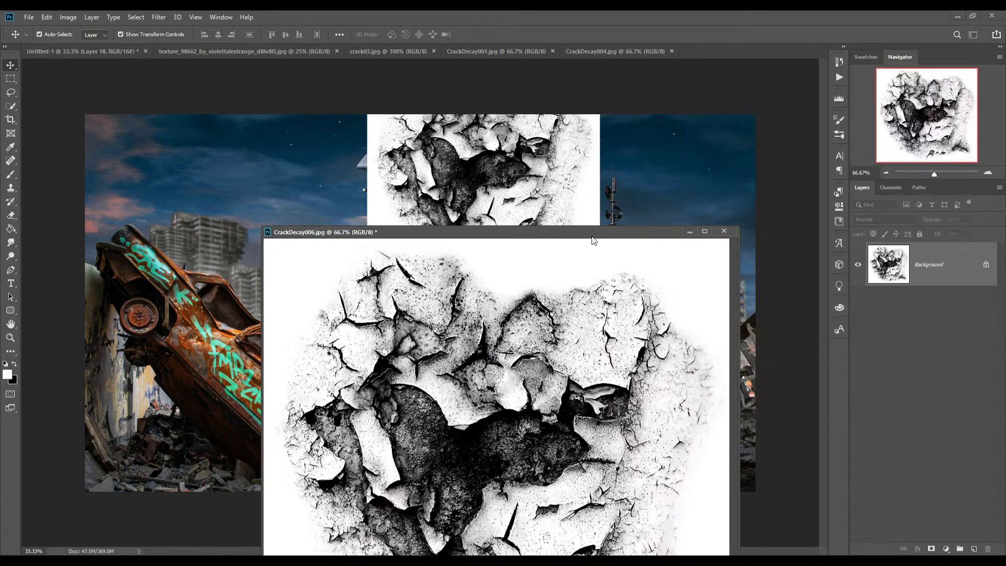
pyautogui.click(580, 190)
# - Set the crack layer to Multiply, shrink it, and place it under the machine's body
pyautogui.click(882, 221)
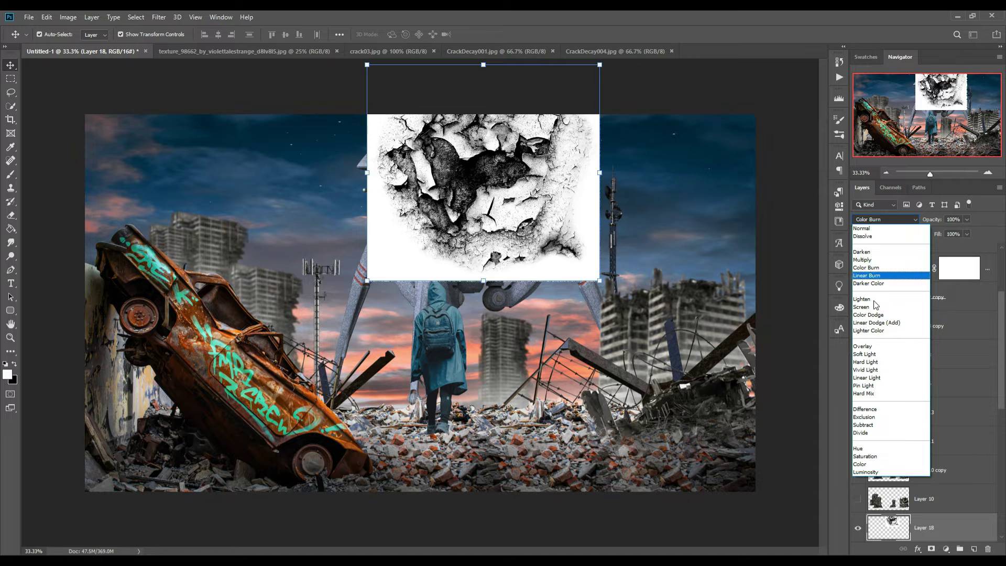
pyautogui.click(878, 259)
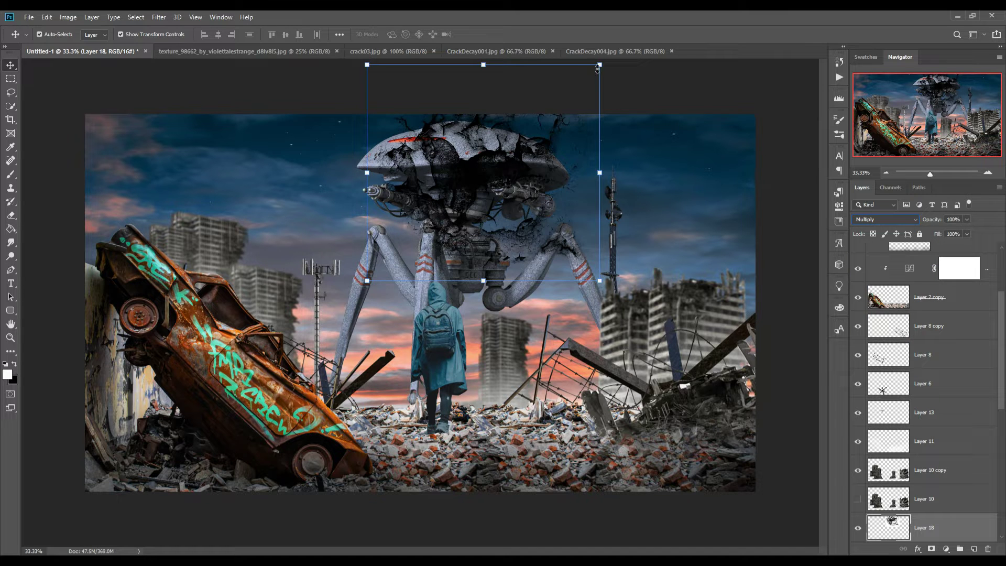
pyautogui.moveTo(598, 68); pyautogui.dragTo(426, 267)
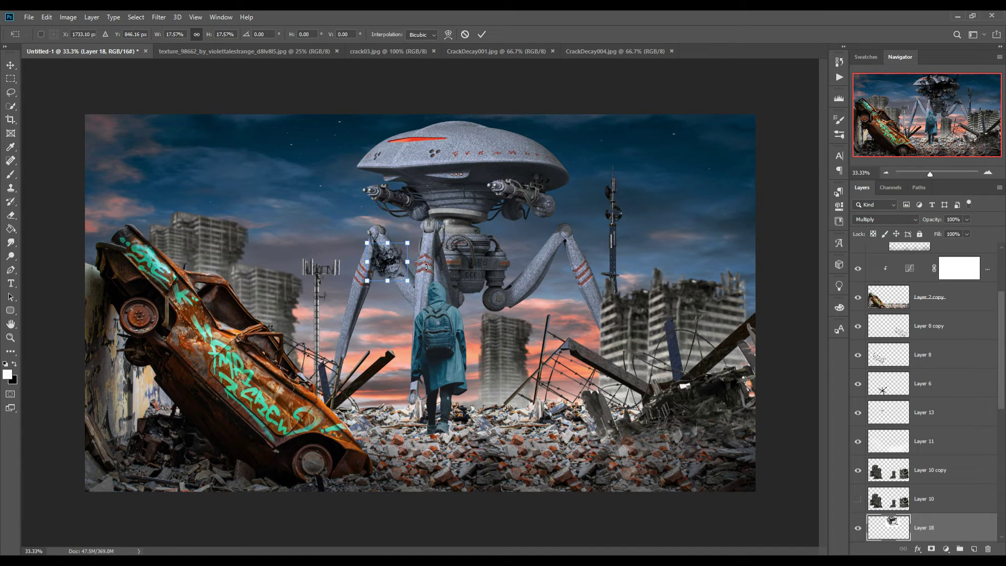
pyautogui.moveTo(387, 269); pyautogui.dragTo(531, 283)
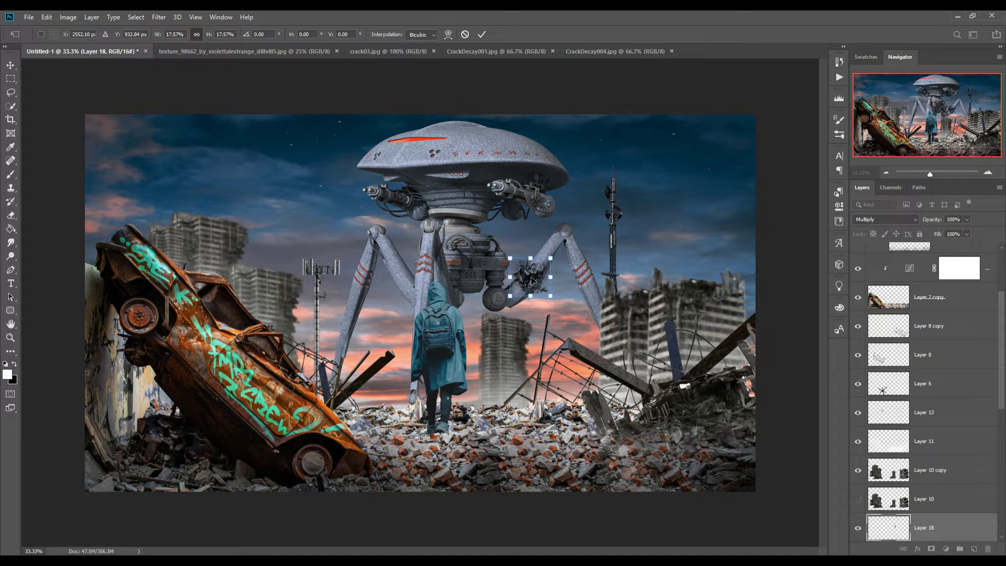
pyautogui.click(481, 34)
# - Move the crack layer below Layer 17 and clip it to the machine
pyautogui.scroll(-3, 990, 470)
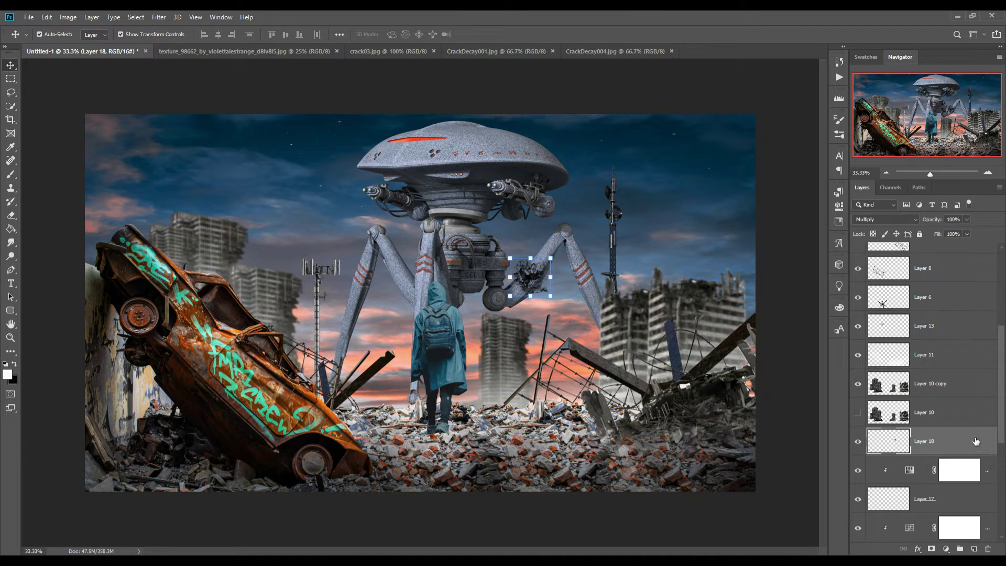
pyautogui.scroll(-3, 976, 442)
pyautogui.moveTo(963, 367); pyautogui.dragTo(962, 425)
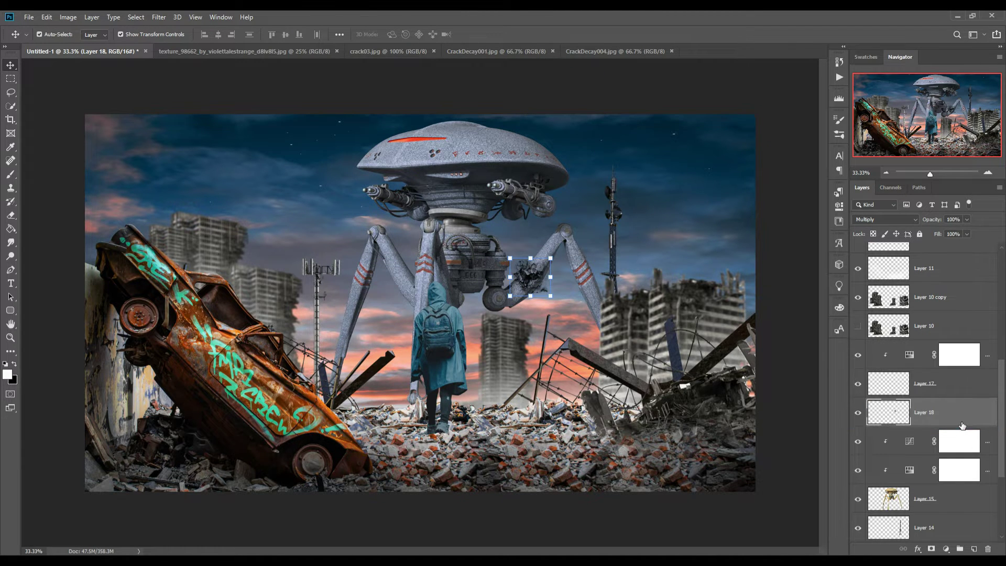
pyautogui.rightClick(958, 411)
pyautogui.click(881, 350)
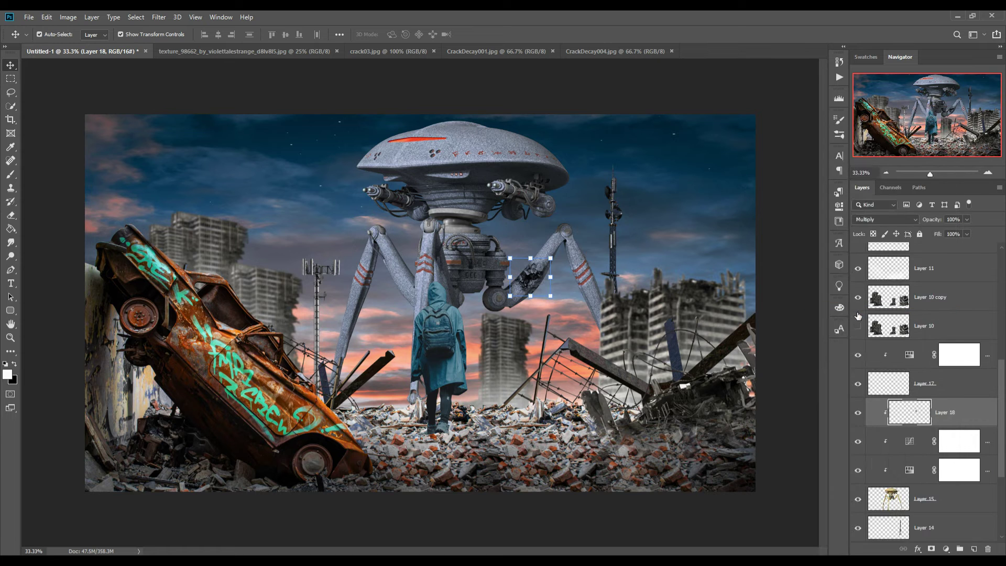
# - Duplicate the crack layer and move the copy onto the tripod's left leg
pyautogui.rightClick(945, 402)
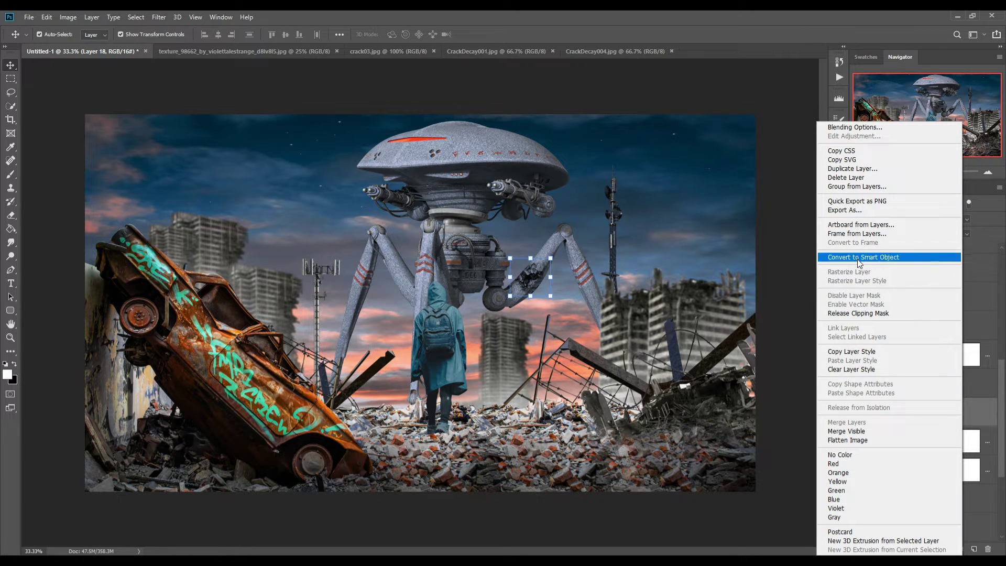
pyautogui.click(853, 168)
pyautogui.click(588, 166)
pyautogui.moveTo(545, 295)
pyautogui.mouseDown()
pyautogui.moveTo(399, 270)
pyautogui.moveTo(407, 283)
pyautogui.mouseUp()
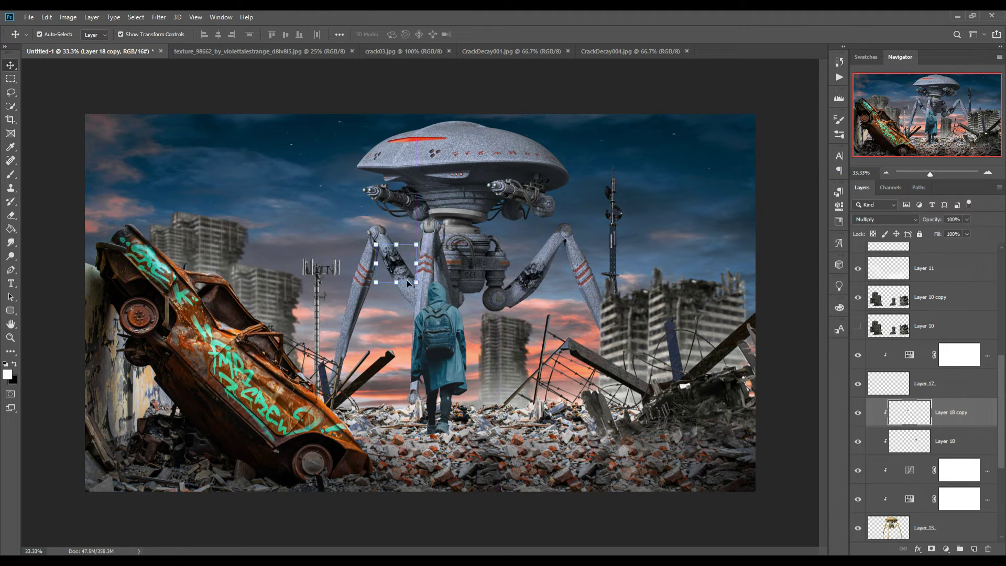
# - Bring the rusty texture into the composite, set it to Multiply and clip it to the tripod
pyautogui.click(260, 51)
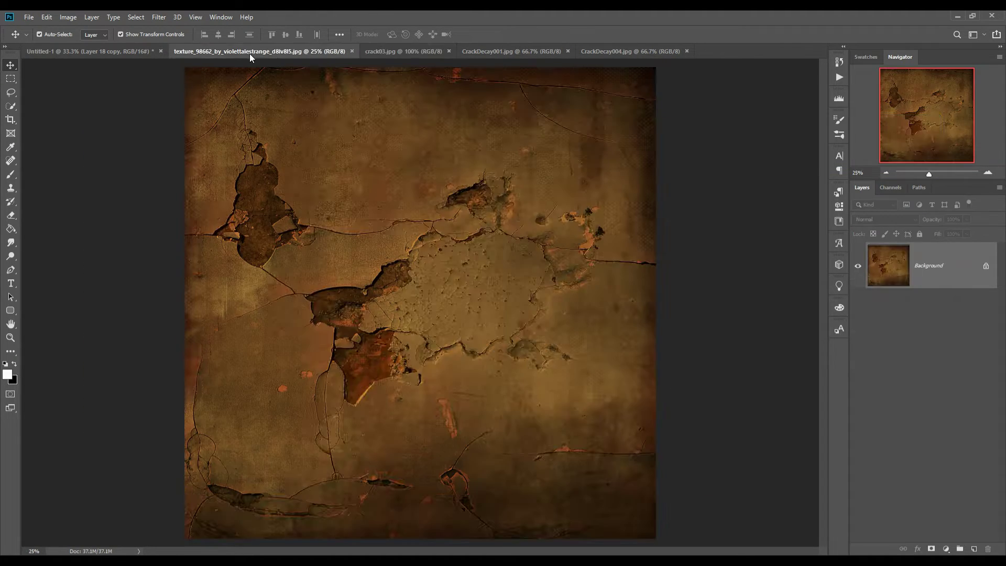
pyautogui.moveTo(260, 51); pyautogui.dragTo(650, 135)
pyautogui.moveTo(678, 266)
pyautogui.mouseDown()
pyautogui.moveTo(647, 235)
pyautogui.moveTo(419, 173)
pyautogui.mouseUp()
pyautogui.click(886, 219)
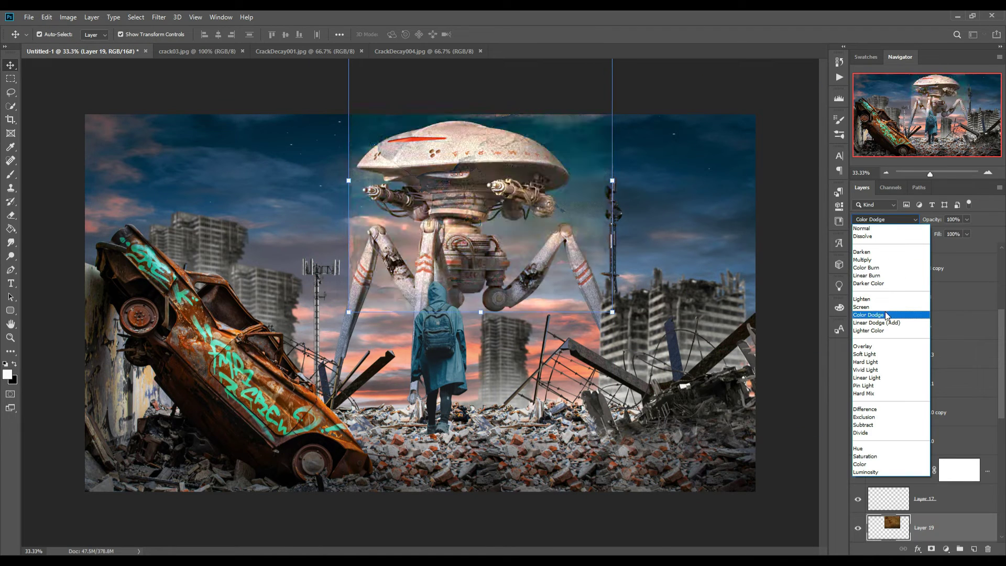
pyautogui.click(862, 260)
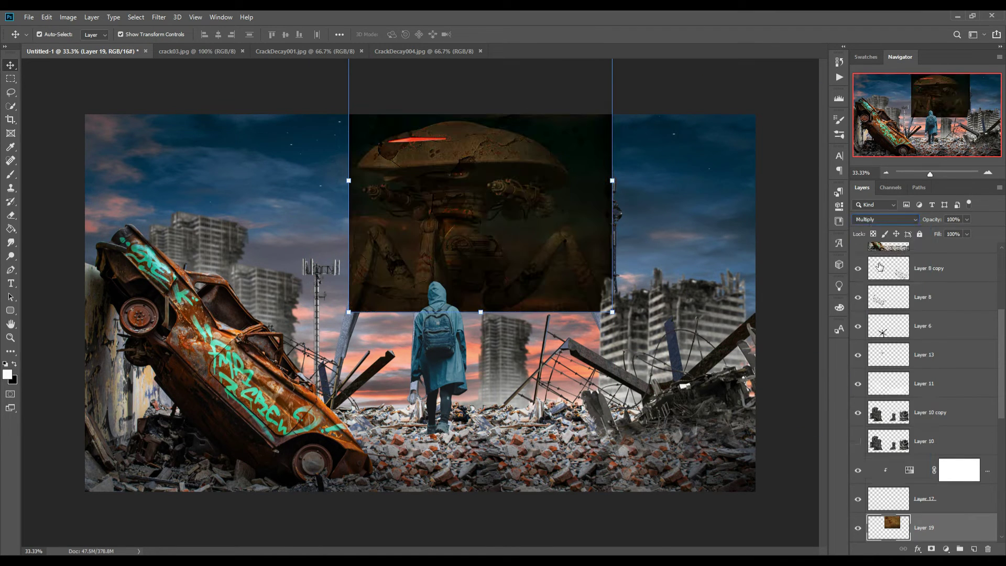
pyautogui.rightClick(976, 518)
pyautogui.click(855, 313)
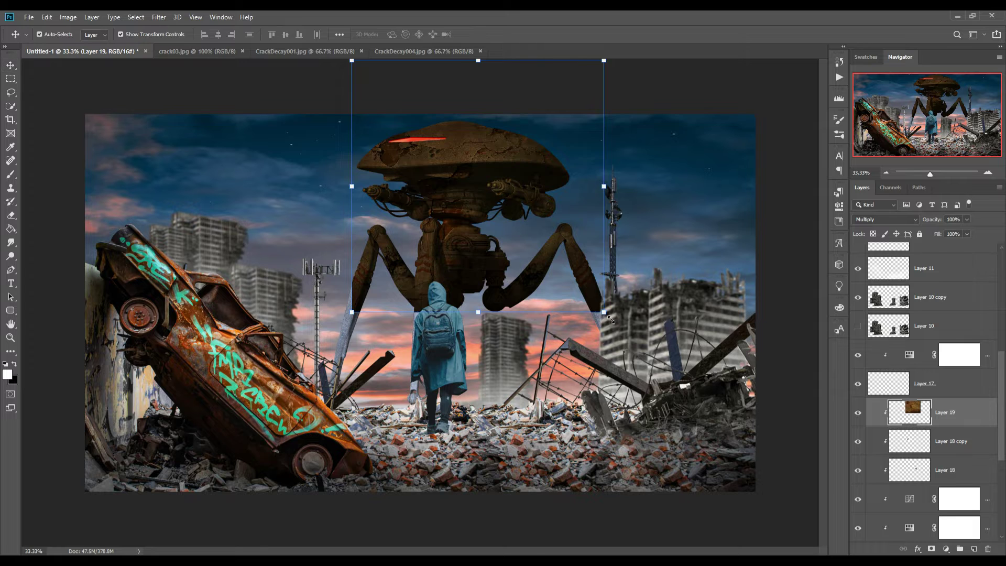
# - Try Hue/Saturation and Colour Balance adjustments on the texture, discard both, and release its clipping
pyautogui.click(740, 283)
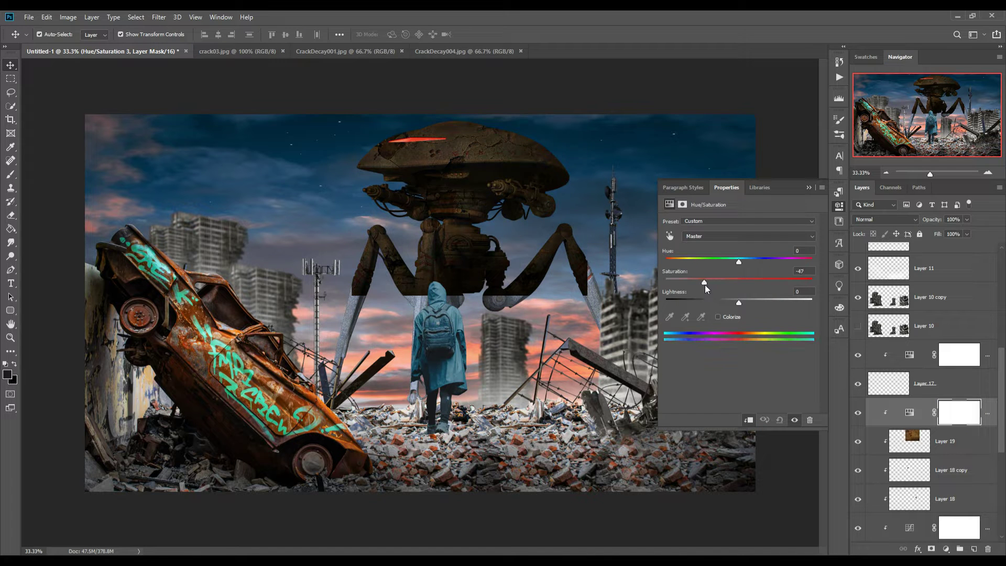
pyautogui.click(810, 420)
pyautogui.click(946, 549)
pyautogui.click(938, 466)
pyautogui.click(750, 420)
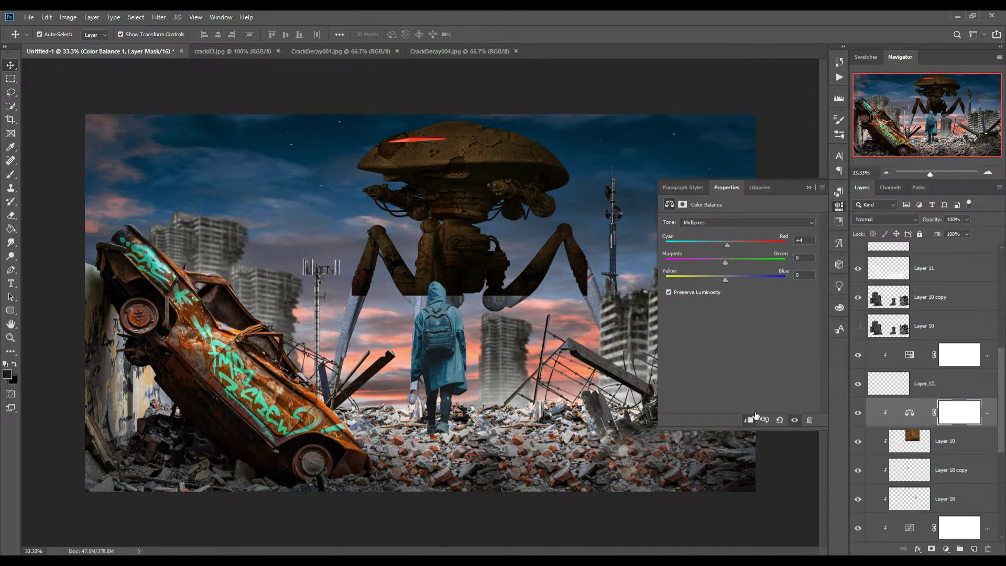
pyautogui.click(809, 419)
pyautogui.rightClick(891, 412)
pyautogui.click(869, 325)
# - Desaturate the texture with a Hue/Saturation adjustment at -91 and merge it into the layer
pyautogui.click(946, 549)
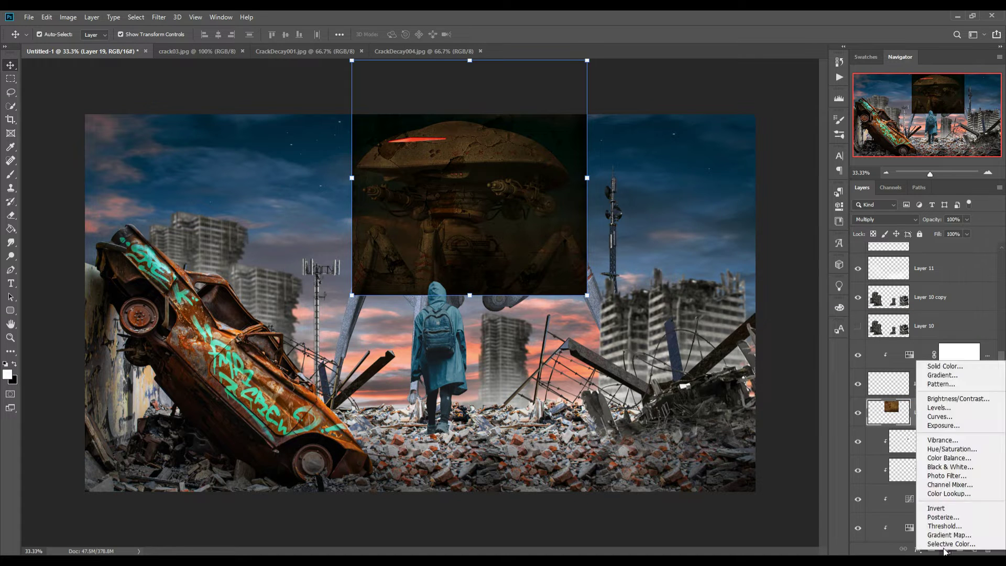
pyautogui.click(951, 449)
pyautogui.moveTo(739, 282); pyautogui.dragTo(672, 282)
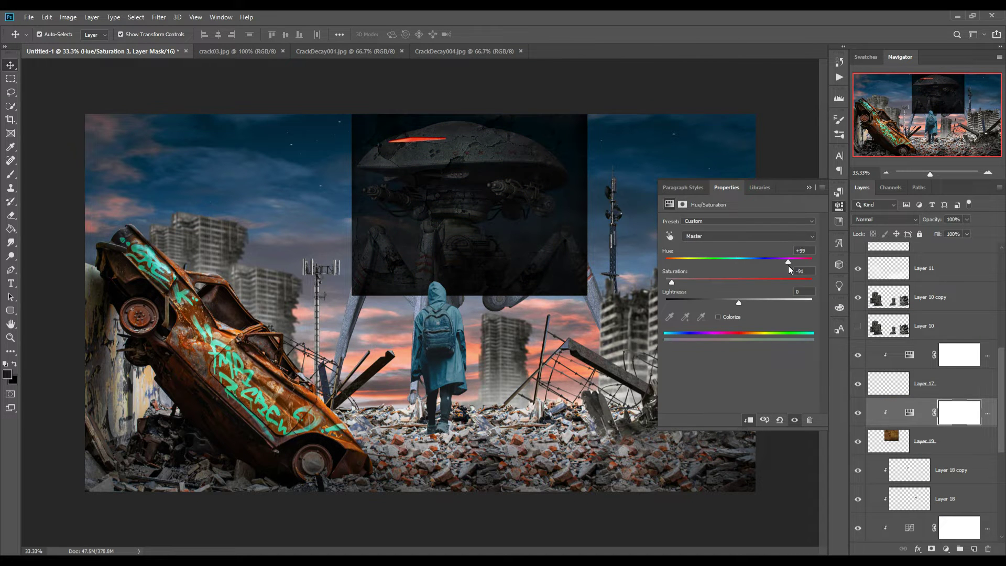
pyautogui.hotkey('ctrl', 'e')
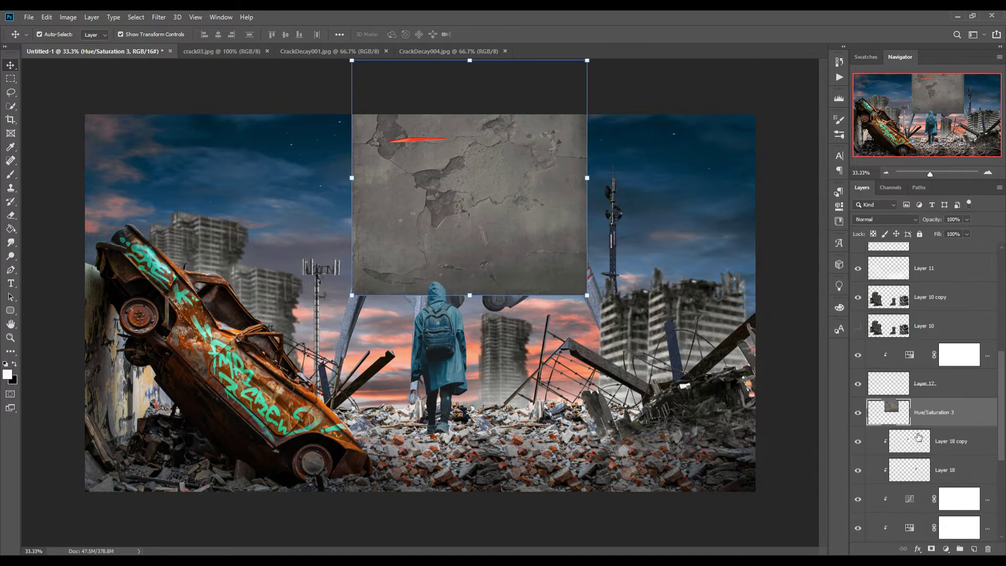
# - Blend the texture in Linear Light, clip it to the tripod, and mask parts away in black
pyautogui.click(886, 219)
pyautogui.click(867, 378)
pyautogui.rightClick(964, 414)
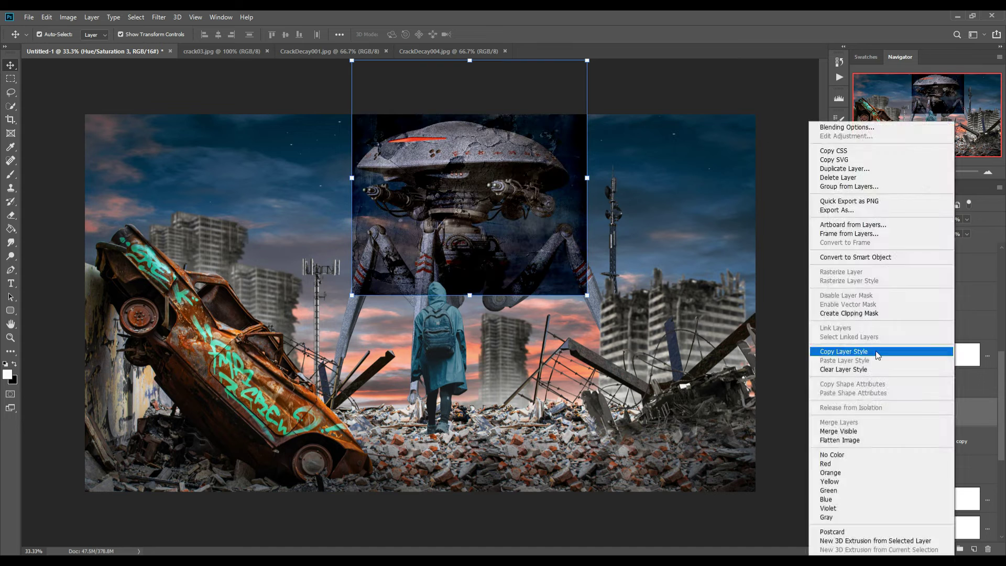
pyautogui.click(880, 353)
pyautogui.click(932, 549)
pyautogui.press('b')
pyautogui.press('x')
pyautogui.moveTo(278, 95)
pyautogui.mouseDown()
pyautogui.moveTo(506, 318)
pyautogui.moveTo(566, 246)
pyautogui.mouseUp()
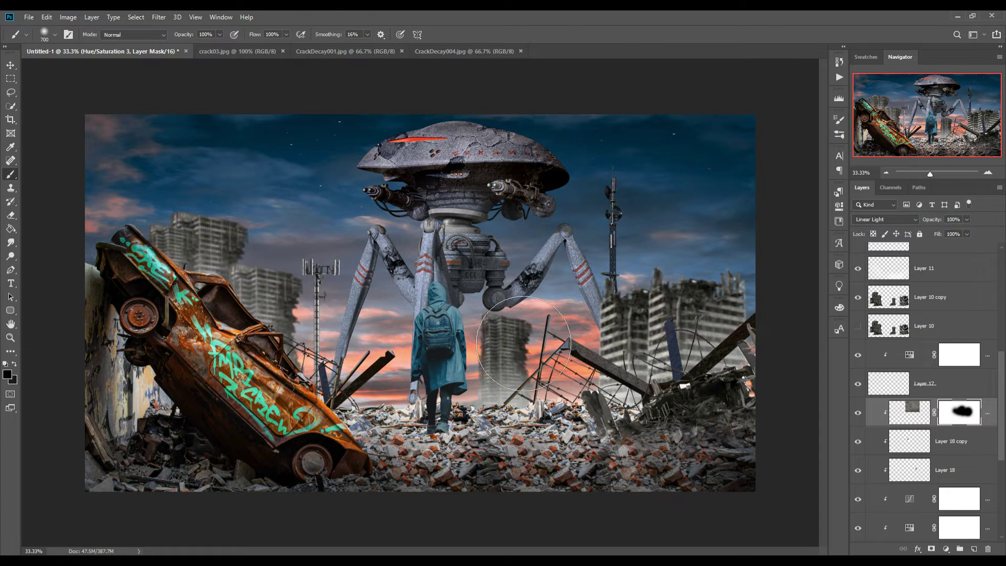
# - Merge the tripod layers down to Layer 15 into one layer and select it
pyautogui.press('v')
pyautogui.scroll(-4, 923, 367)
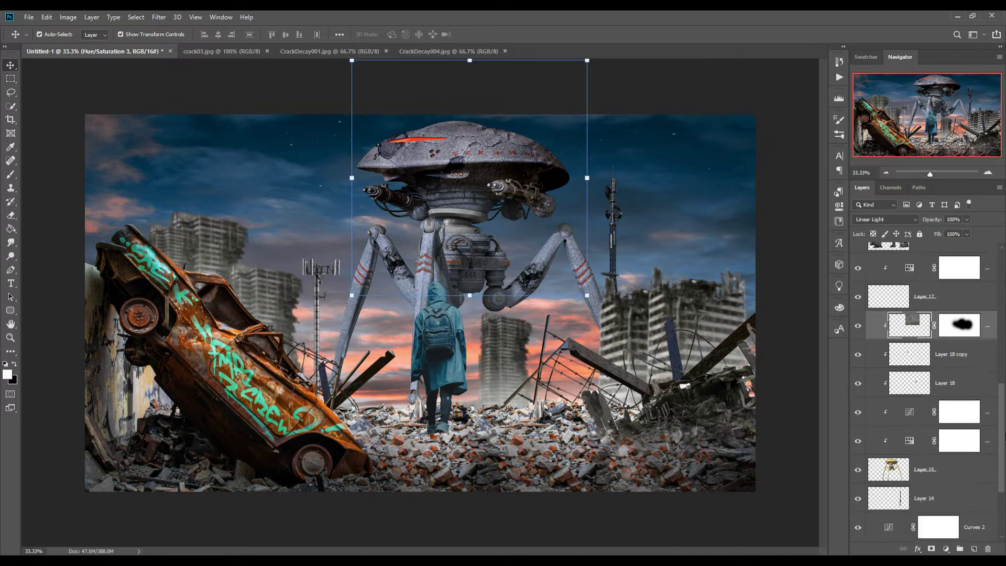
pyautogui.keyDown('shift'); pyautogui.click(903, 432); pyautogui.keyUp('shift')
pyautogui.rightClick(902, 426)
pyautogui.click(902, 423)
pyautogui.click(887, 326)
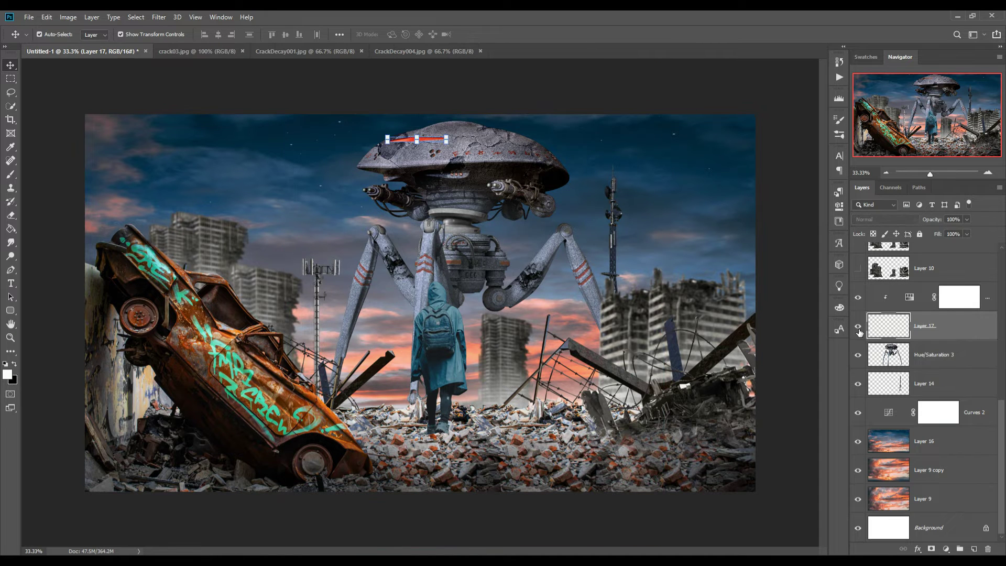
pyautogui.click(946, 362)
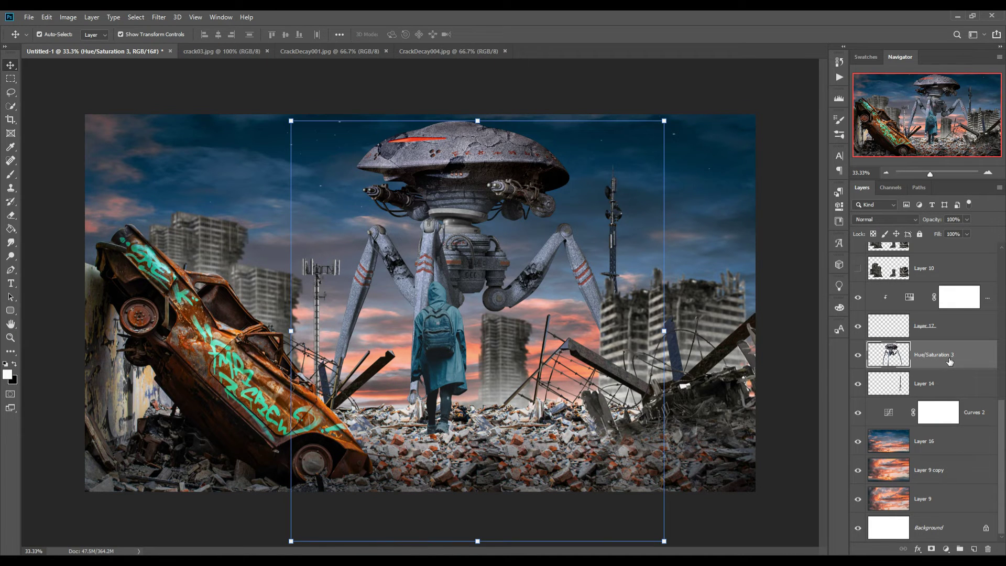
# - Add a Linear Dodge (Add) layer above the tripod and a saturated red Color Fill layer
pyautogui.click(981, 551)
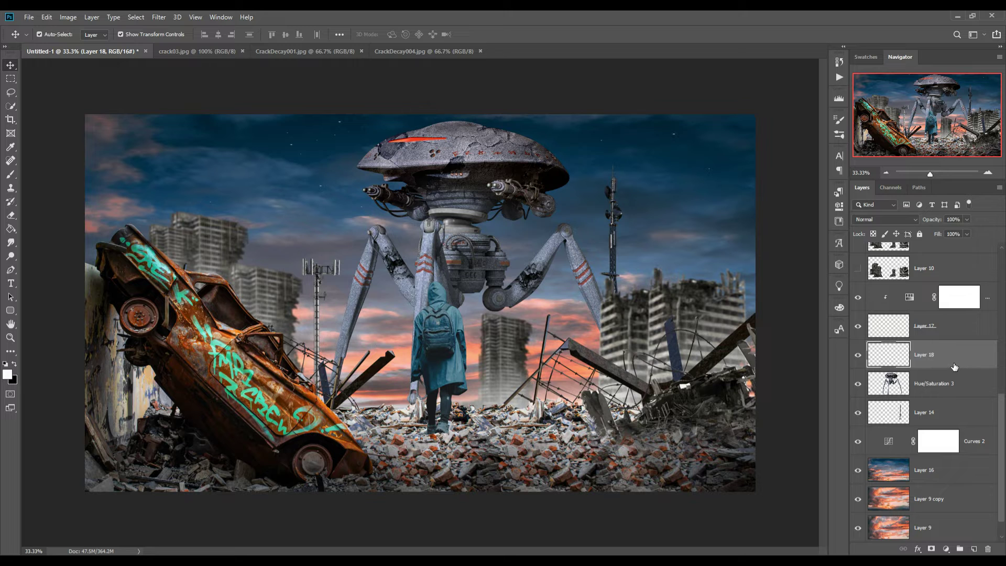
pyautogui.click(917, 219)
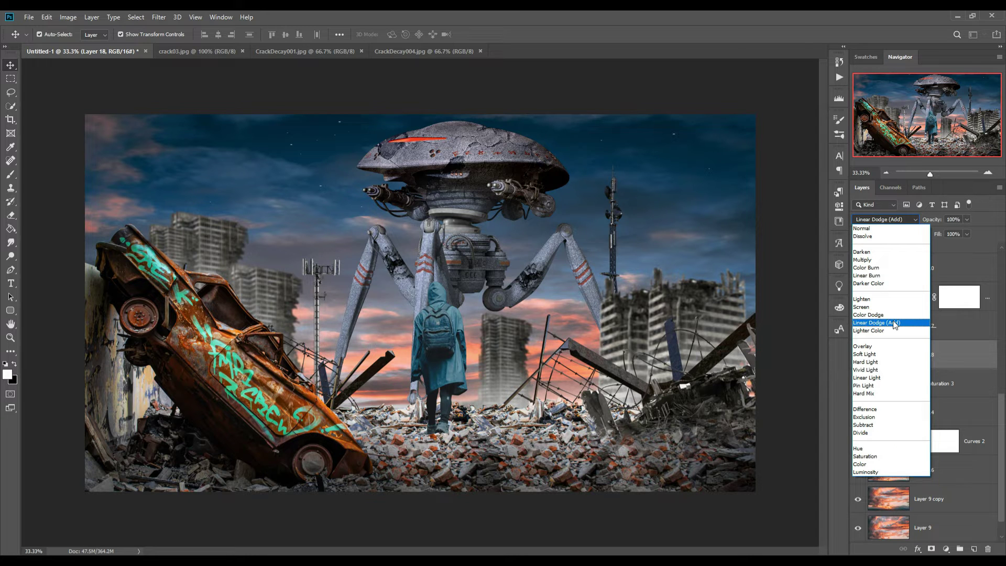
pyautogui.click(895, 323)
pyautogui.click(946, 549)
pyautogui.click(935, 367)
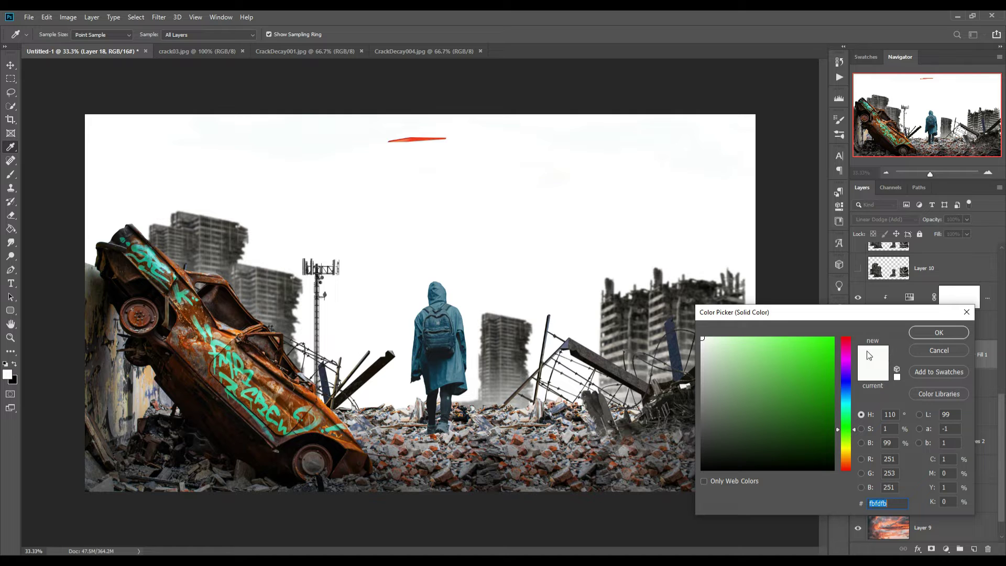
pyautogui.click(838, 340)
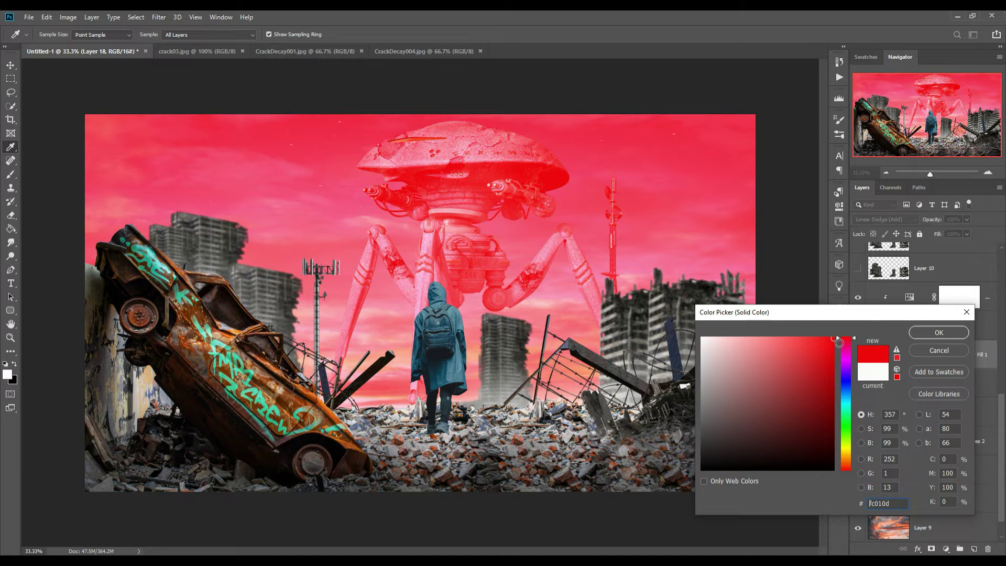
pyautogui.click(938, 332)
# - Clip the red fill to the tripod, blend it as Color Dodge, and invert its mask
pyautogui.rightClick(992, 351)
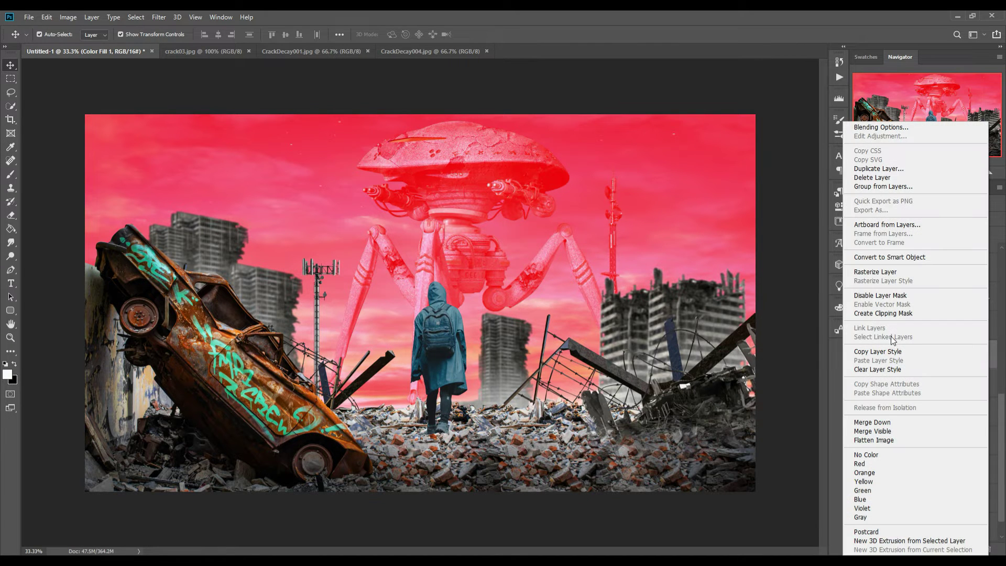
pyautogui.click(884, 313)
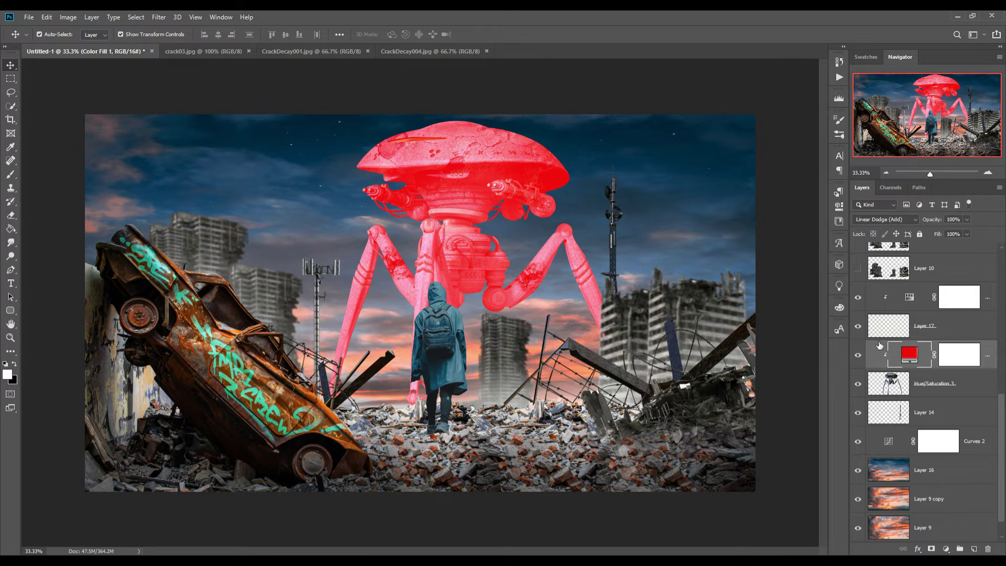
pyautogui.click(916, 220)
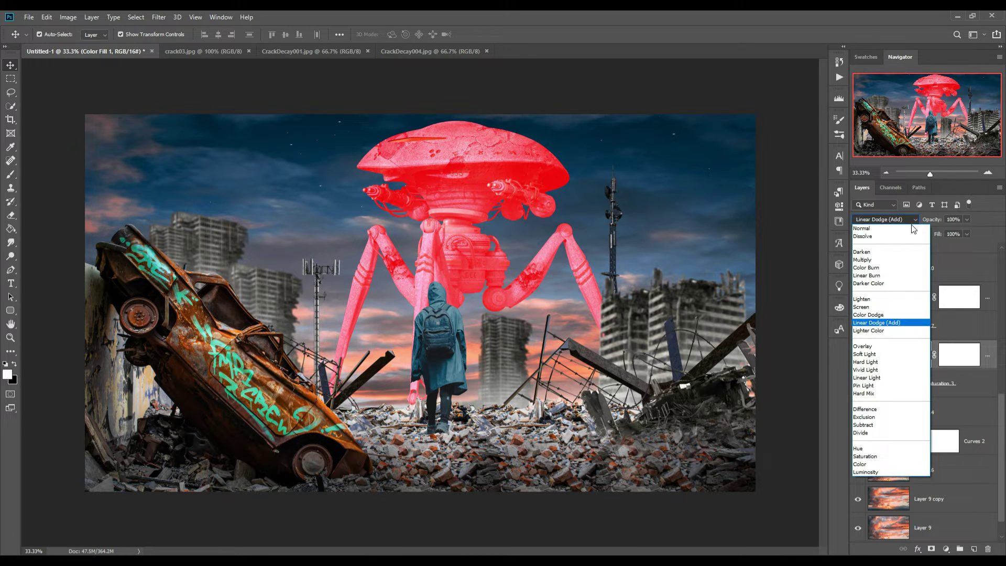
pyautogui.click(883, 315)
pyautogui.click(974, 361)
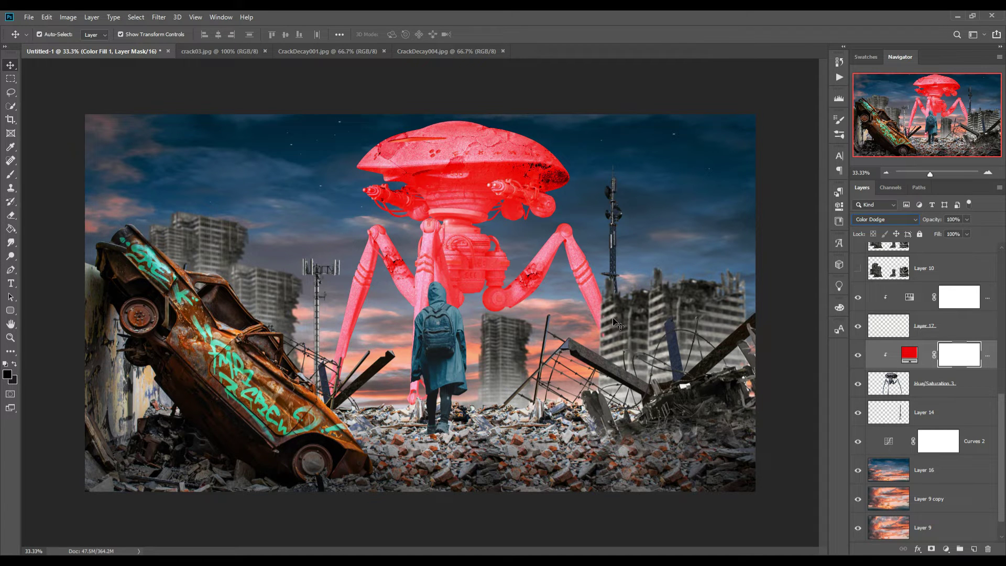
pyautogui.hotkey('ctrl', 'i')
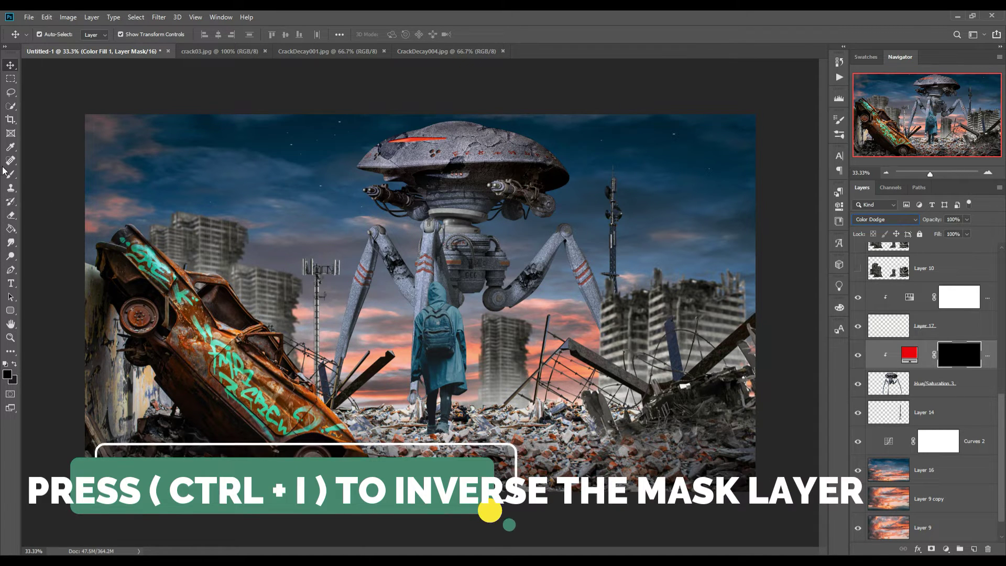
# - Paint the red glow across the saucer top with a white 200px brush at 30% opacity
pyautogui.press('b')
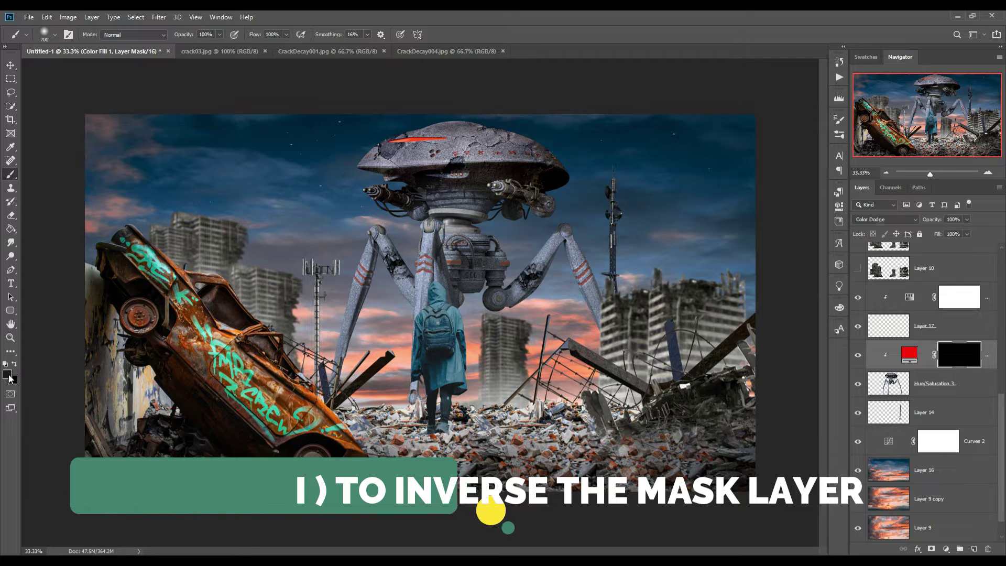
pyautogui.click(8, 373)
pyautogui.click(706, 343)
pyautogui.click(939, 332)
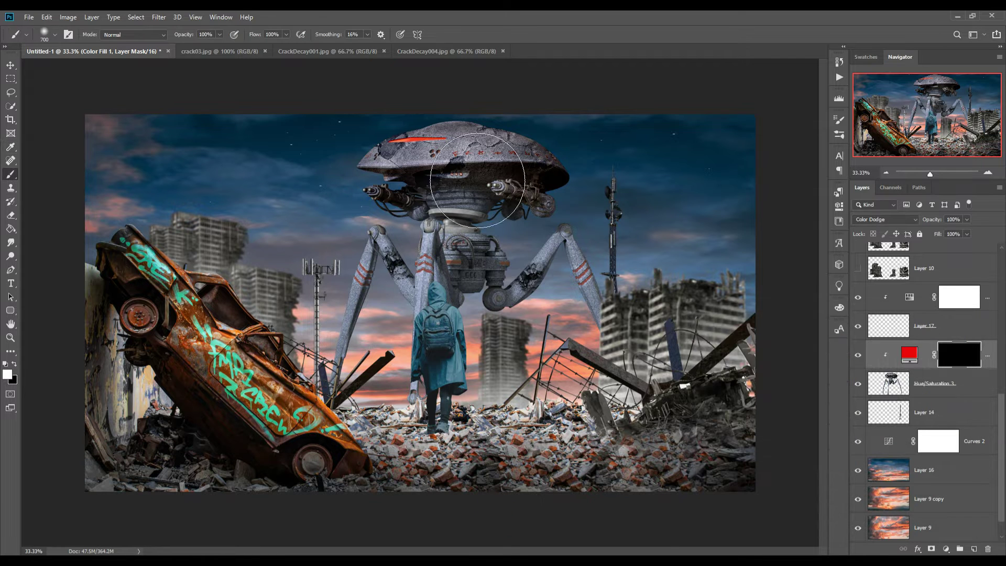
pyautogui.press('[')
pyautogui.press('[')
pyautogui.press('[')
pyautogui.click(219, 35)
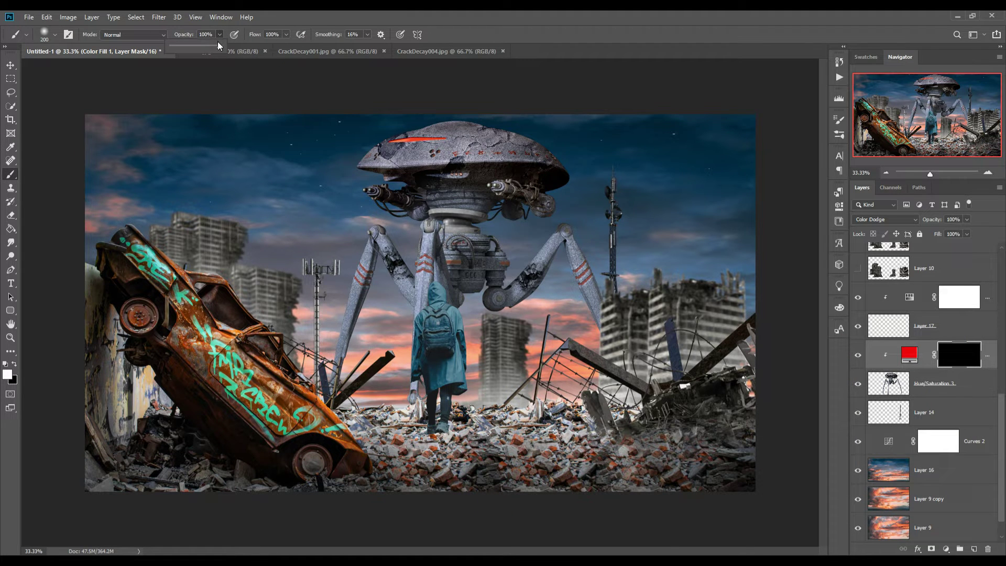
pyautogui.moveTo(398, 158); pyautogui.dragTo(470, 150)
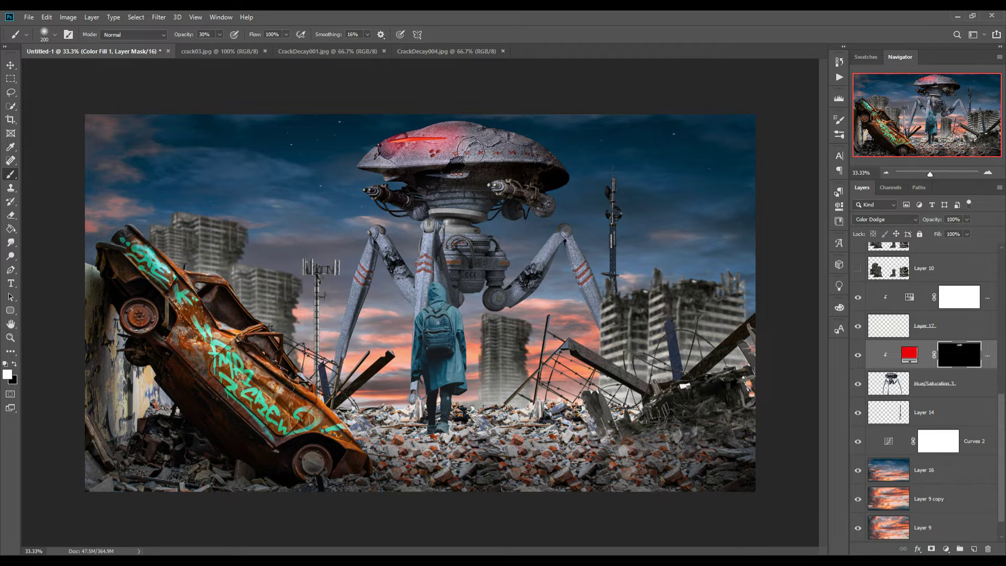
pyautogui.moveTo(404, 160); pyautogui.dragTo(468, 156)
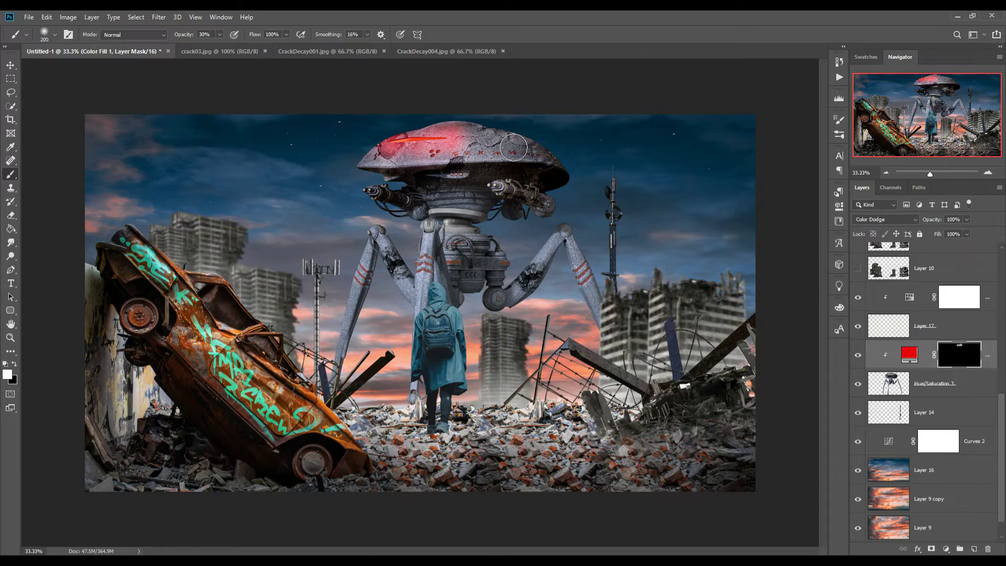
pyautogui.press('v')
pyautogui.hotkey('ctrl', '+')
pyautogui.click(39, 34)
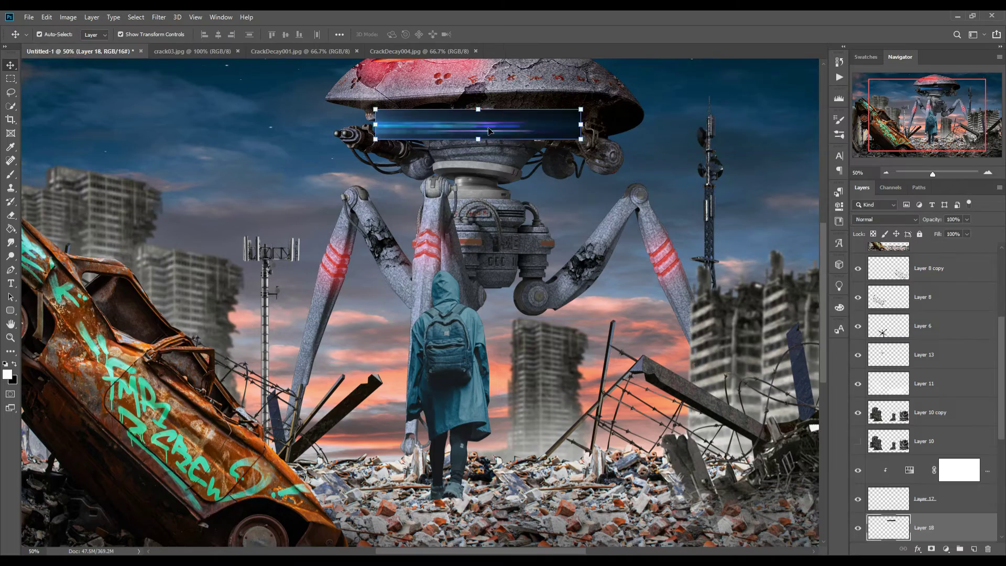
# - Move the blue streak to the left cannon, skew it into a beam, and blend it as Color Dodge
pyautogui.moveTo(489, 130); pyautogui.dragTo(286, 107)
pyautogui.hotkey('ctrl', '-')
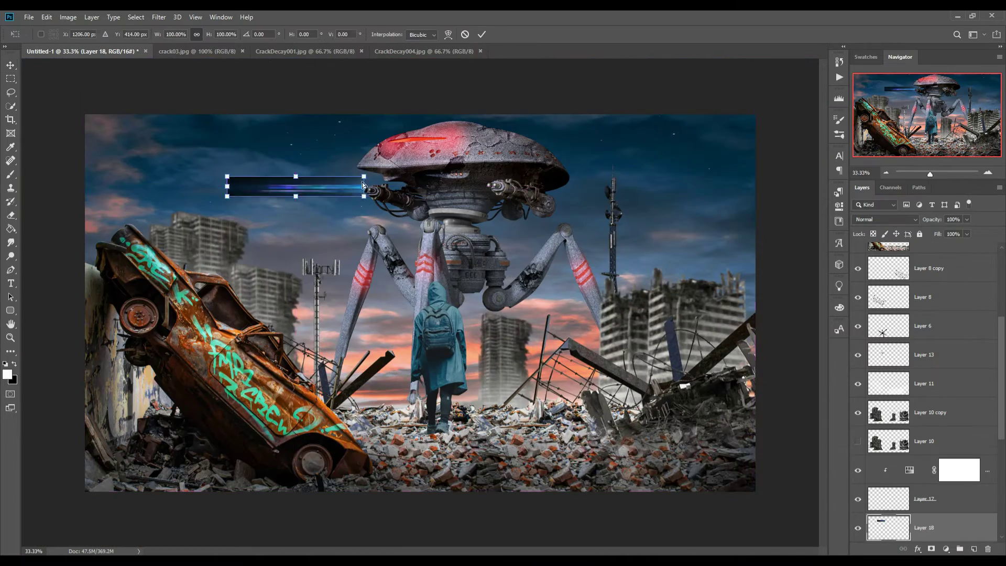
pyautogui.moveTo(227, 181); pyautogui.dragTo(228, 156)
pyautogui.press('Return')
pyautogui.click(885, 219)
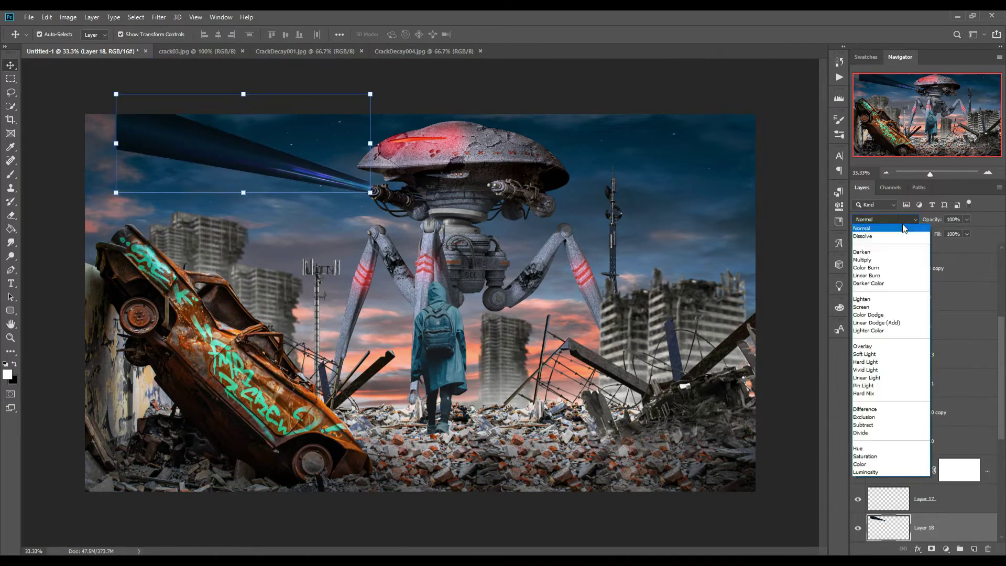
pyautogui.click(880, 326)
# - Mask the beam, hue-shift it to red, and copy it onto the second cannon
pyautogui.click(931, 548)
pyautogui.press('x')
pyautogui.hotkey('ctrl', 'u')
pyautogui.moveTo(739, 258); pyautogui.dragTo(804, 261)
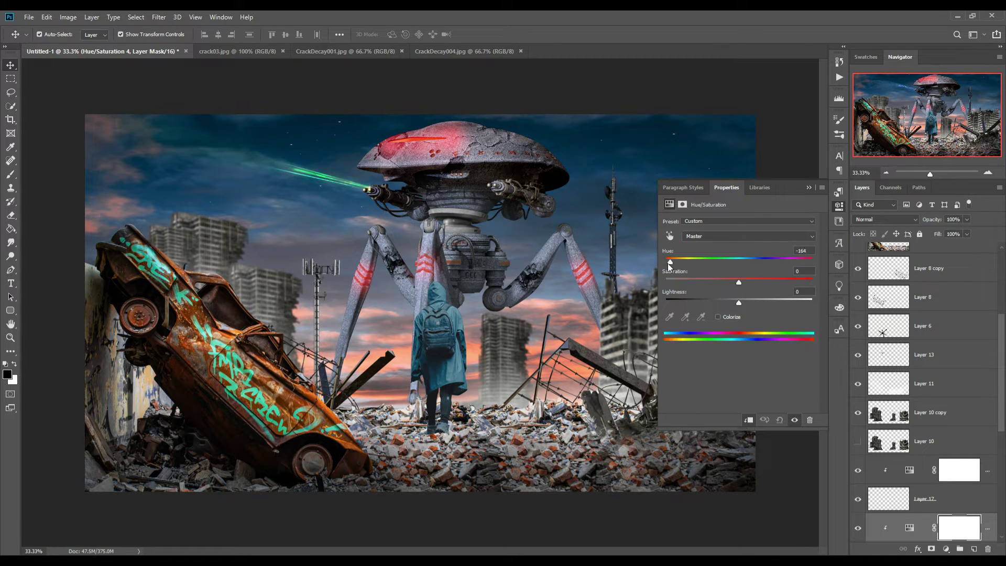
pyautogui.moveTo(325, 176); pyautogui.dragTo(453, 184)
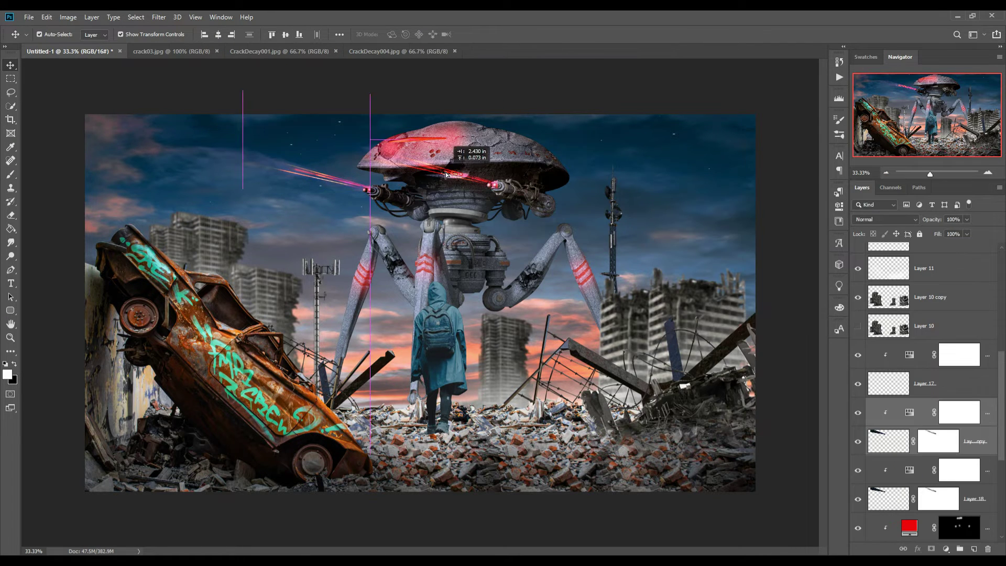
pyautogui.click(954, 422)
pyautogui.hotkey('ctrl', 'alt', 'shift', 'n')
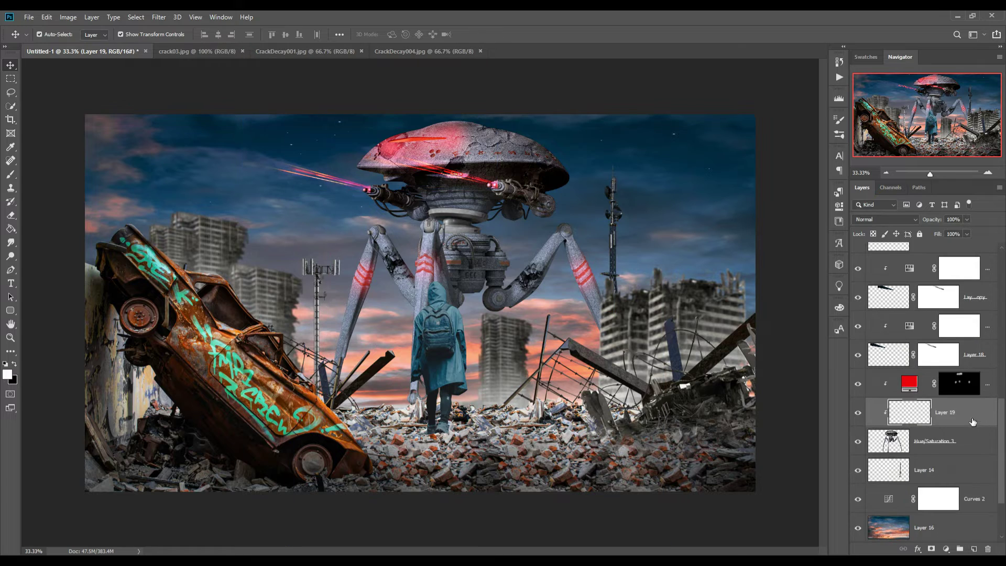
pyautogui.press('F2')
# - Pick yellow as the secondary colour and switch to the Brush tool, zoomed in on the saucer
pyautogui.press('Return')
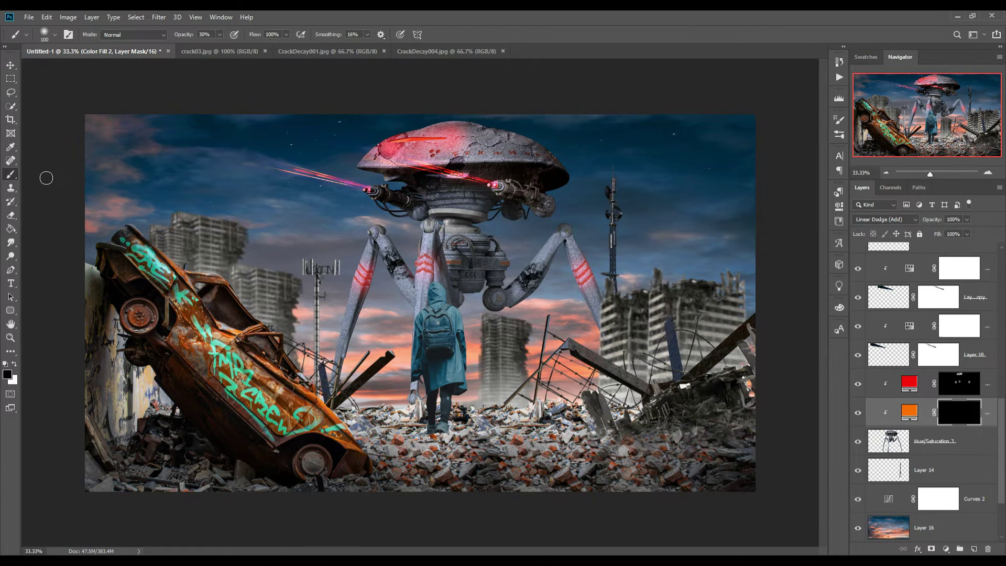
pyautogui.click(846, 454)
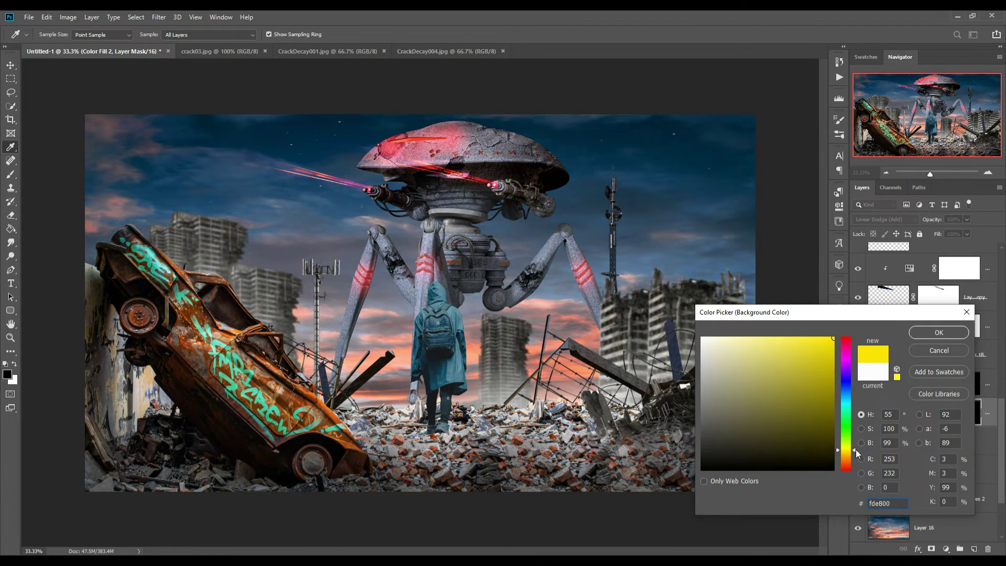
pyautogui.press('Return')
pyautogui.press('b')
pyautogui.scroll(3, 488, 71)
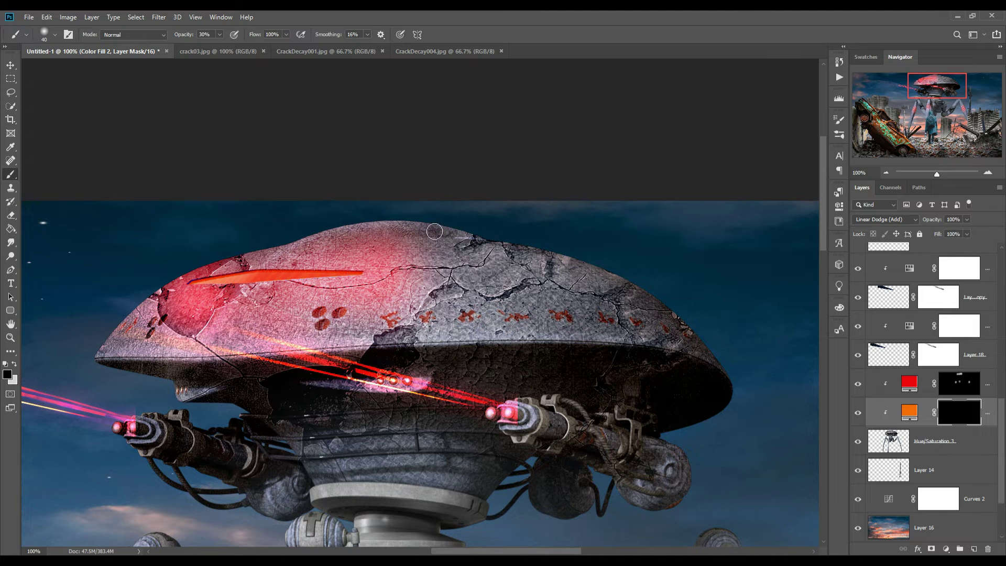
pyautogui.click(7, 374)
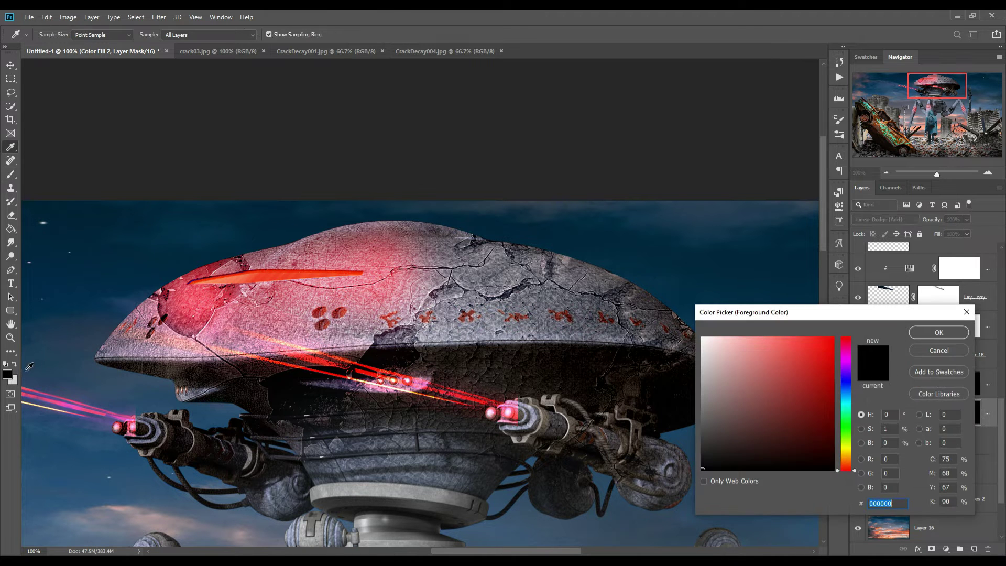
pyautogui.moveTo(844, 311); pyautogui.dragTo(672, 290)
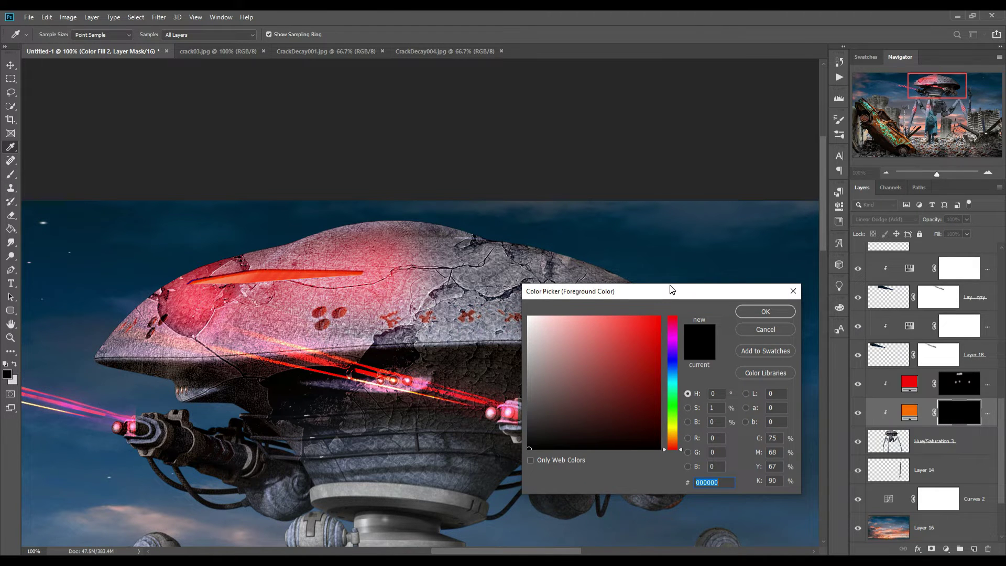
pyautogui.click(793, 291)
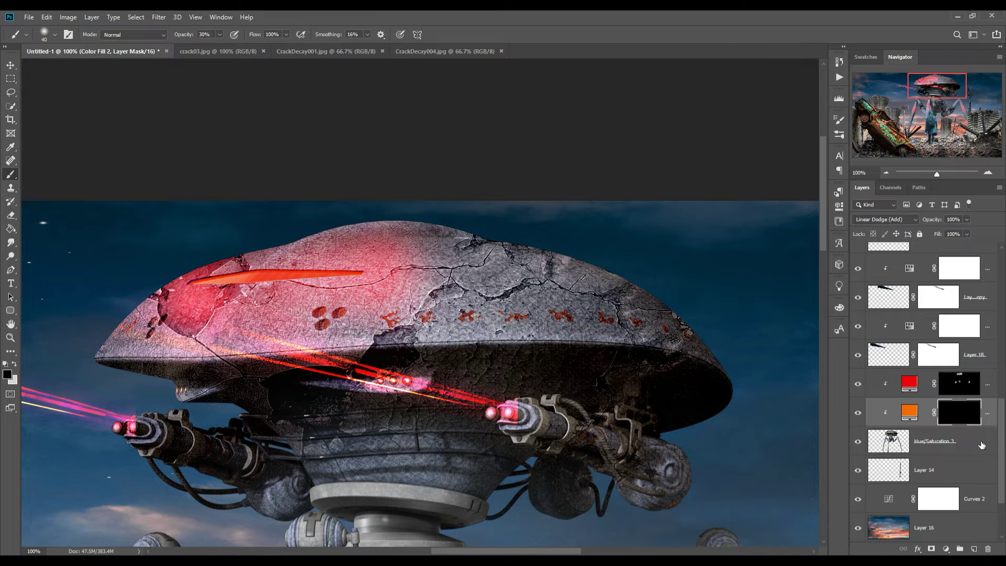
# - Add a clipped layer above Hue/Saturation 3 and set the foreground colour to yellow #fdba05
pyautogui.click(982, 445)
pyautogui.click(980, 551)
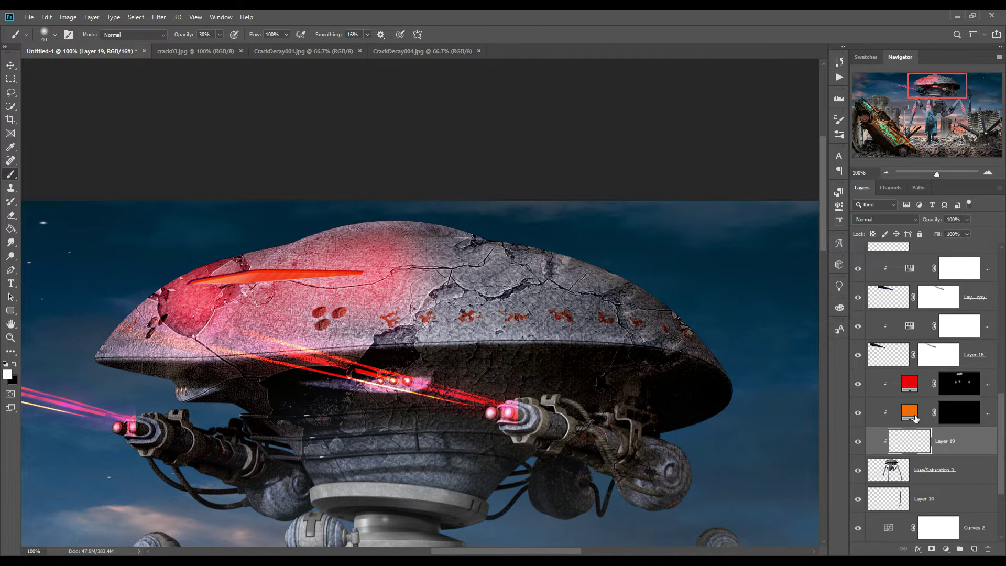
pyautogui.click(7, 373)
pyautogui.moveTo(676, 436); pyautogui.dragTo(676, 433)
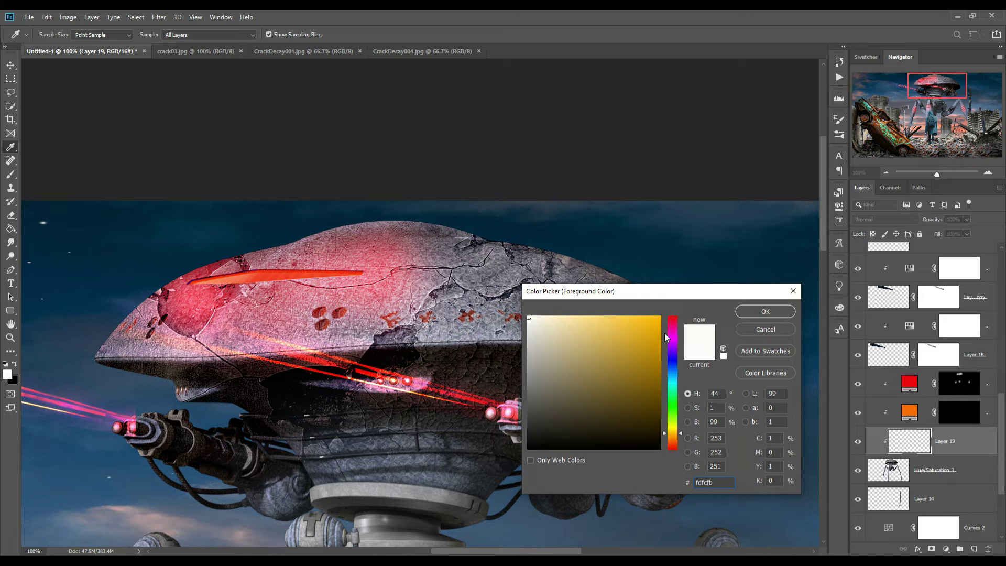
pyautogui.click(659, 317)
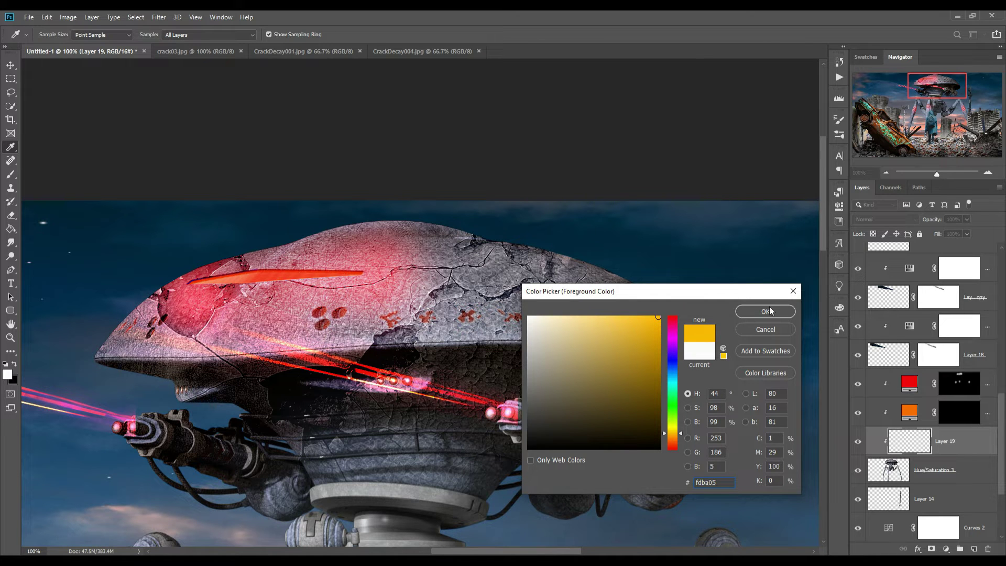
pyautogui.click(767, 311)
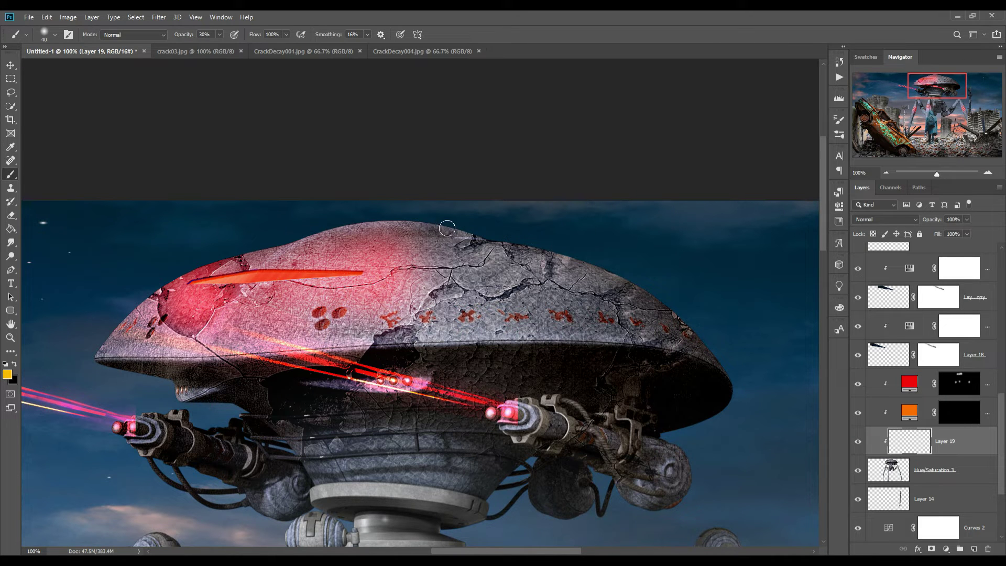
# - Paint yellow glow at 100% brush opacity along the dome's top and right edges
pyautogui.click(220, 35)
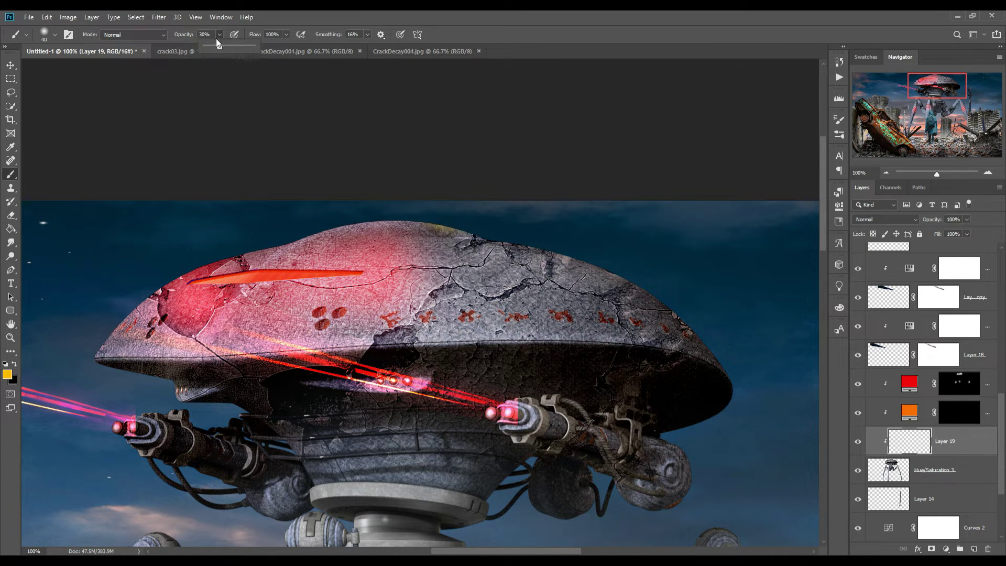
pyautogui.click(437, 226)
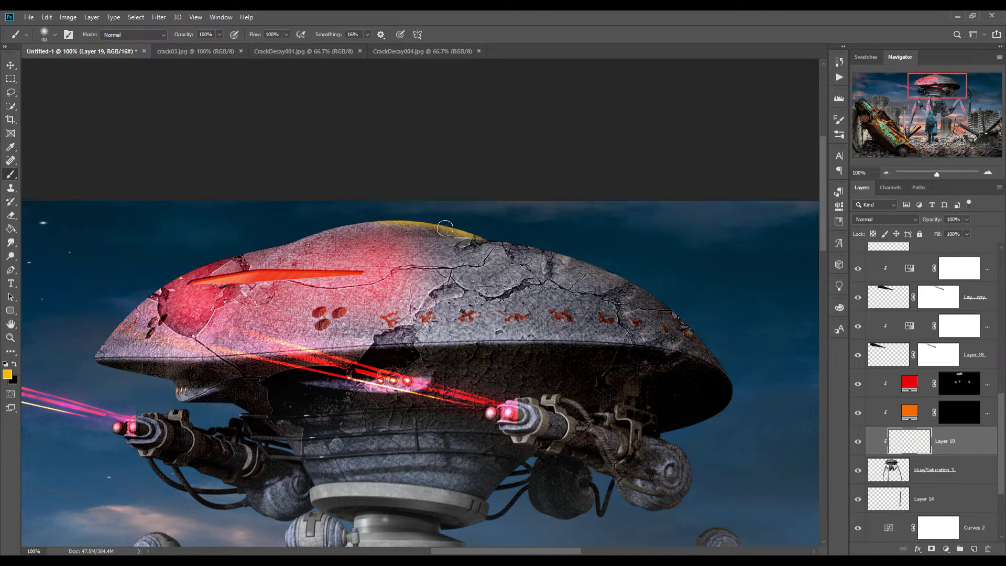
pyautogui.moveTo(533, 249); pyautogui.dragTo(633, 282)
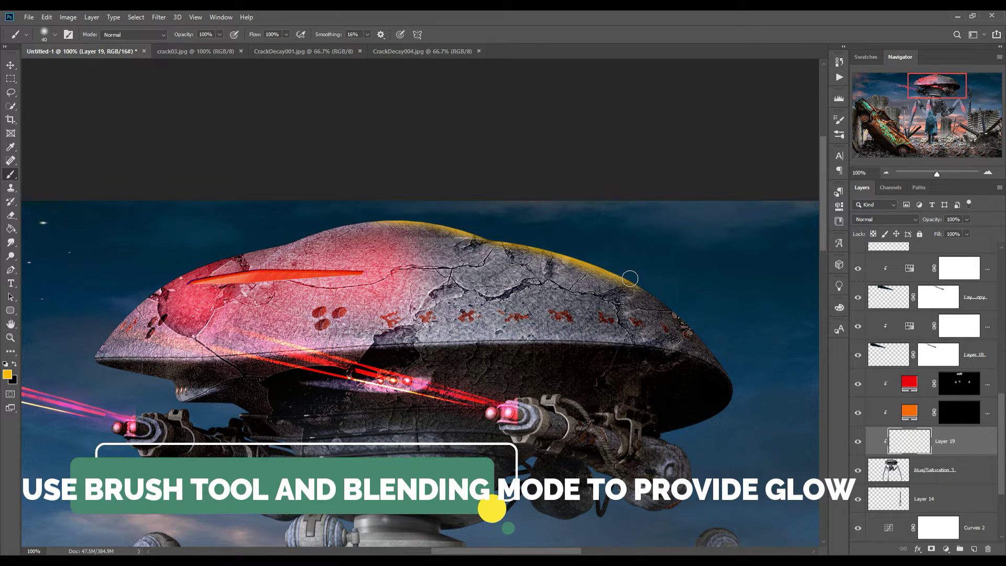
pyautogui.moveTo(684, 324)
pyautogui.mouseDown()
pyautogui.moveTo(732, 366)
pyautogui.moveTo(654, 519)
pyautogui.mouseUp()
# - Paint yellow and orange glow with a smaller brush along the tripod legs, dome and hooded figure
pyautogui.press('[')
pyautogui.scroll(-5, 654, 519)
pyautogui.scroll(-6, 654, 519)
pyautogui.moveTo(681, 267); pyautogui.dragTo(755, 472)
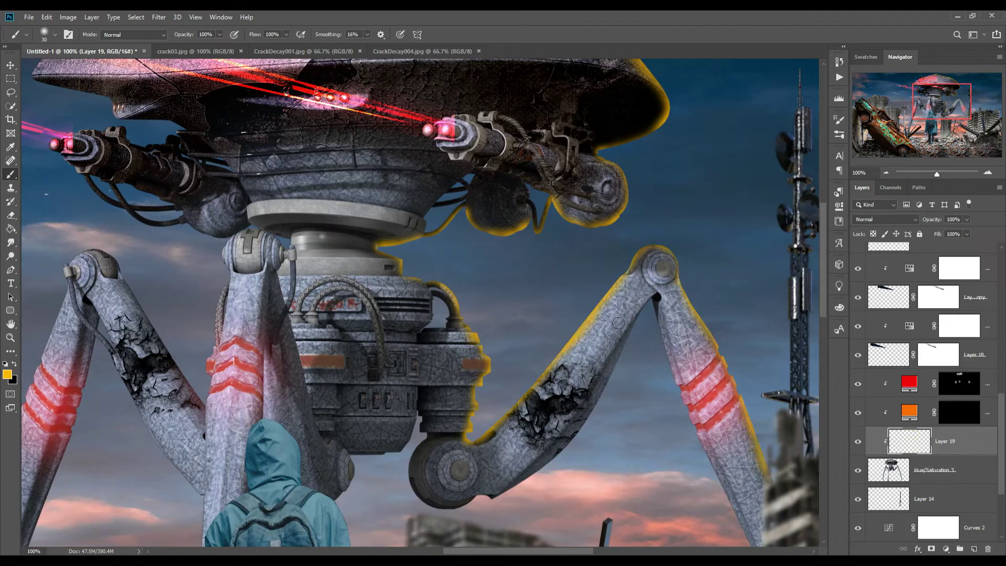
pyautogui.moveTo(111, 363); pyautogui.dragTo(405, 199)
pyautogui.moveTo(498, 158); pyautogui.dragTo(629, 235)
pyautogui.moveTo(524, 393); pyautogui.dragTo(694, 357)
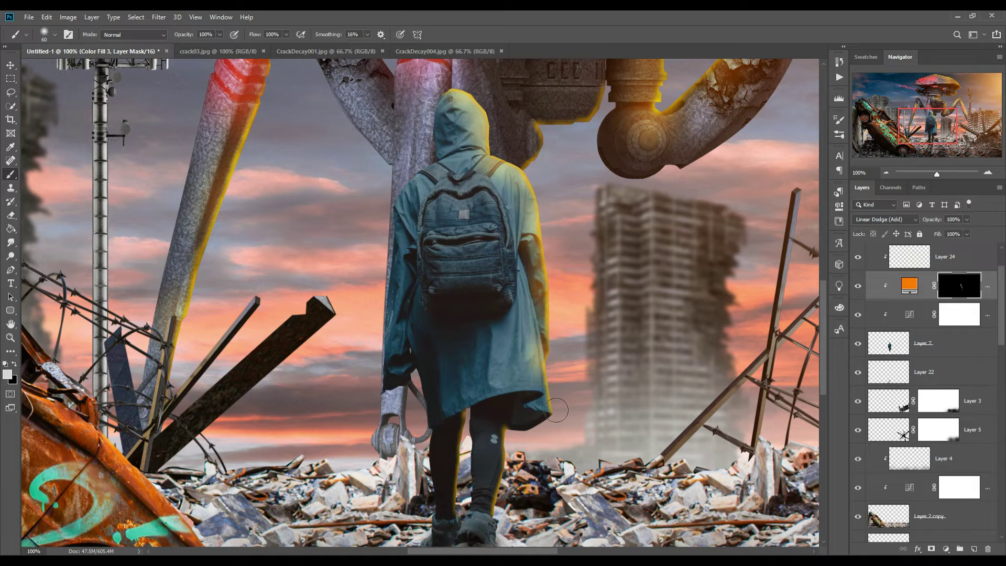
pyautogui.moveTo(519, 241); pyautogui.dragTo(482, 192)
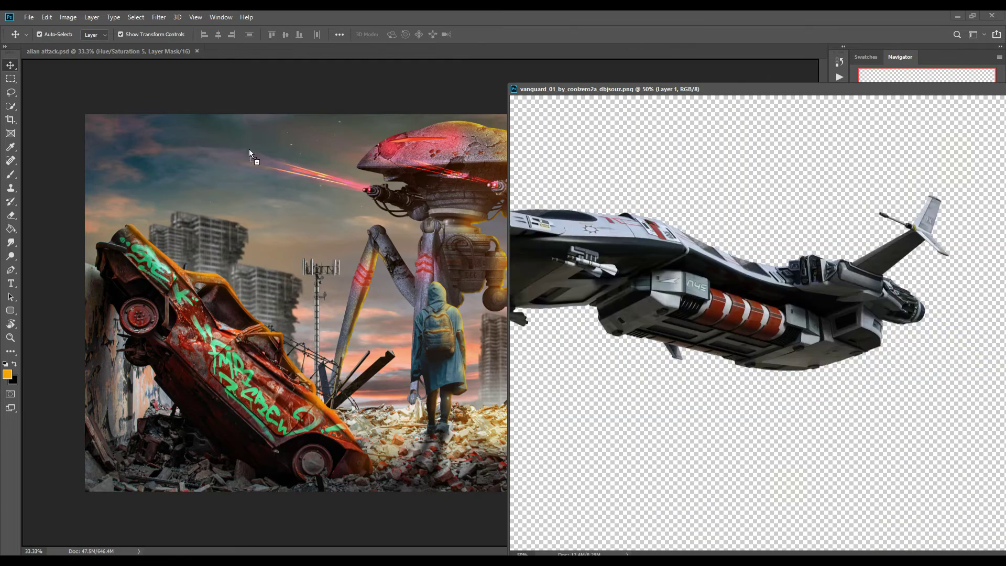
# - Place a small spaceship in the upper-left sky and duplicate it beside the first
pyautogui.moveTo(249, 152)
pyautogui.mouseDown()
pyautogui.moveTo(180, 153)
pyautogui.moveTo(162, 168)
pyautogui.moveTo(253, 180)
pyautogui.mouseUp()
pyautogui.press('Return')
pyautogui.hotkey('ctrl', 'j')
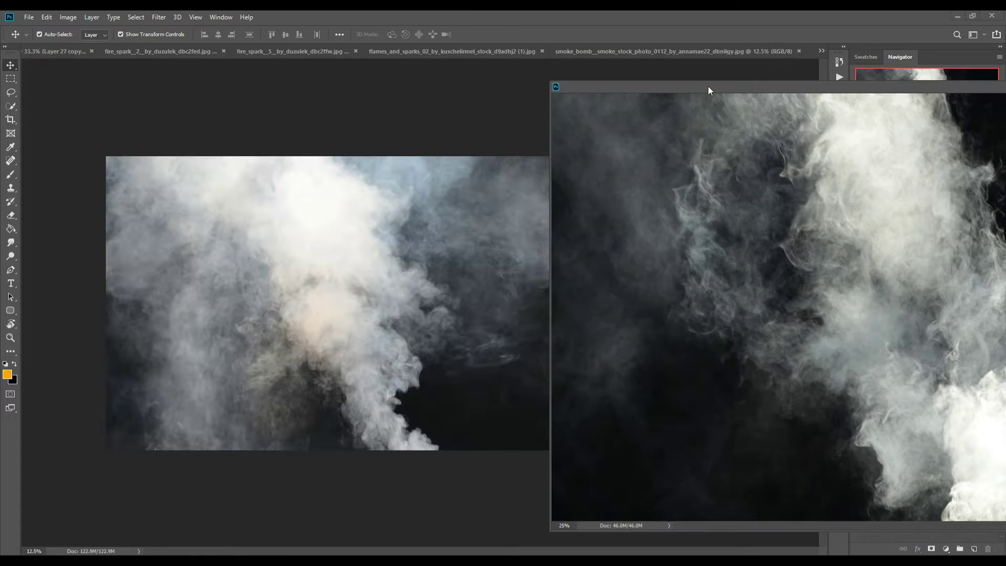
# - Bring the smoke photo into the composite and scale it down on the right
pyautogui.moveTo(893, 254); pyautogui.dragTo(503, 225)
pyautogui.hotkey('ctrl', 't')
pyautogui.moveTo(771, 369); pyautogui.dragTo(671, 303)
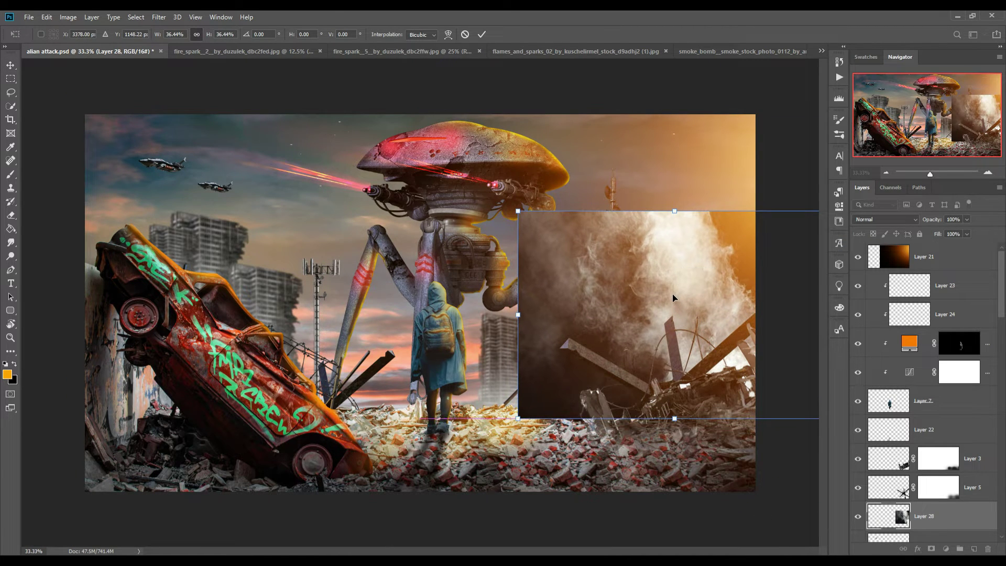
# - Commit the smoke placement and blend it with Lighten after trying Lighter Color
pyautogui.click(481, 34)
pyautogui.click(885, 220)
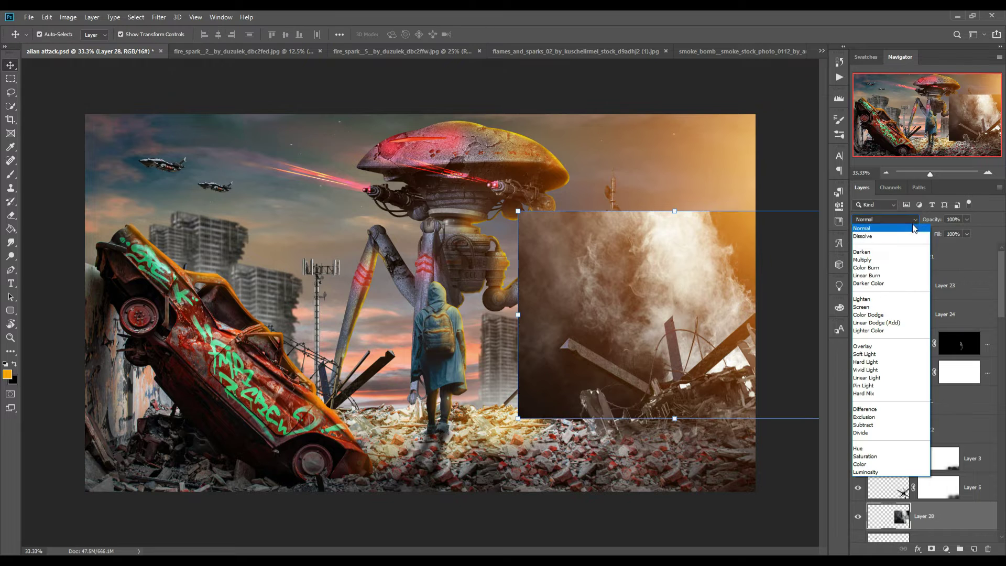
pyautogui.click(874, 331)
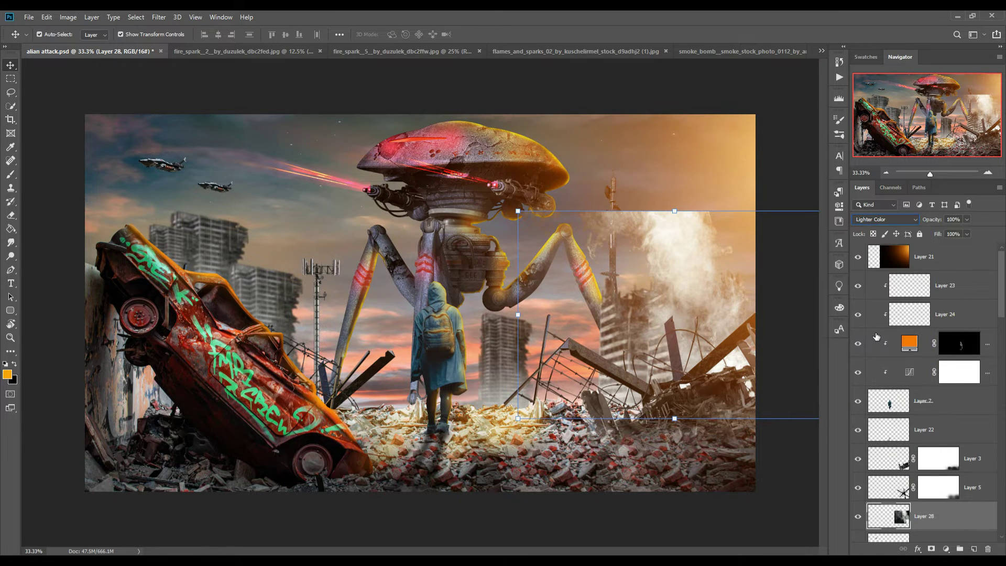
pyautogui.click(908, 219)
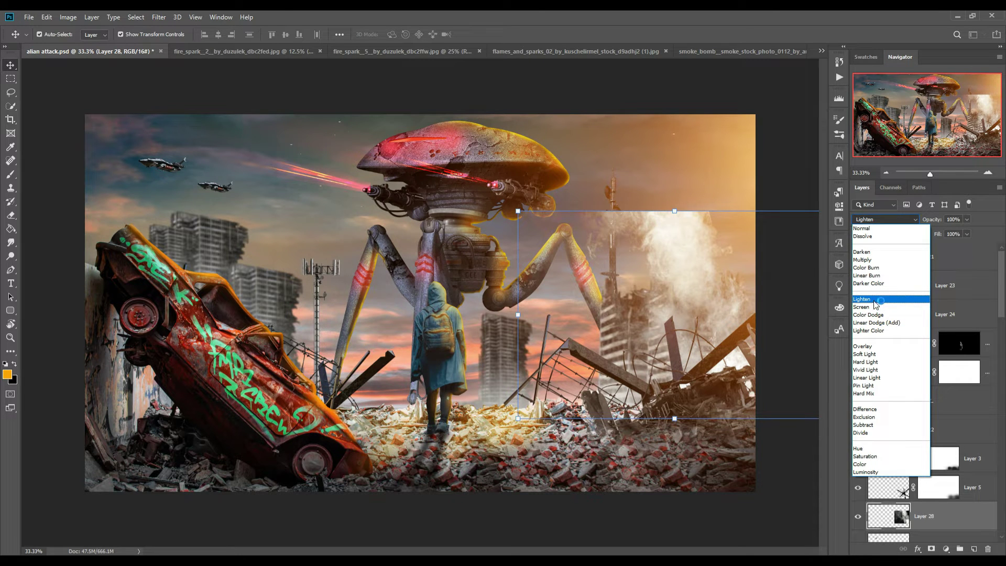
pyautogui.click(875, 300)
# - Duplicate the smoke layer, rotate the copy about 87° right, and mask the original smoke layer
pyautogui.rightClick(953, 518)
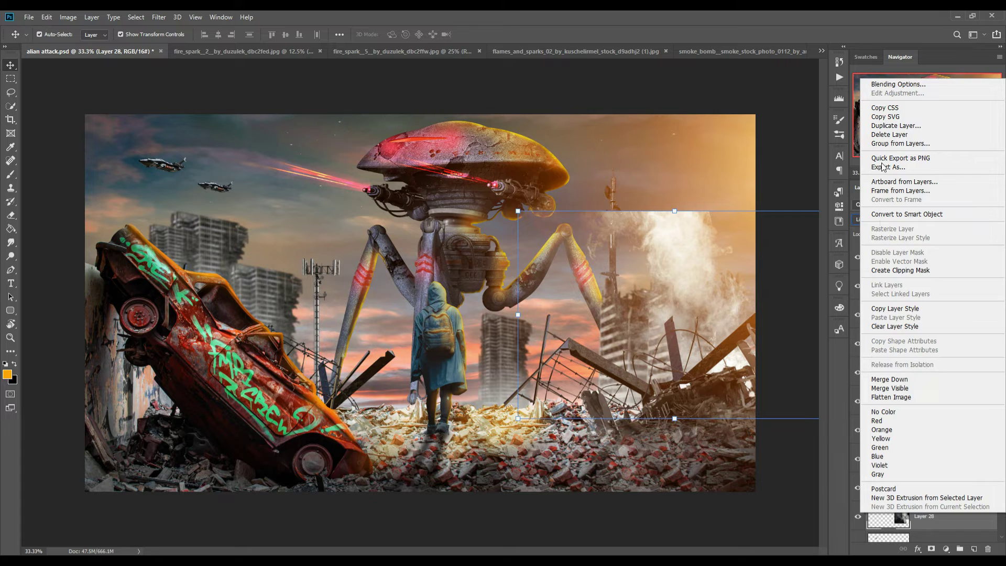
pyautogui.click(891, 125)
pyautogui.click(590, 171)
pyautogui.moveTo(516, 210); pyautogui.dragTo(736, 221)
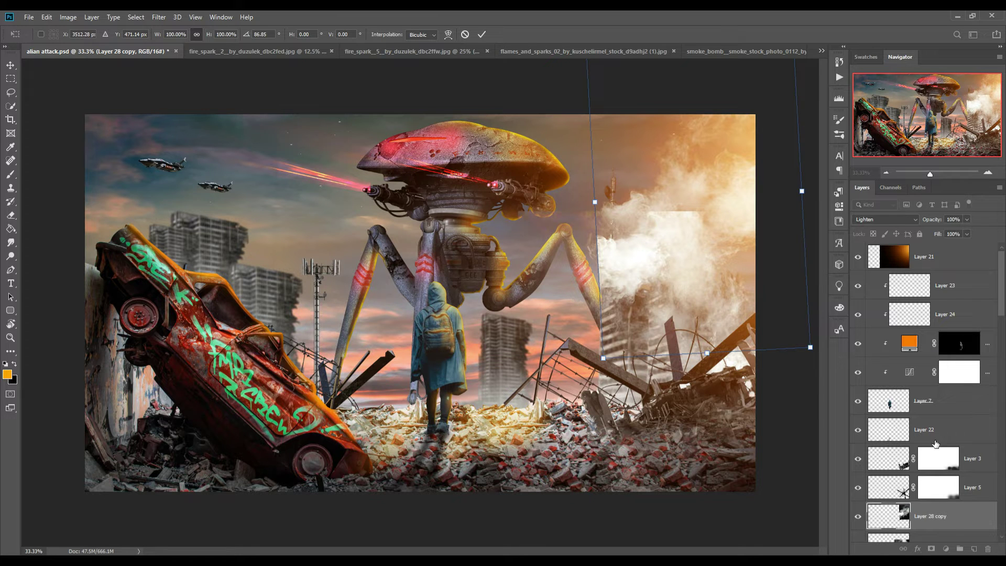
pyautogui.scroll(-1, 937, 443)
pyautogui.click(938, 516)
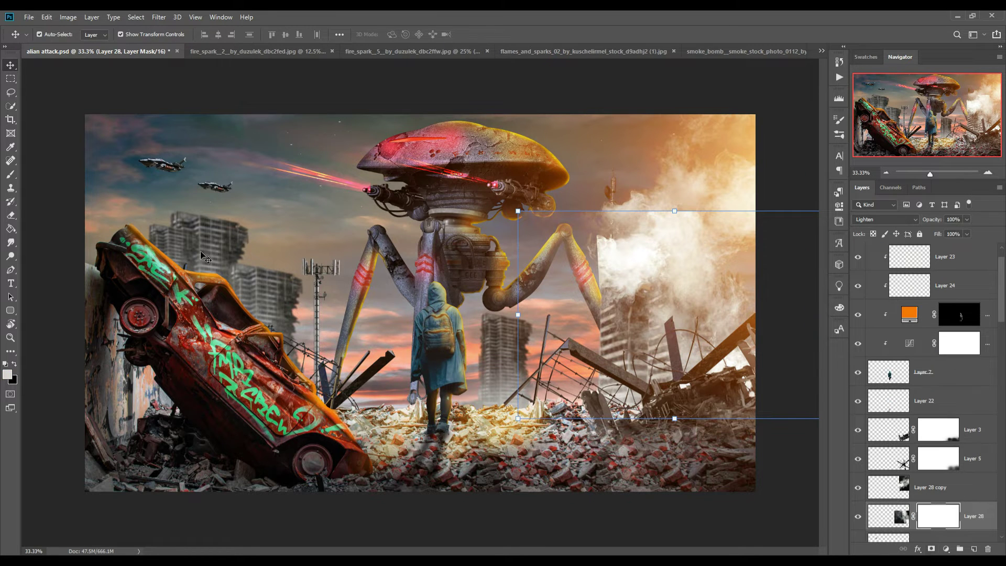
# - Fade the smoke's hard edge beside the building with a black 500px brush, lowering opacity to 21%
pyautogui.click(10, 177)
pyautogui.press(']')
pyautogui.press(']')
pyautogui.press(']')
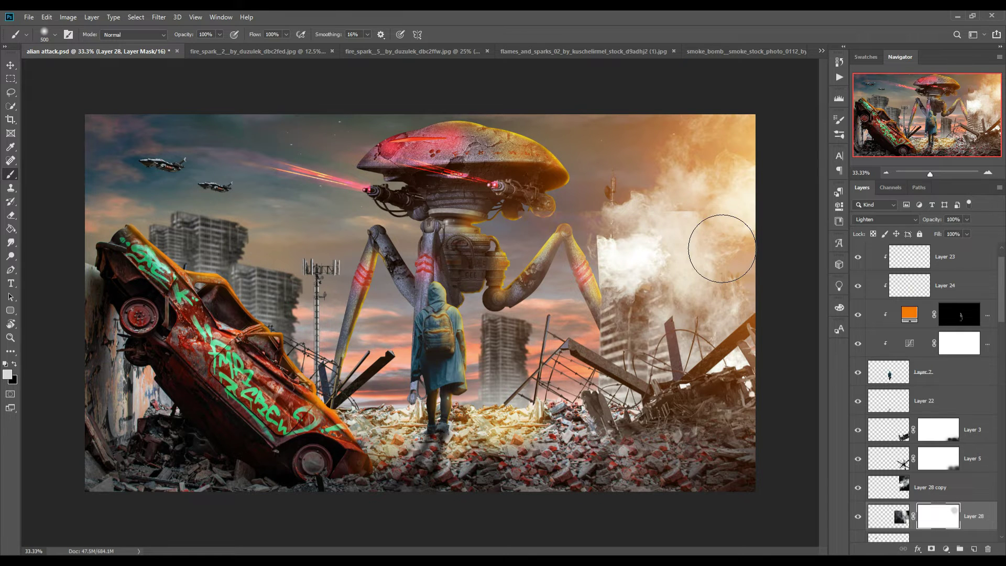
pyautogui.moveTo(690, 248); pyautogui.dragTo(725, 251)
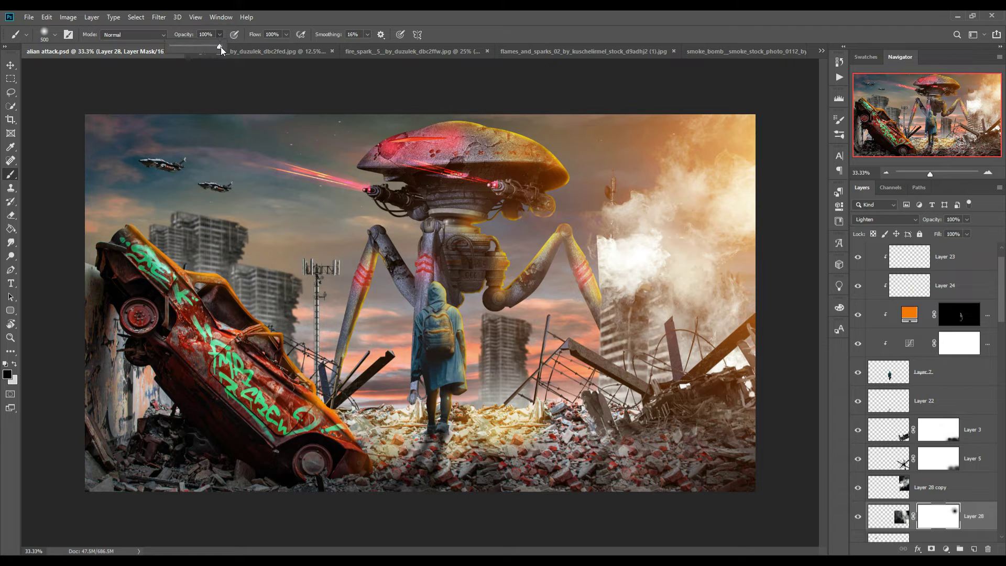
pyautogui.click(677, 264)
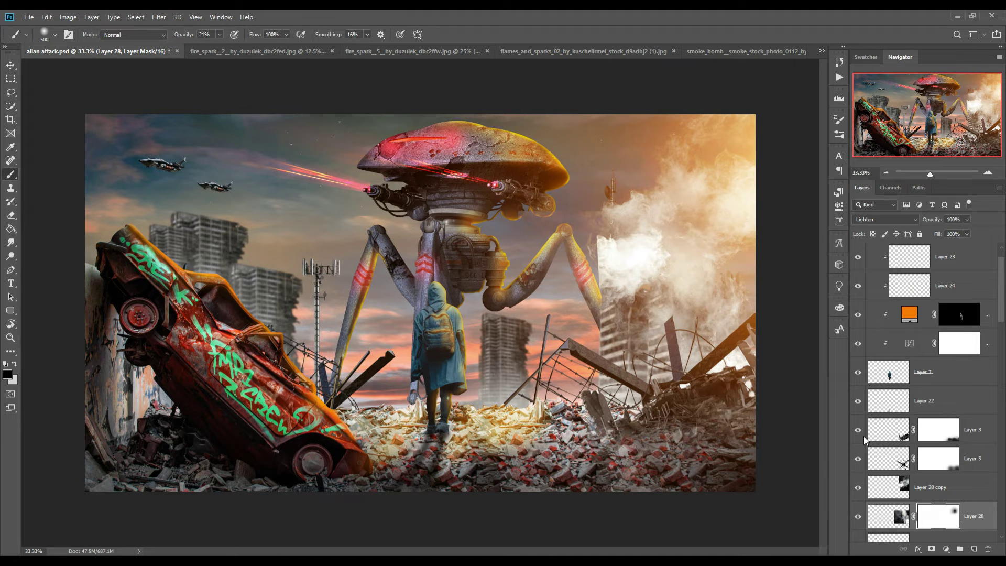
# - Mask the copied smoke layer and soften its edges around the building top
pyautogui.click(944, 491)
pyautogui.click(931, 549)
pyautogui.moveTo(620, 293)
pyautogui.mouseDown()
pyautogui.moveTo(625, 273)
pyautogui.moveTo(642, 321)
pyautogui.mouseUp()
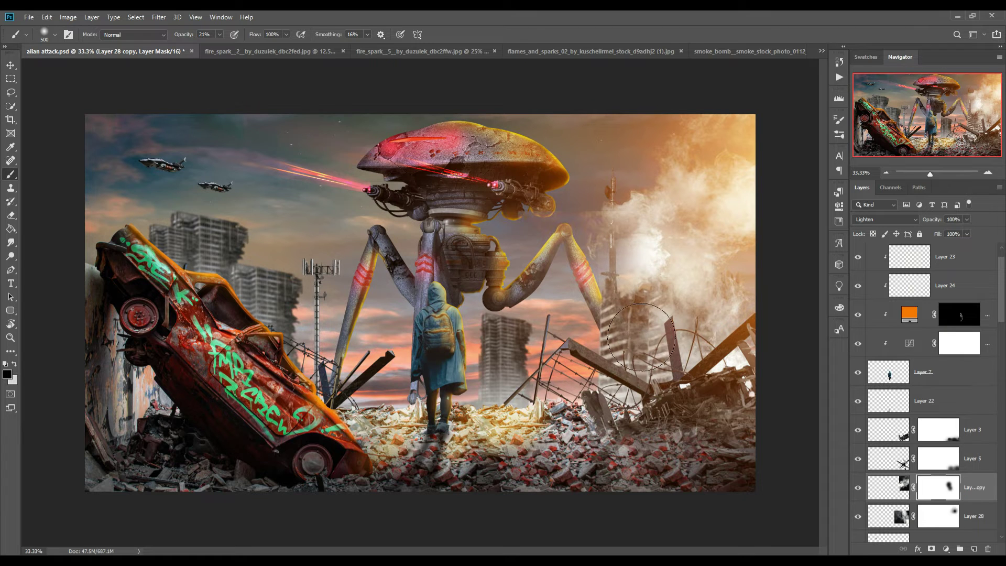
pyautogui.moveTo(671, 342); pyautogui.dragTo(696, 287)
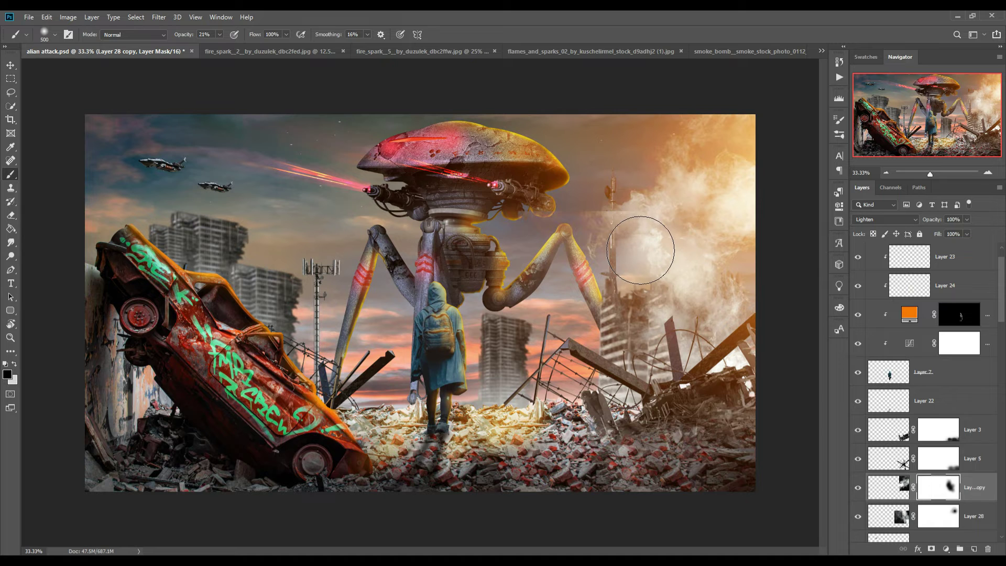
pyautogui.click(935, 510)
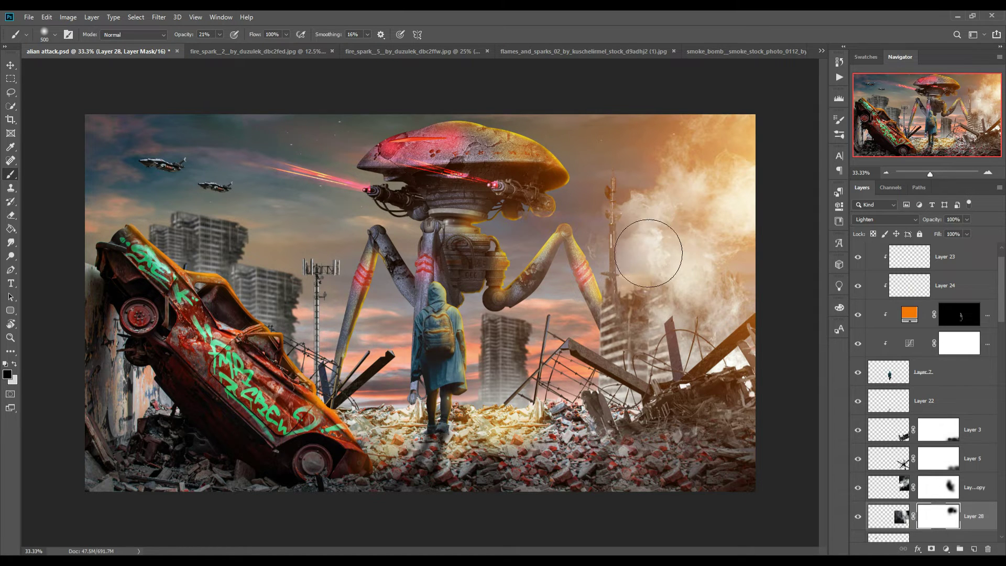
pyautogui.click(11, 64)
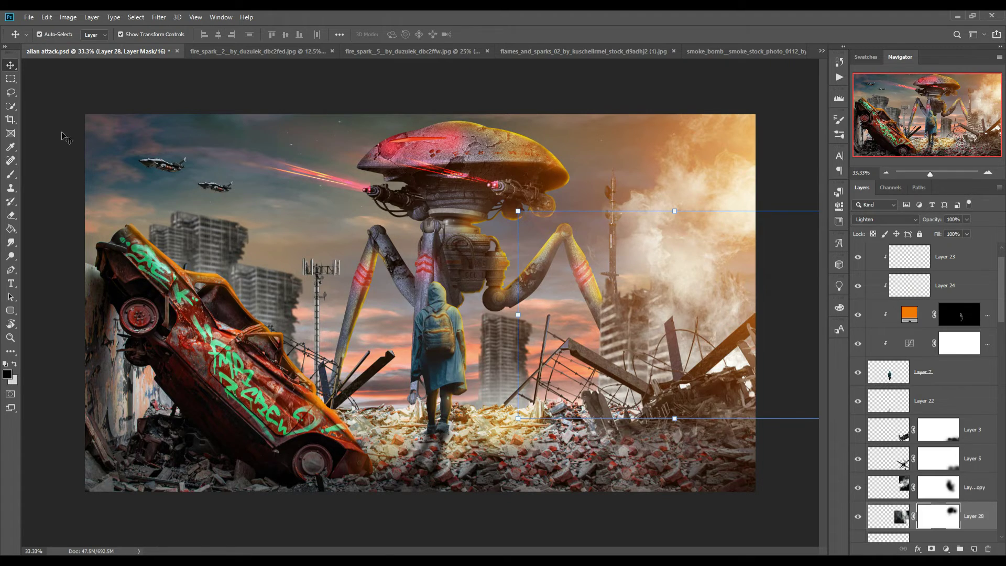
pyautogui.click(744, 50)
# - Place the smoke photo over the upper-left towers, resized and clipped to show only bright smoke
pyautogui.moveTo(744, 51); pyautogui.dragTo(682, 79)
pyautogui.moveTo(786, 262); pyautogui.dragTo(420, 262)
pyautogui.hotkey('ctrl', 't')
pyautogui.moveTo(484, 203); pyautogui.dragTo(467, 276)
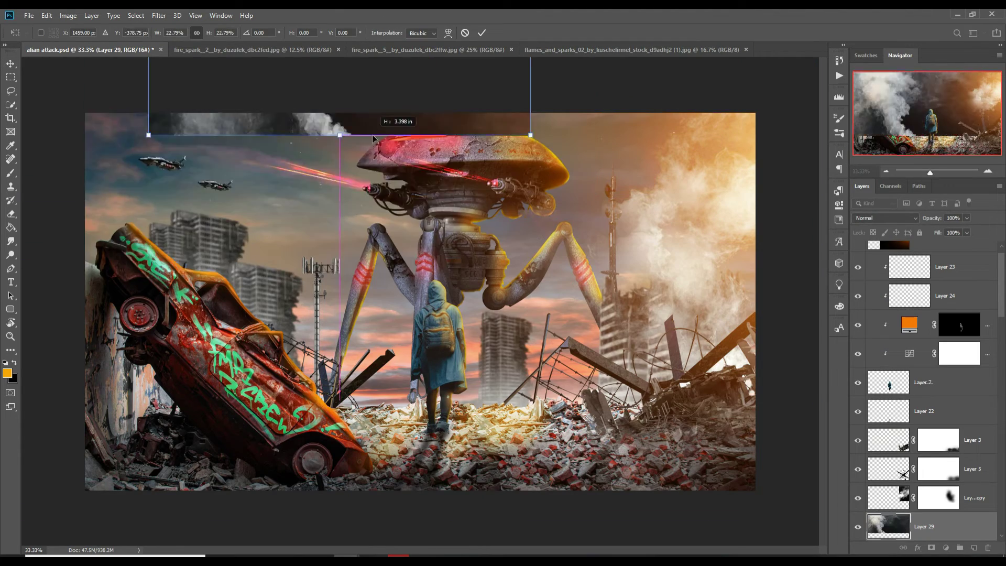
pyautogui.press('Return')
pyautogui.hotkey('shift', 'alt', 'g')
# - Add the fire sparks image in Lighten mode, rotated and positioned over the ground
pyautogui.scroll(-4, 967, 501)
pyautogui.click(967, 501)
pyautogui.keyDown('shift'); pyautogui.click(967, 468); pyautogui.keyUp('shift')
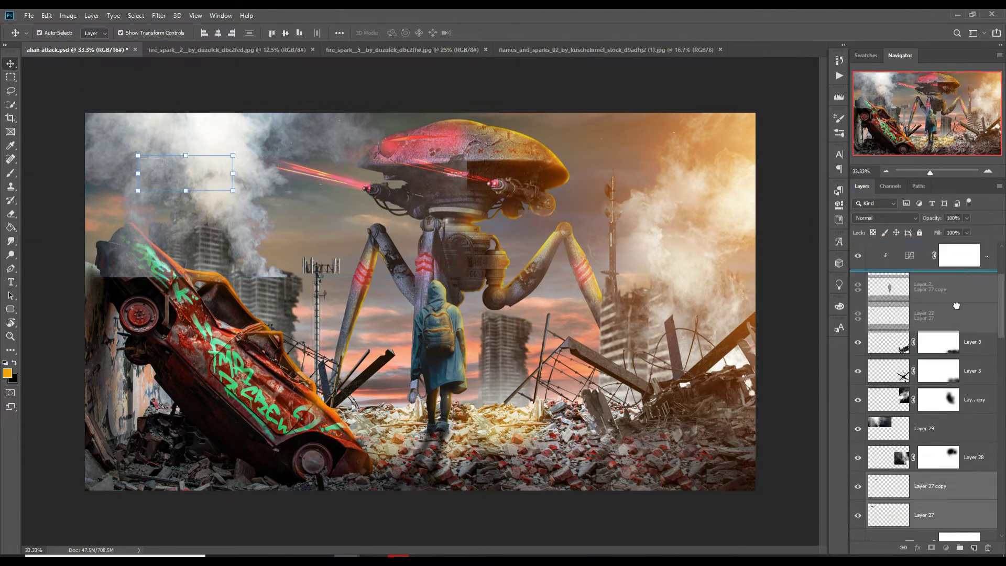
pyautogui.scroll(4, 967, 468)
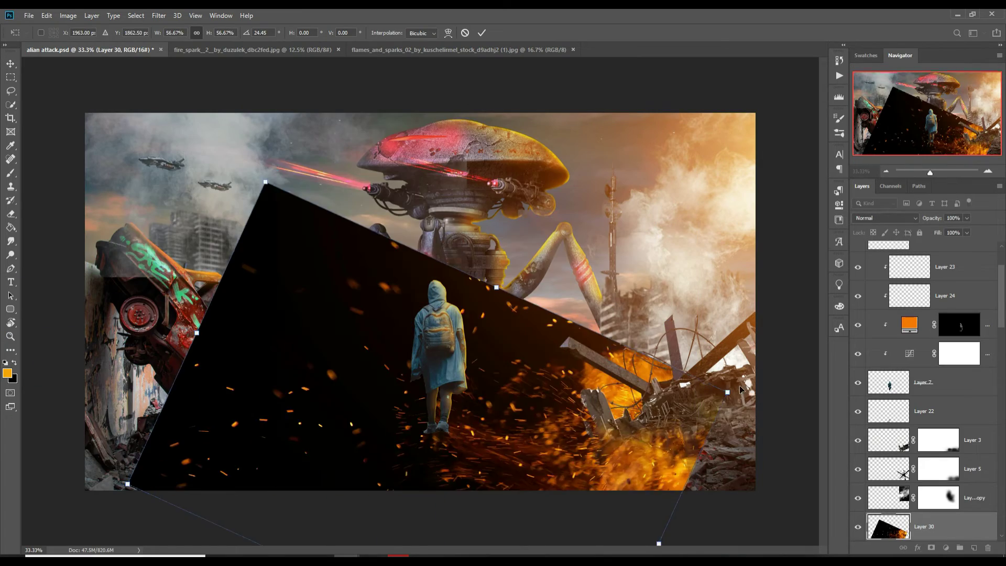
pyautogui.moveTo(974, 478); pyautogui.dragTo(975, 512)
pyautogui.click(886, 218)
pyautogui.click(871, 278)
pyautogui.hotkey('ctrl', 't')
pyautogui.moveTo(602, 325); pyautogui.dragTo(620, 343)
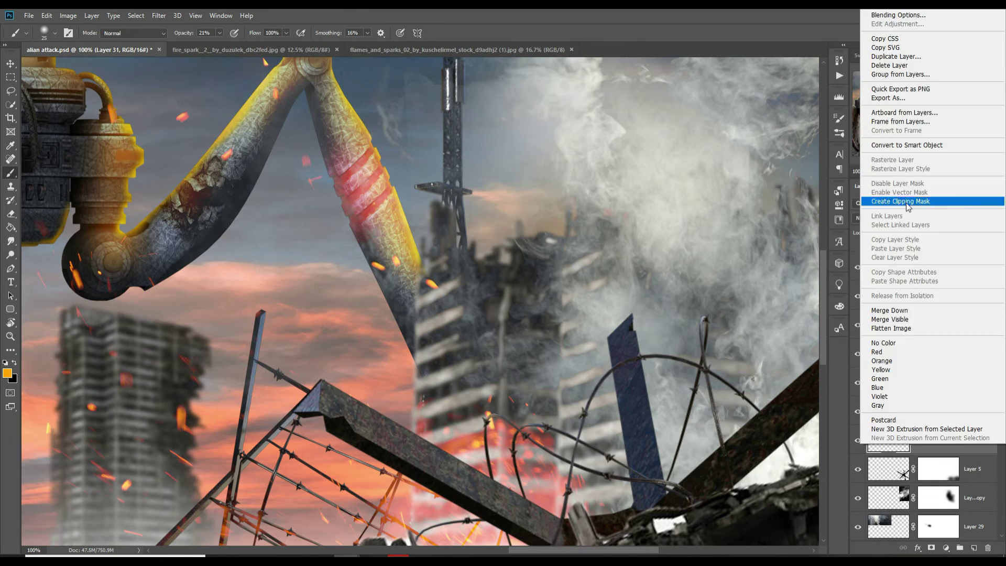
# - On a new clipped layer, paint full-opacity glow along the blue and right beam edges
pyautogui.hotkey('ctrl', 'alt', 'shift', 'n')
pyautogui.hotkey('ctrl', 'alt', 'g')
pyautogui.press('0')
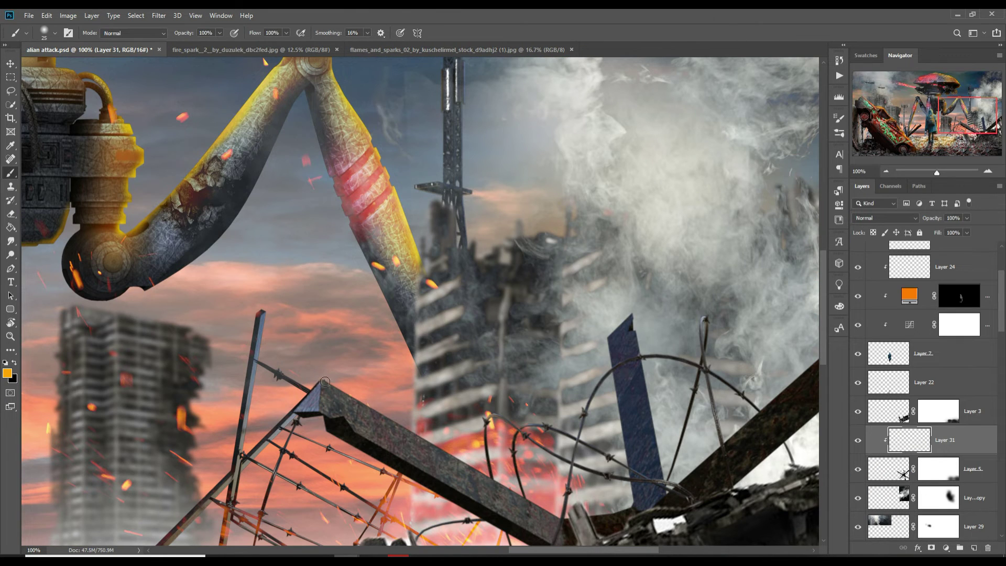
pyautogui.moveTo(348, 392); pyautogui.dragTo(466, 462)
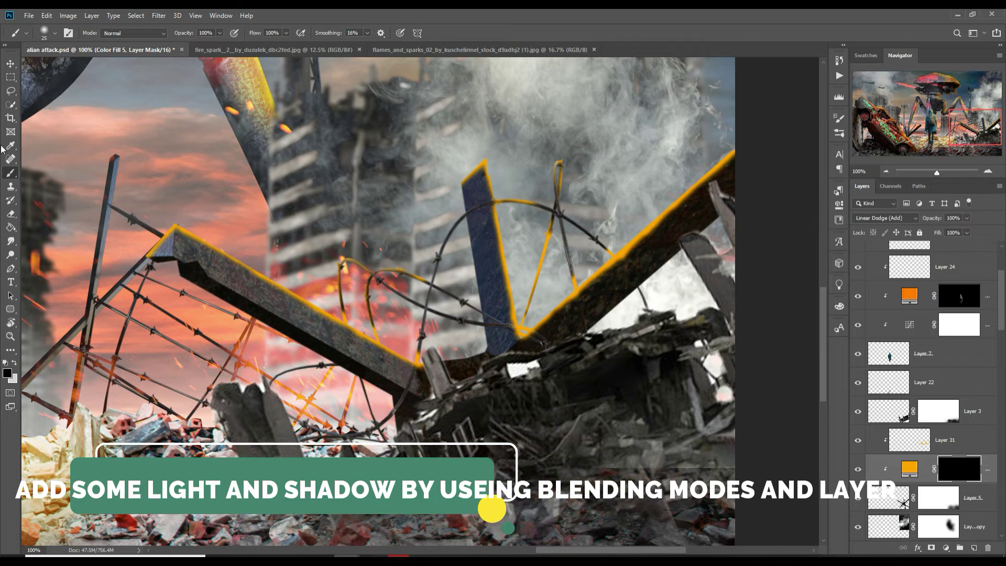
pyautogui.press('x')
pyautogui.press(']')
pyautogui.press(']')
pyautogui.press(']')
pyautogui.moveTo(175, 237); pyautogui.dragTo(424, 373)
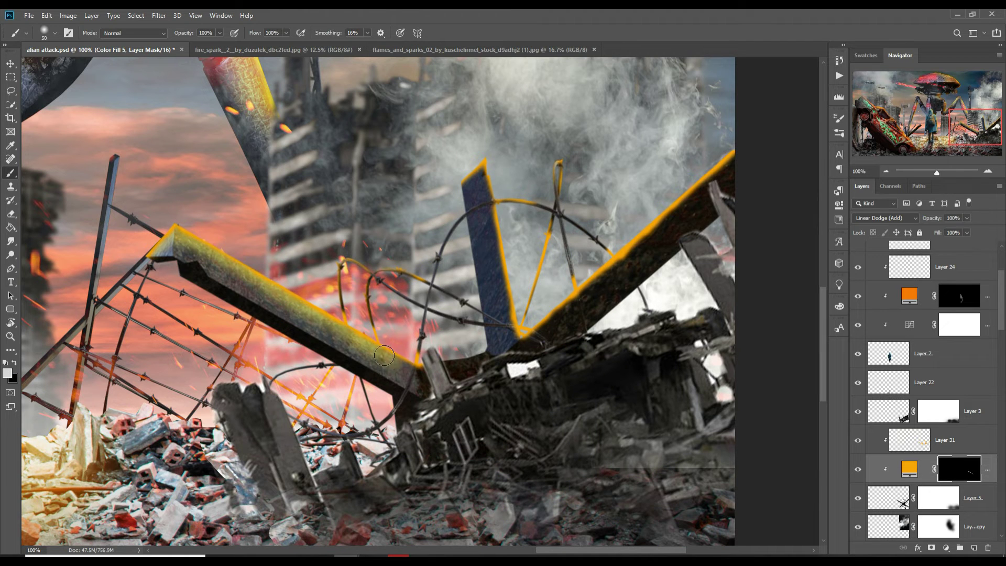
pyautogui.moveTo(472, 171); pyautogui.dragTo(524, 338)
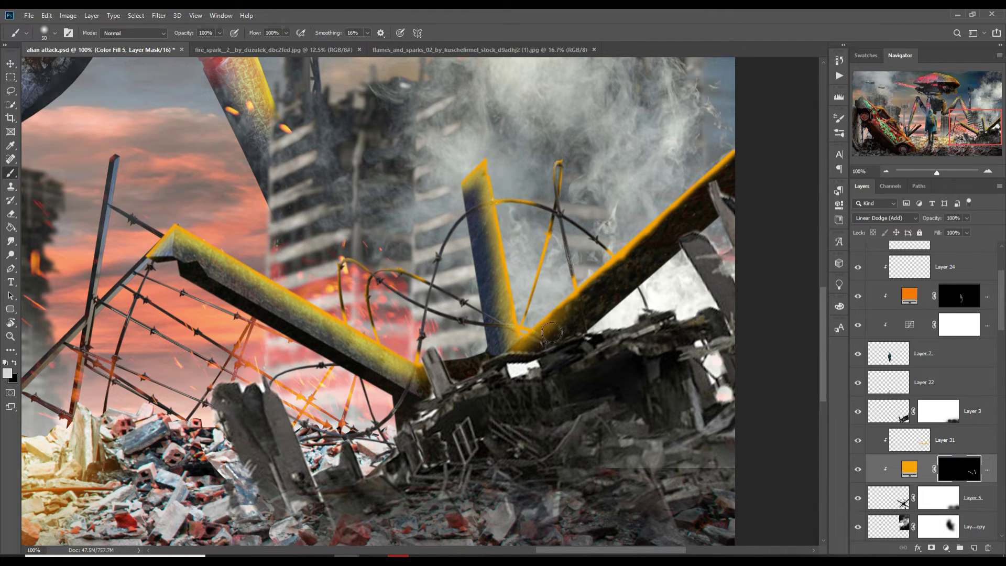
pyautogui.moveTo(474, 173); pyautogui.dragTo(670, 233)
pyautogui.moveTo(708, 236); pyautogui.dragTo(558, 266)
pyautogui.moveTo(84, 400); pyautogui.dragTo(713, 255)
pyautogui.moveTo(524, 262); pyautogui.dragTo(650, 309)
# - Paint a warm glow along the dark beam on a new layer clipped to it
pyautogui.press('v')
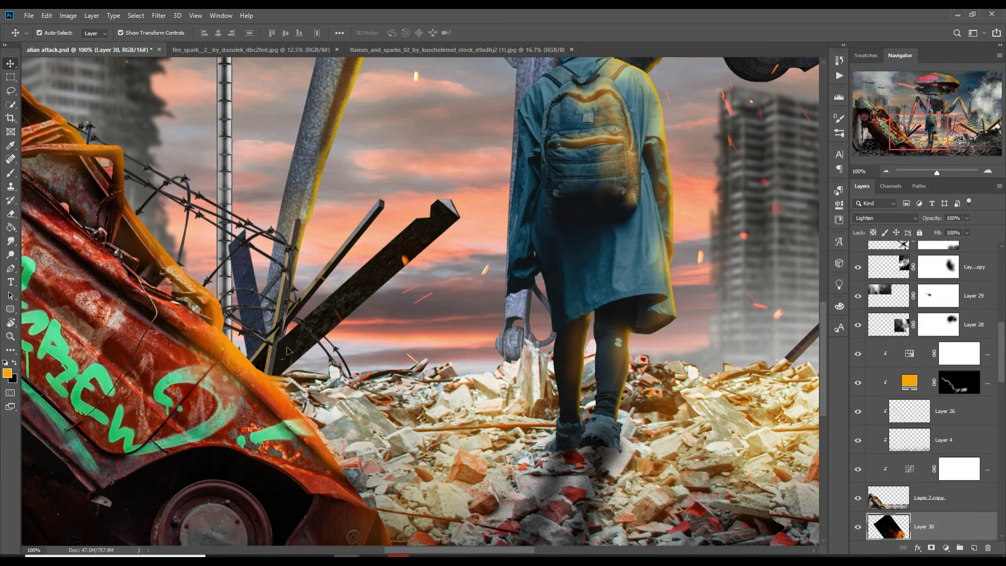
pyautogui.click(951, 451)
pyautogui.hotkey('ctrl', 'shift', 'alt', 'n')
pyautogui.hotkey('ctrl', 'alt', 'g')
pyautogui.press('b')
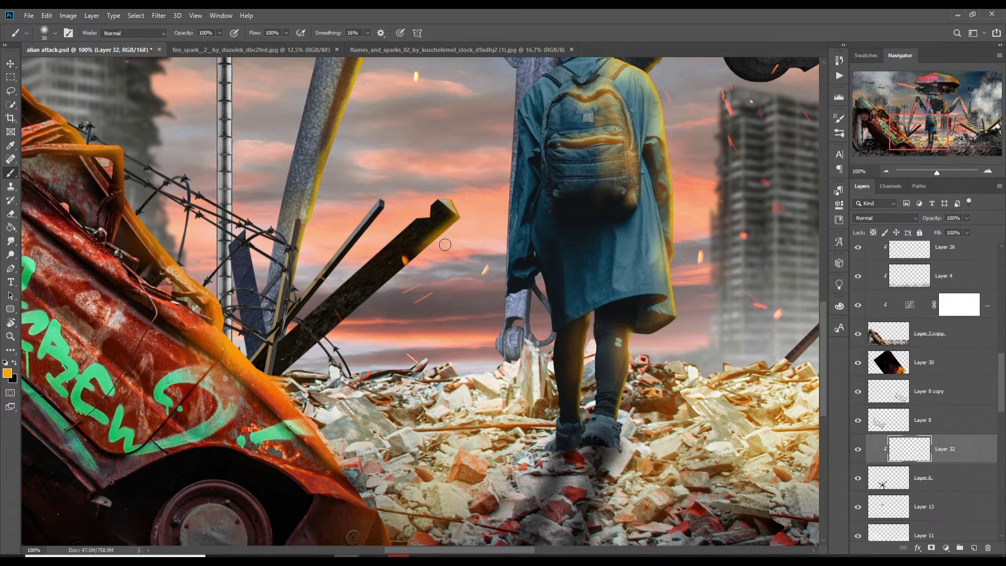
pyautogui.moveTo(445, 245); pyautogui.dragTo(356, 331)
# - Paint an orange glow along the rubble's top edge on its own clipped layer
pyautogui.moveTo(472, 223); pyautogui.dragTo(330, 97)
pyautogui.hotkey('alt', ']')
pyautogui.hotkey('alt', ']')
pyautogui.hotkey('alt', ']')
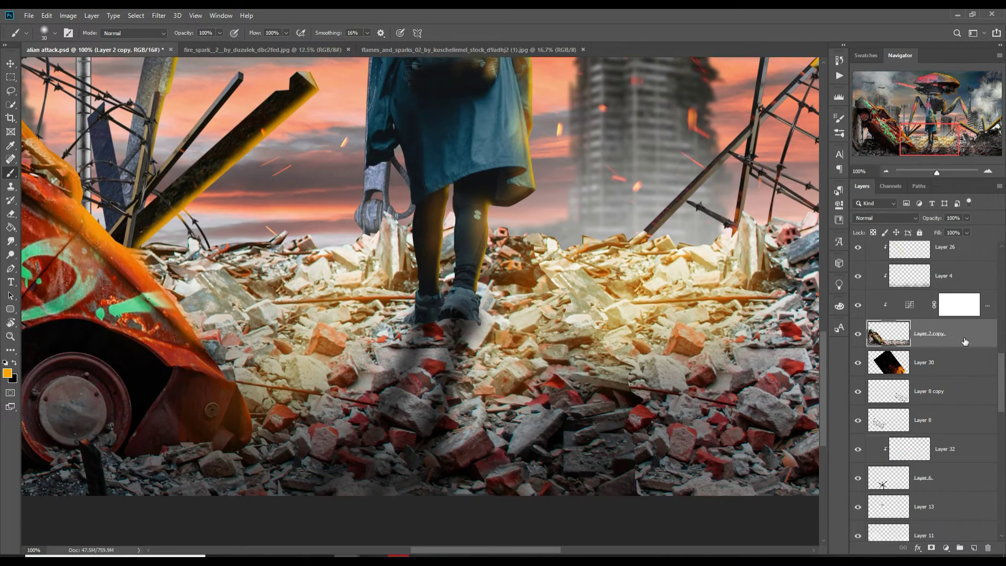
pyautogui.hotkey('ctrl', 'shift', 'alt', 'n')
pyautogui.hotkey('ctrl', 'alt', 'g')
pyautogui.moveTo(502, 234); pyautogui.dragTo(682, 254)
pyautogui.moveTo(744, 238); pyautogui.dragTo(587, 252)
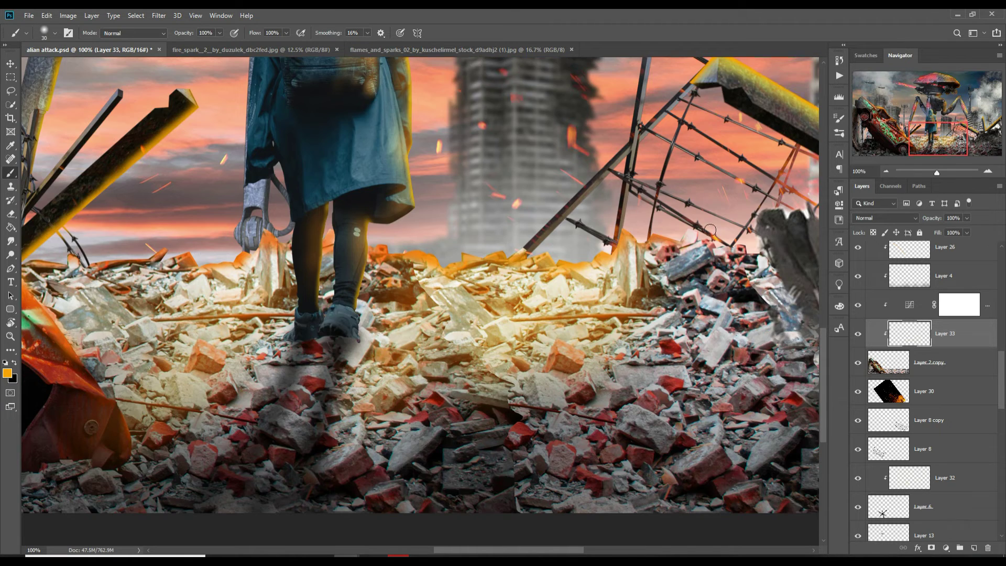
pyautogui.moveTo(257, 167); pyautogui.dragTo(403, 187)
pyautogui.press(']')
pyautogui.press(']')
pyautogui.press(']')
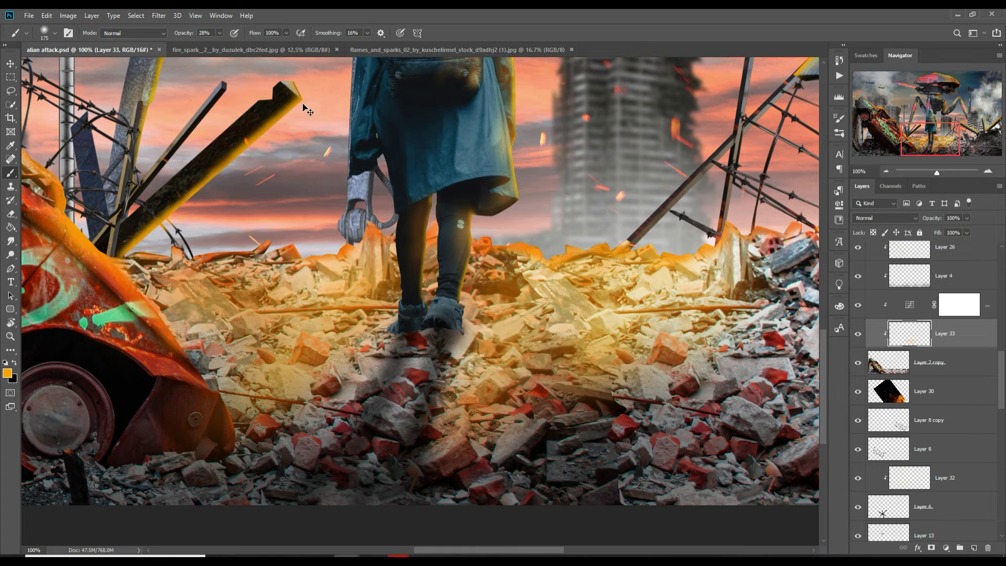
pyautogui.hotkey('ctrl', '0')
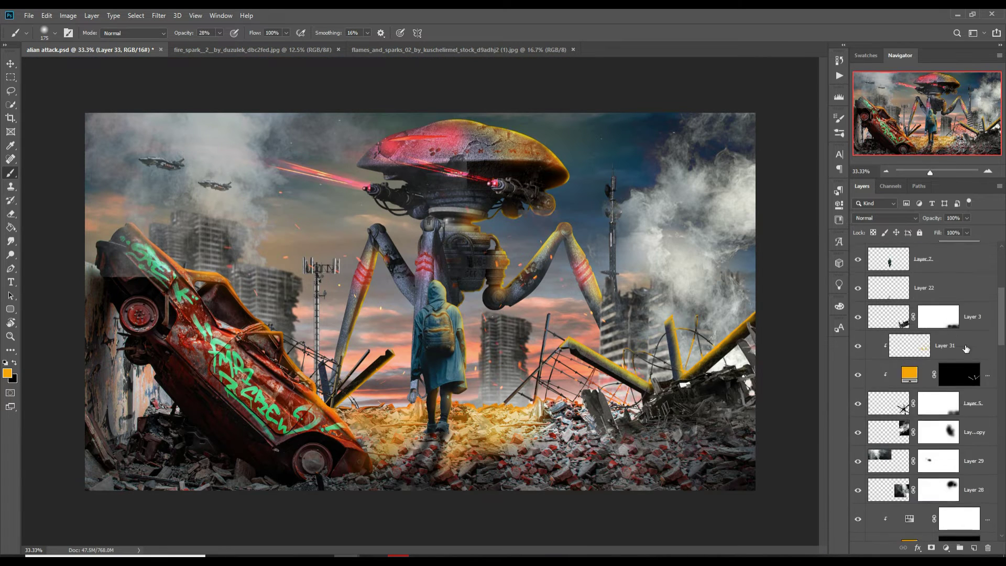
# - Paint a soft white glow over the ground with a 500px brush on a new layer
pyautogui.hotkey('alt', '[')
pyautogui.hotkey('alt', '[')
pyautogui.hotkey('ctrl', 'shift', 'alt', 'n')
pyautogui.click(14, 363)
pyautogui.press(']')
pyautogui.press(']')
pyautogui.press(']')
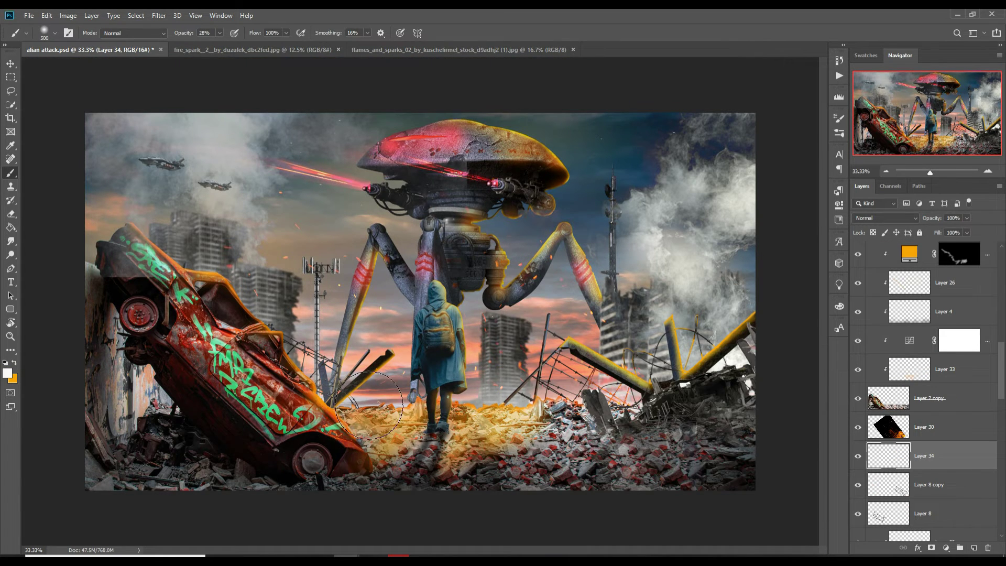
pyautogui.moveTo(425, 409)
pyautogui.mouseDown()
pyautogui.moveTo(587, 367)
pyautogui.moveTo(660, 398)
pyautogui.mouseUp()
pyautogui.press('v')
# - Create a 50% grey Overlay layer and ready the Dodge tool on the hooded figure
pyautogui.hotkey('ctrl', 'shift', 'n')
pyautogui.press('Return')
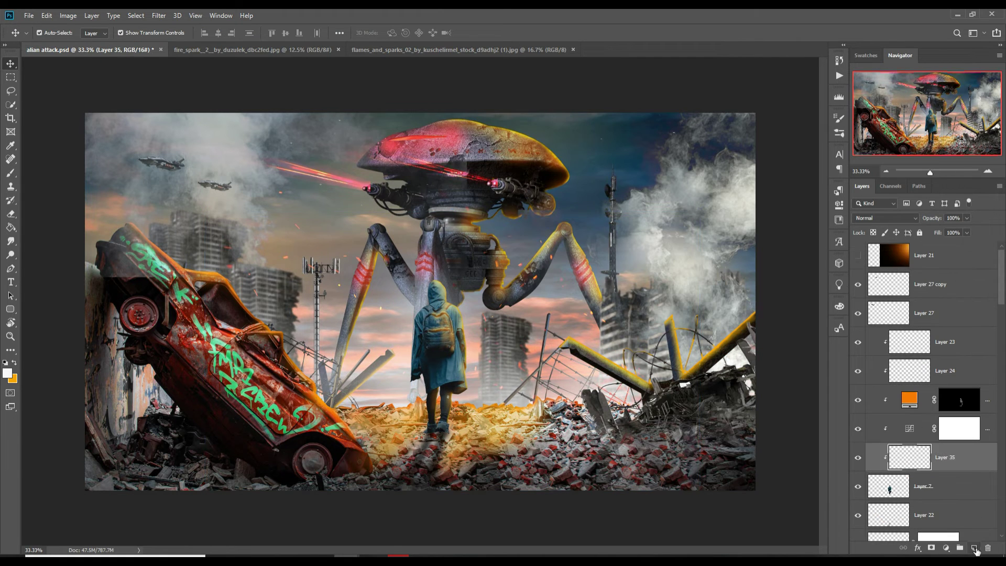
pyautogui.click(11, 257)
pyautogui.hotkey('ctrl', '1')
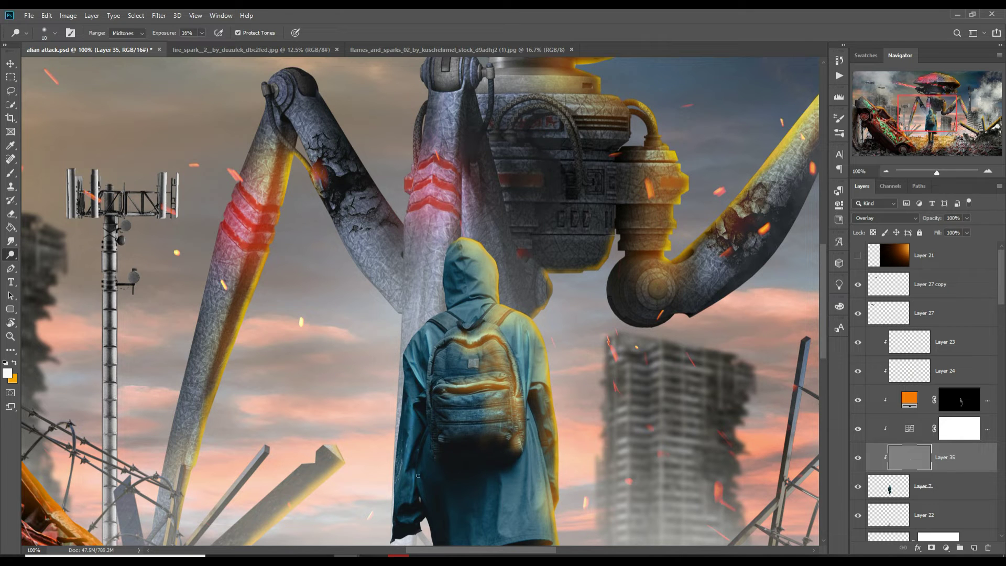
pyautogui.scroll(-5, 538, 457)
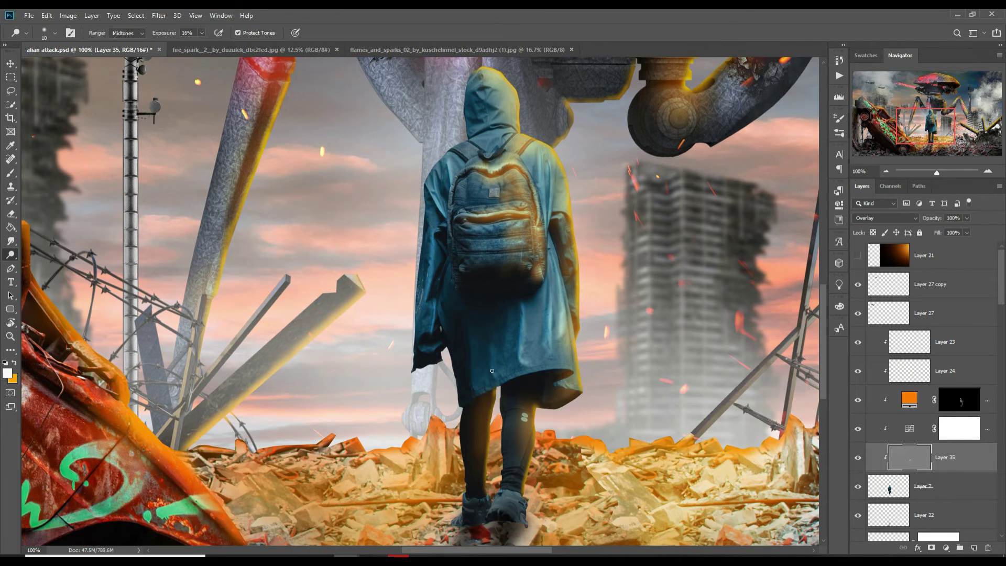
pyautogui.hscroll(-3, 419, 302)
pyautogui.hotkey('ctrl', '-')
# - Add a clipped shading layer for the car and set black as the brush colour
pyautogui.scroll(-5, 913, 295)
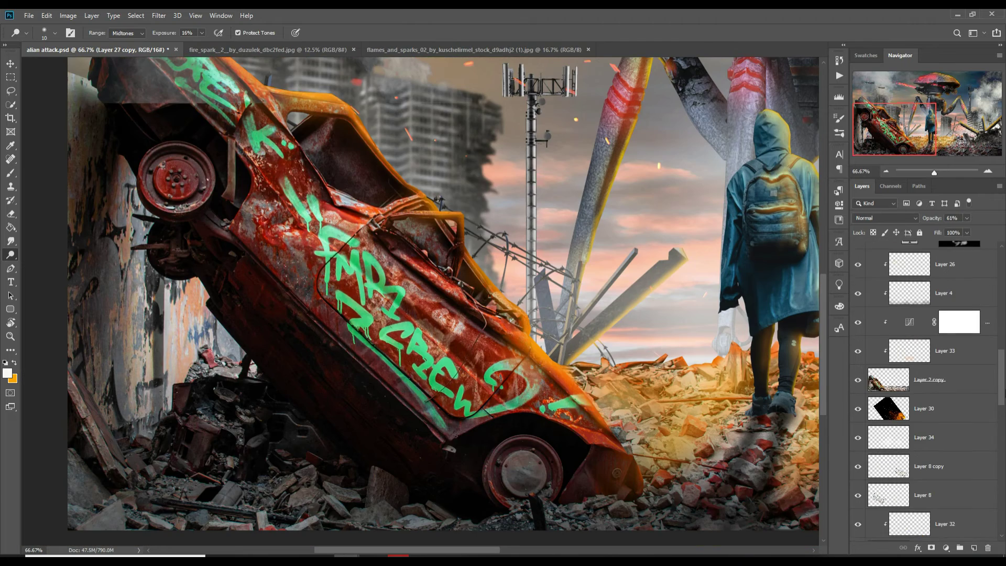
pyautogui.click(929, 377)
pyautogui.click(974, 547)
pyautogui.hotkey('ctrl', 'alt', 'g')
pyautogui.click(7, 373)
pyautogui.press('Return')
pyautogui.press('b')
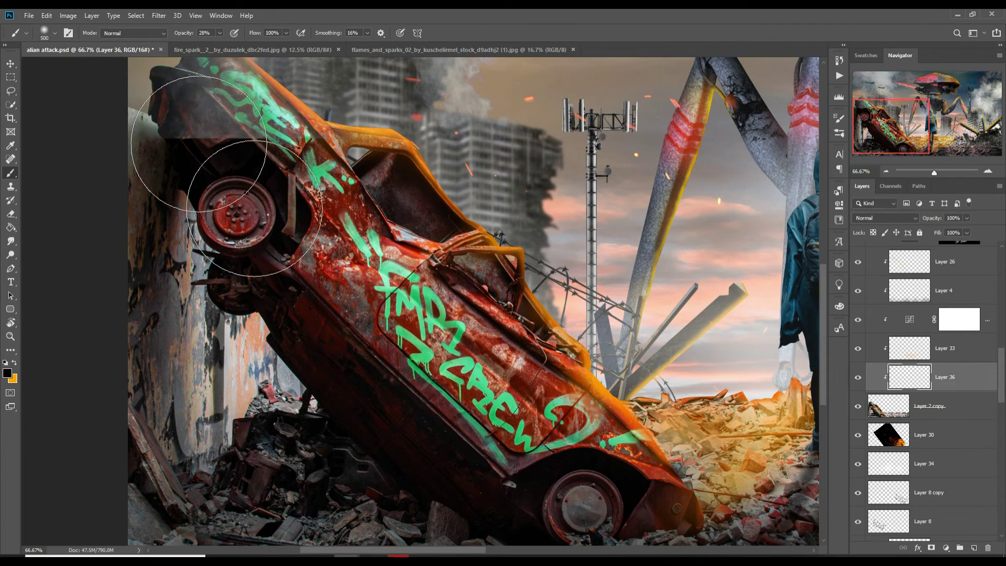
# - Return to the car shading layer and lower the brush opacity to 11%
pyautogui.scroll(3, 927, 454)
pyautogui.scroll(3, 927, 454)
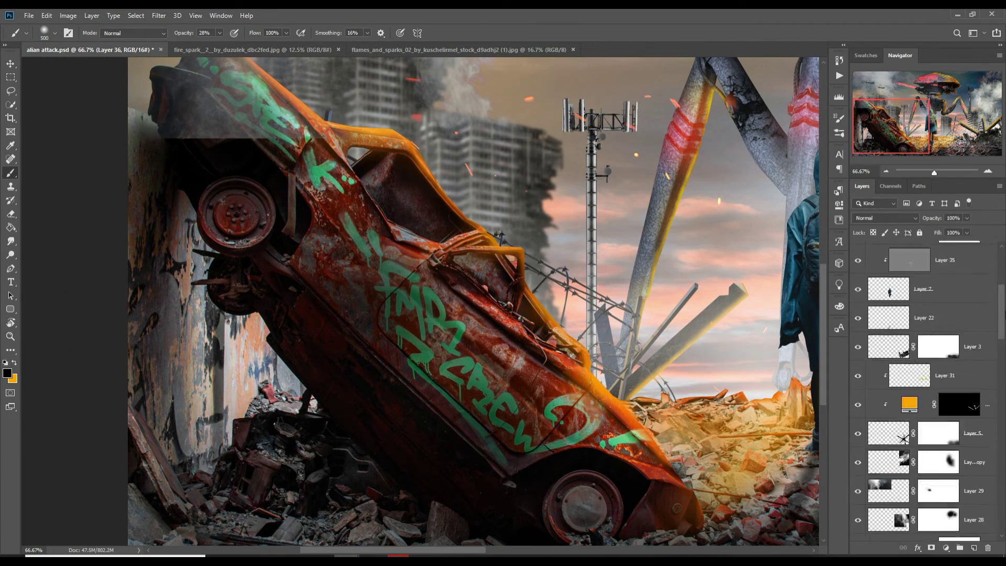
pyautogui.scroll(3, 927, 454)
pyautogui.click(938, 468)
pyautogui.press('0')
pyautogui.hotkey('ctrl', '0')
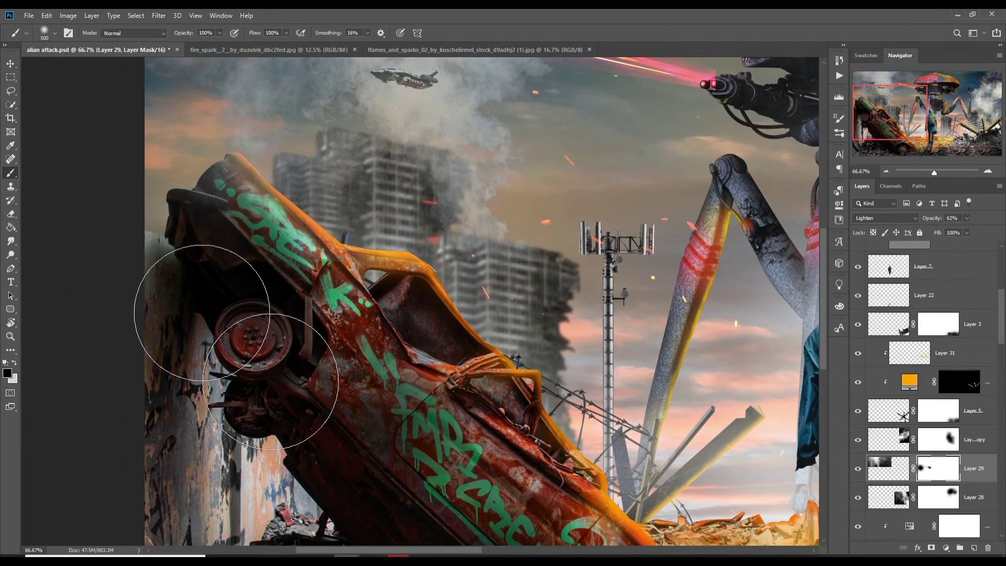
pyautogui.hotkey('ctrl', 'z')
pyautogui.press('1')
pyautogui.press('1')
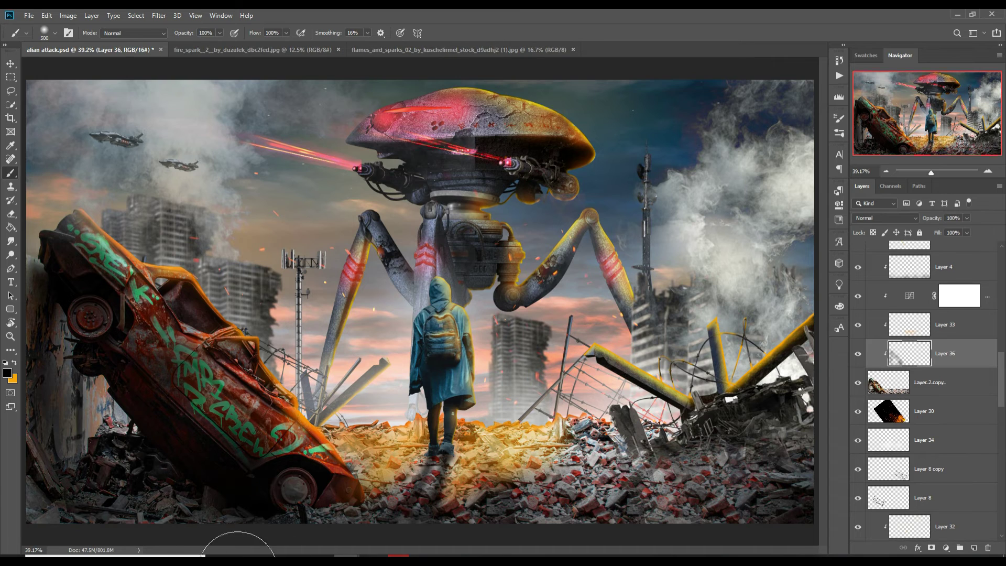
# - Create Layer 37 blended in Overlay mode and switch to the Dodge tool
pyautogui.press('v')
pyautogui.hotkey('ctrl', 'v')
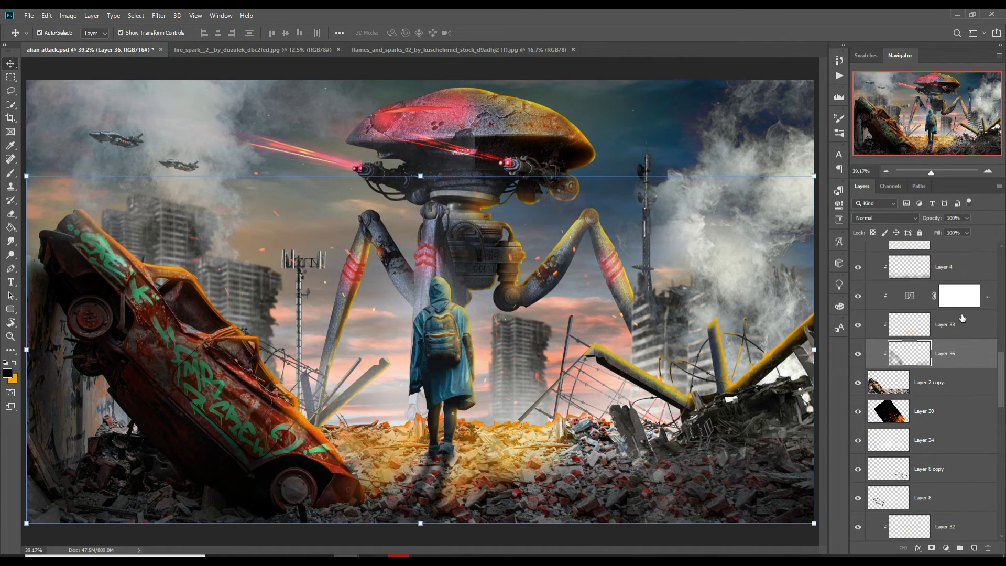
pyautogui.click(885, 218)
pyautogui.click(862, 345)
pyautogui.press('o')
pyautogui.scroll(5, 373, 263)
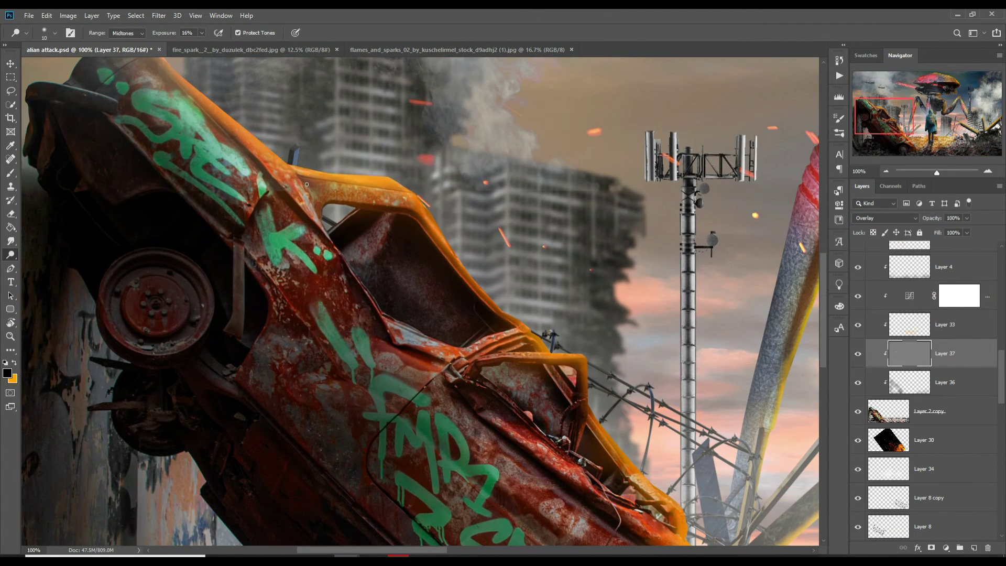
# - Dodge highlights across the car's body and lower edge
pyautogui.moveTo(409, 204); pyautogui.dragTo(629, 461)
pyautogui.moveTo(157, 84); pyautogui.dragTo(367, 335)
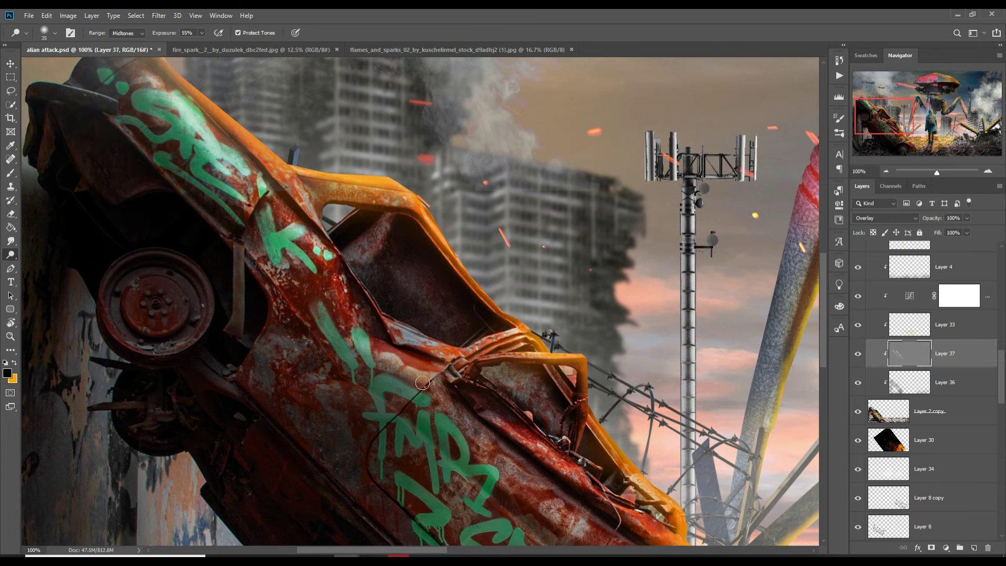
pyautogui.scroll(-5, 374, 265)
pyautogui.hscroll(2, 374, 265)
pyautogui.moveTo(377, 269); pyautogui.dragTo(676, 399)
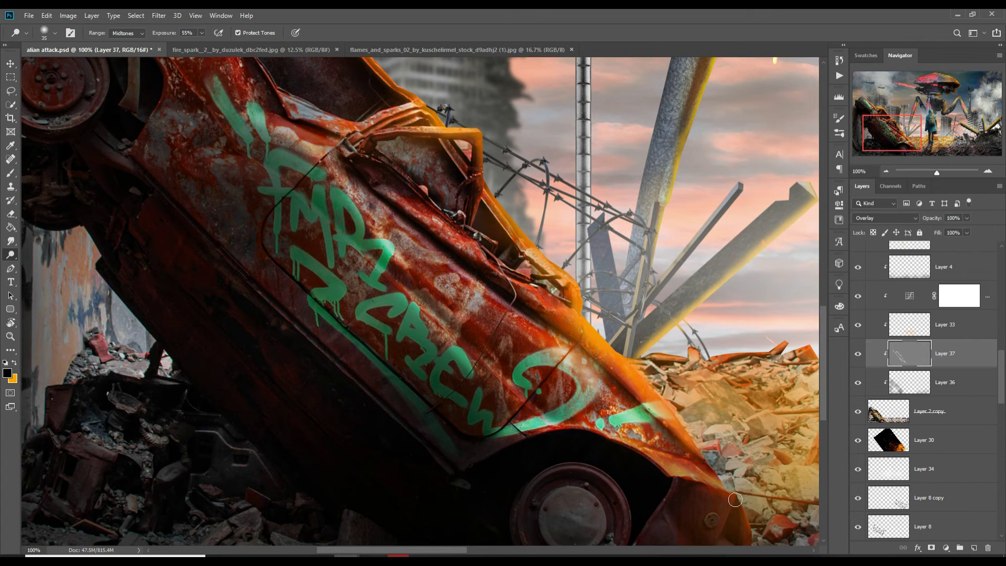
pyautogui.press('[')
pyautogui.press('[')
pyautogui.press('[')
pyautogui.scroll(-3, 481, 325)
pyautogui.hscroll(1, 481, 325)
pyautogui.scroll(-5, 527, 347)
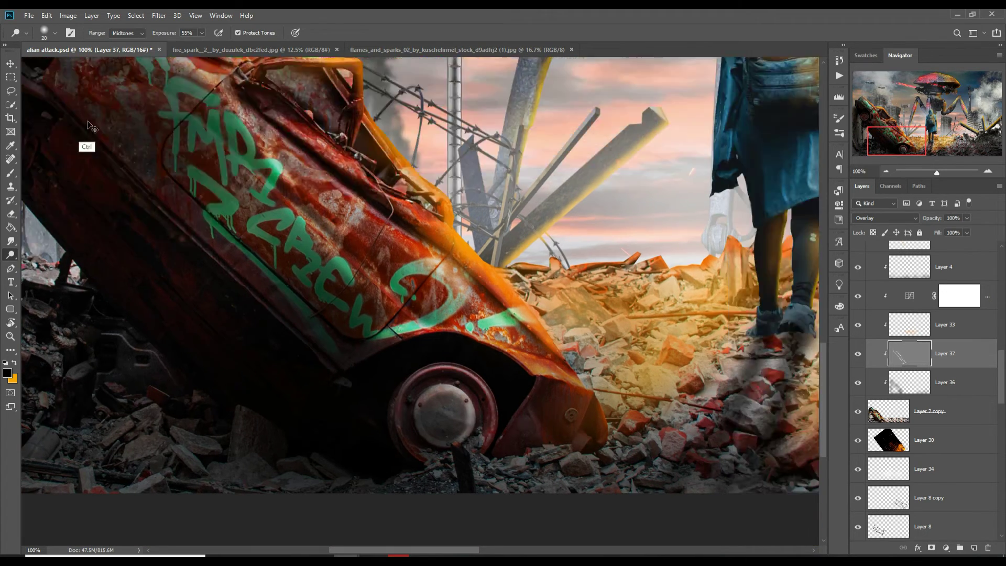
pyautogui.press('m')
pyautogui.scroll(3, 933, 393)
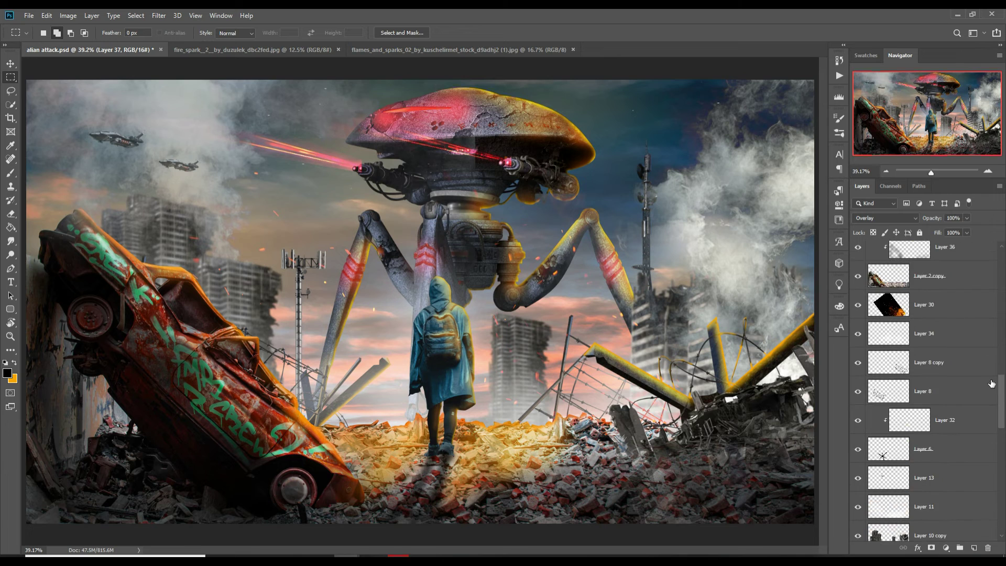
pyautogui.scroll(3, 933, 393)
pyautogui.scroll(3, 933, 393)
pyautogui.click(939, 336)
# - Hide parts of Layer 29 over the tripod's body by painting on its mask
pyautogui.press('b')
pyautogui.moveTo(490, 215); pyautogui.dragTo(545, 204)
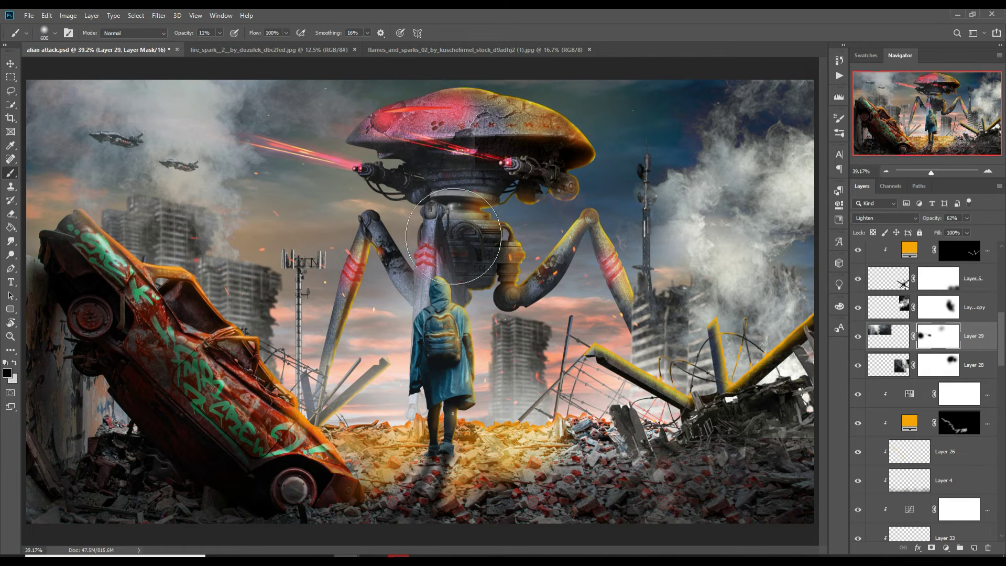
pyautogui.press('v')
pyautogui.scroll(-3, 933, 394)
pyautogui.scroll(-3, 933, 393)
pyautogui.scroll(-3, 933, 393)
# - On Layer 38, paint orange-yellow glow along the tripod's underside and left leg edge
pyautogui.click(943, 439)
pyautogui.press('b')
pyautogui.hotkey('ctrl', '+')
pyautogui.hotkey('ctrl', '+')
pyautogui.press('[')
pyautogui.press('[')
pyautogui.press('[')
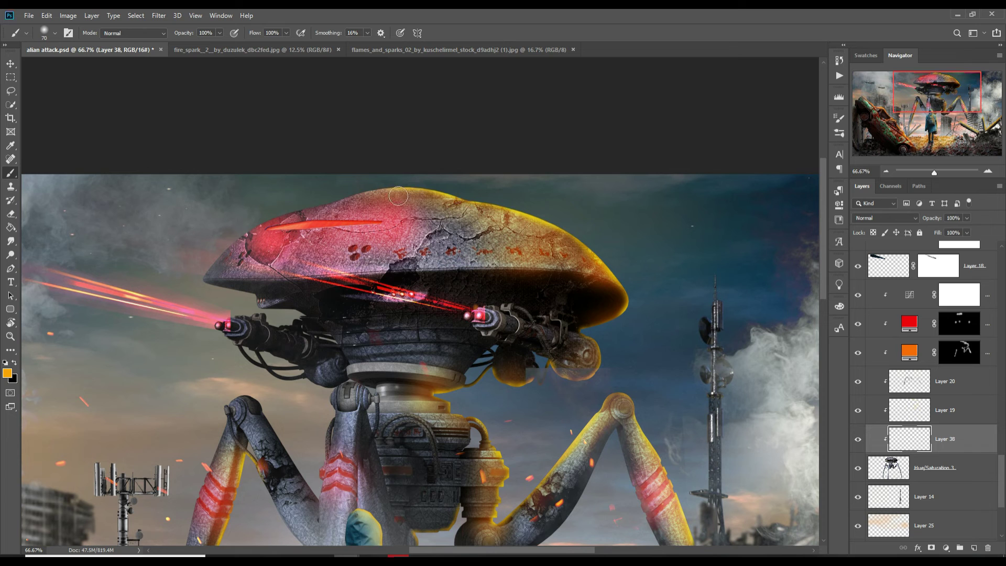
pyautogui.moveTo(598, 330)
pyautogui.mouseDown()
pyautogui.moveTo(514, 453)
pyautogui.moveTo(655, 422)
pyautogui.moveTo(593, 304)
pyautogui.mouseUp()
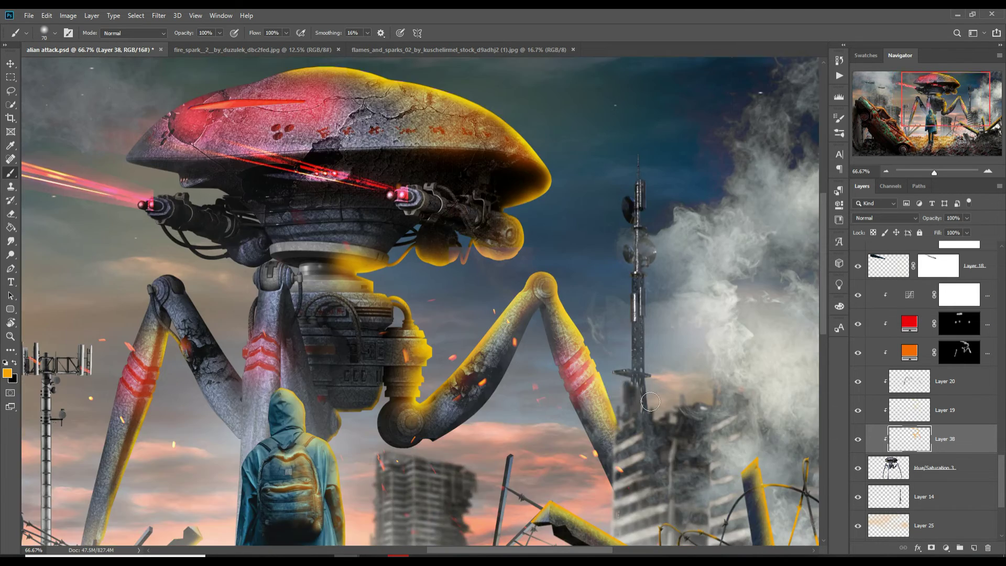
pyautogui.moveTo(178, 350)
pyautogui.mouseDown()
pyautogui.moveTo(134, 484)
pyautogui.moveTo(215, 391)
pyautogui.mouseUp()
pyautogui.moveTo(214, 391); pyautogui.dragTo(214, 444)
pyautogui.hotkey('ctrl', '0')
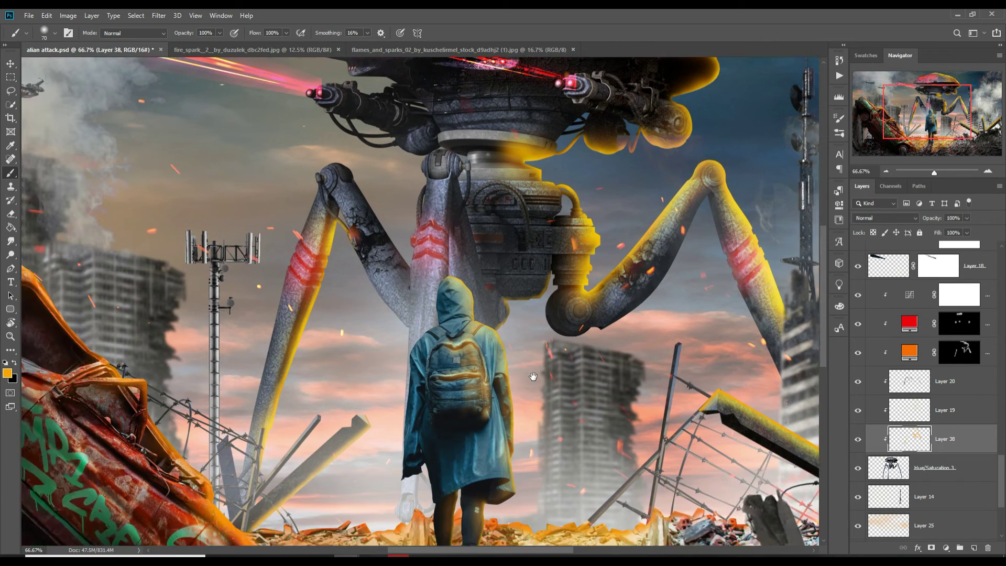
# - Add a new empty layer and set the foreground colour to red
pyautogui.hotkey('ctrl', 'shift', 'alt', 'n')
pyautogui.press('i')
pyautogui.press('x')
pyautogui.click(7, 373)
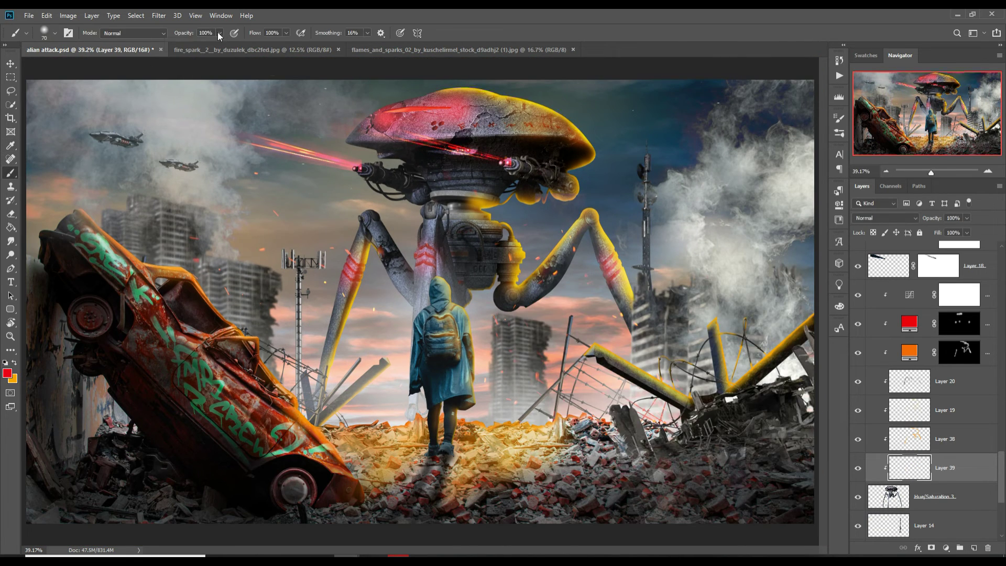
pyautogui.click(858, 256)
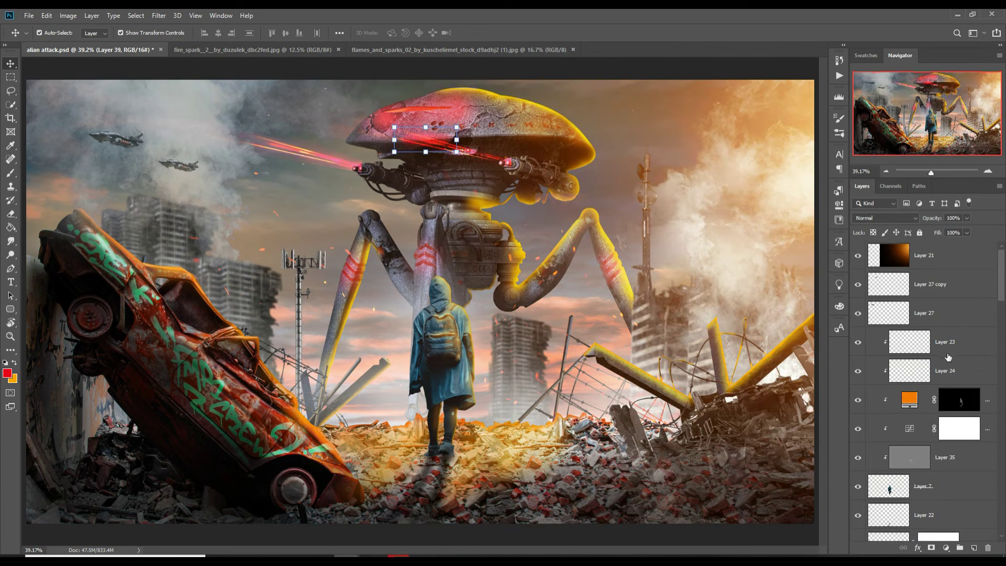
# - Stamp all visible layers into Layer 40, convert it to a smart object, and open Camera Raw Filter
pyautogui.click(965, 257)
pyautogui.hotkey('ctrl', 'shift', 'alt', 'e')
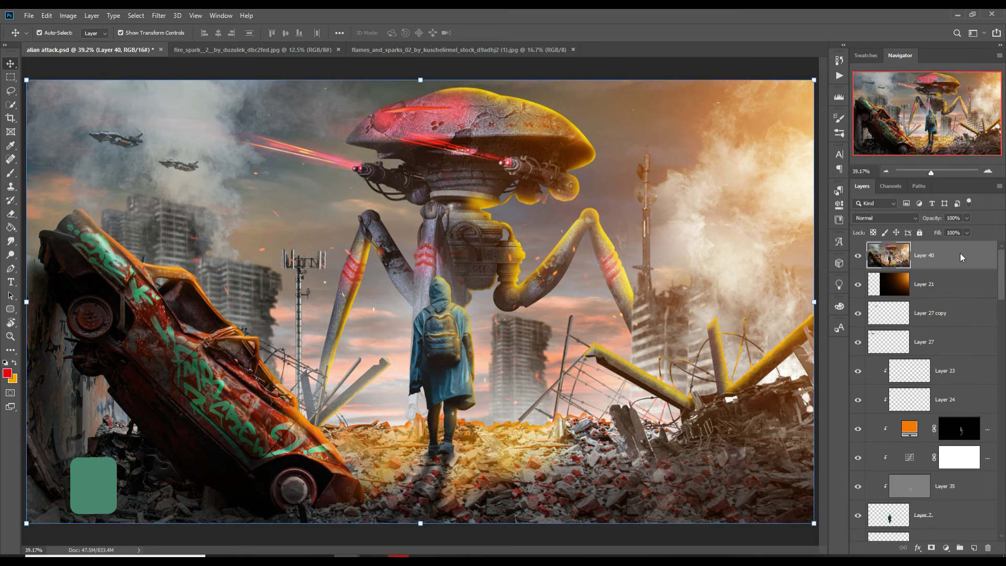
pyautogui.rightClick(960, 255)
pyautogui.click(893, 255)
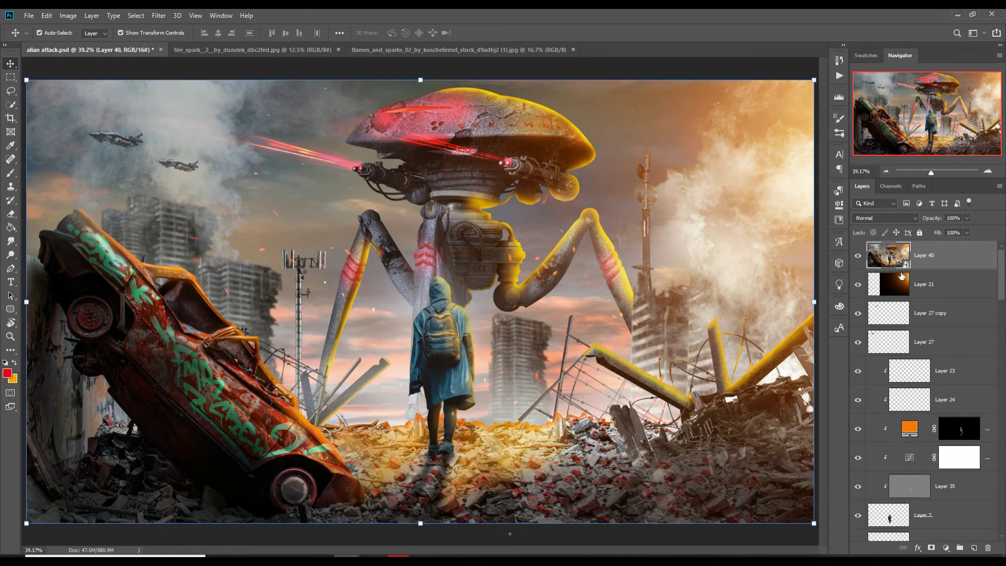
pyautogui.click(158, 15)
pyautogui.click(171, 78)
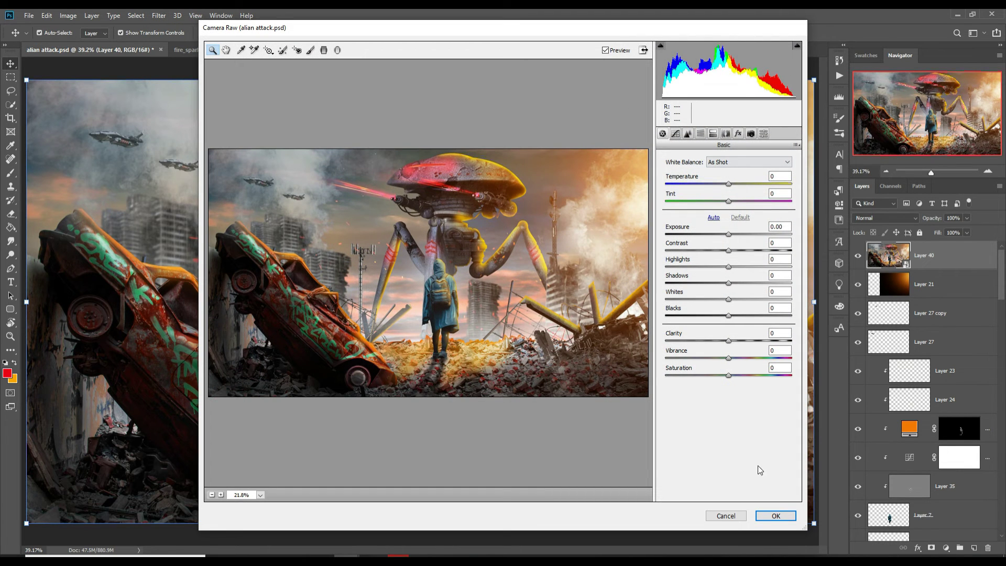
# - Reopen Camera Raw, then darken the Shadows to -19 and deepen the Blacks
pyautogui.click(720, 518)
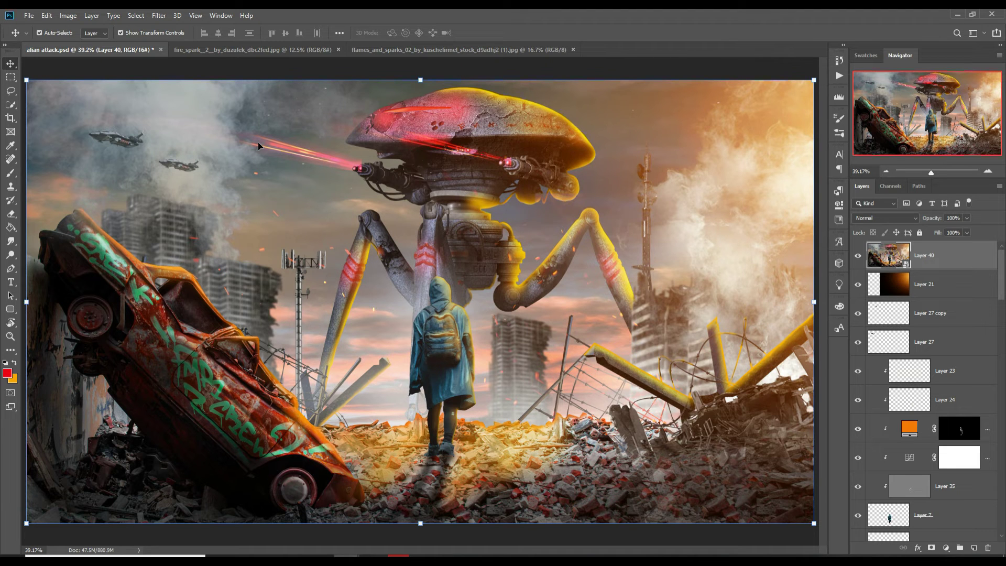
pyautogui.click(159, 15)
pyautogui.click(183, 79)
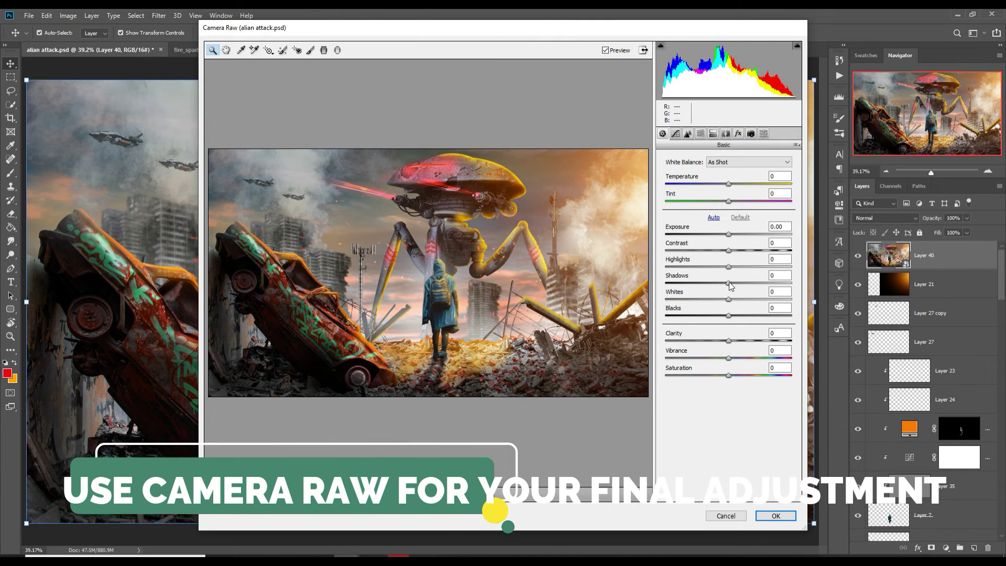
pyautogui.moveTo(728, 284)
pyautogui.mouseDown()
pyautogui.moveTo(680, 285)
pyautogui.moveTo(718, 286)
pyautogui.moveTo(738, 267)
pyautogui.mouseUp()
pyautogui.moveTo(728, 316); pyautogui.dragTo(724, 318)
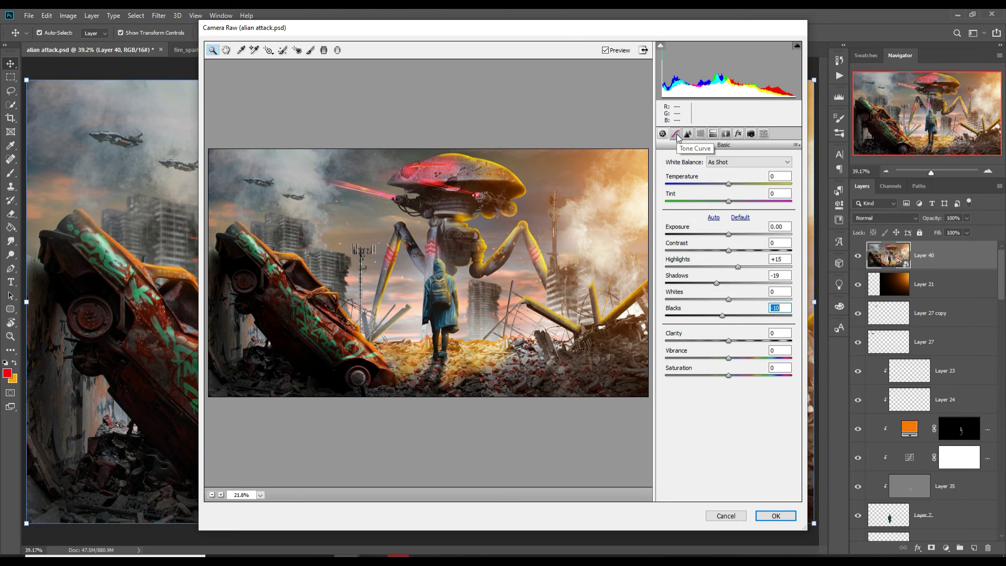
# - Shift the Blues hue -43 and Aquas +15, and brighten highlights and lights on the tone curve
pyautogui.click(700, 133)
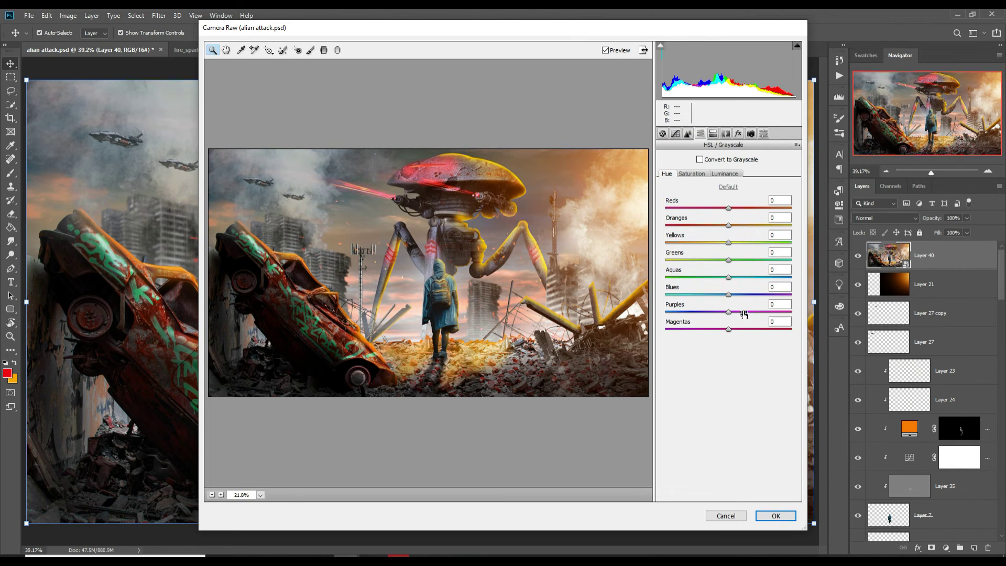
pyautogui.moveTo(728, 294)
pyautogui.mouseDown()
pyautogui.moveTo(744, 295)
pyautogui.moveTo(704, 295)
pyautogui.moveTo(744, 295)
pyautogui.moveTo(704, 297)
pyautogui.mouseUp()
pyautogui.moveTo(729, 277); pyautogui.dragTo(739, 278)
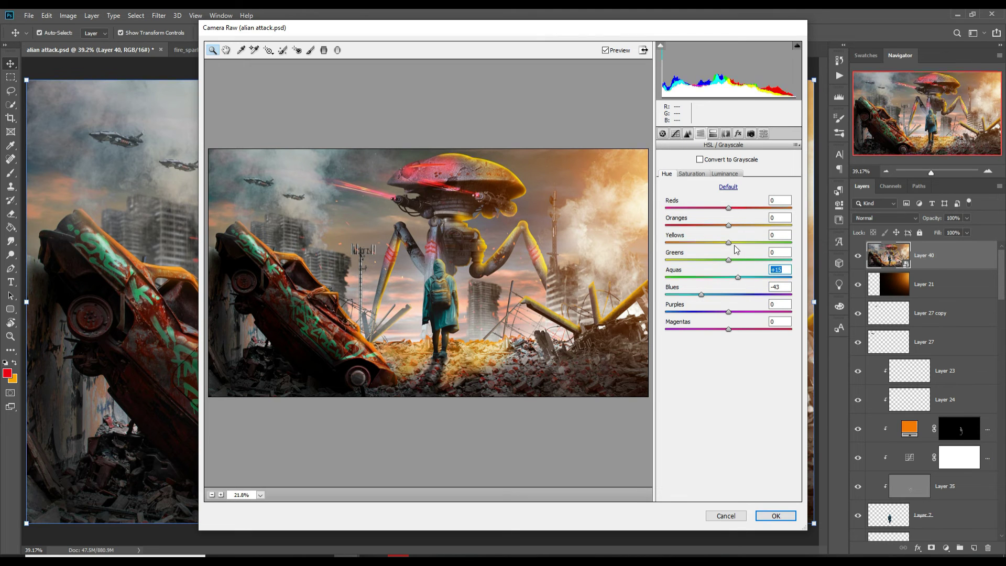
pyautogui.click(675, 133)
pyautogui.moveTo(728, 324)
pyautogui.mouseDown()
pyautogui.moveTo(740, 339)
pyautogui.moveTo(719, 356)
pyautogui.moveTo(727, 375)
pyautogui.mouseUp()
pyautogui.click(729, 357)
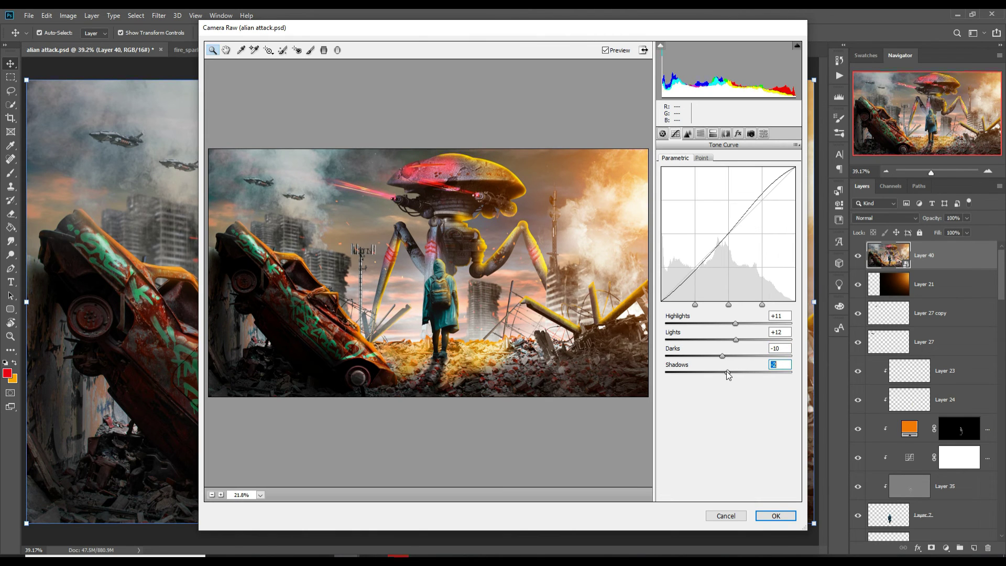
pyautogui.click(687, 134)
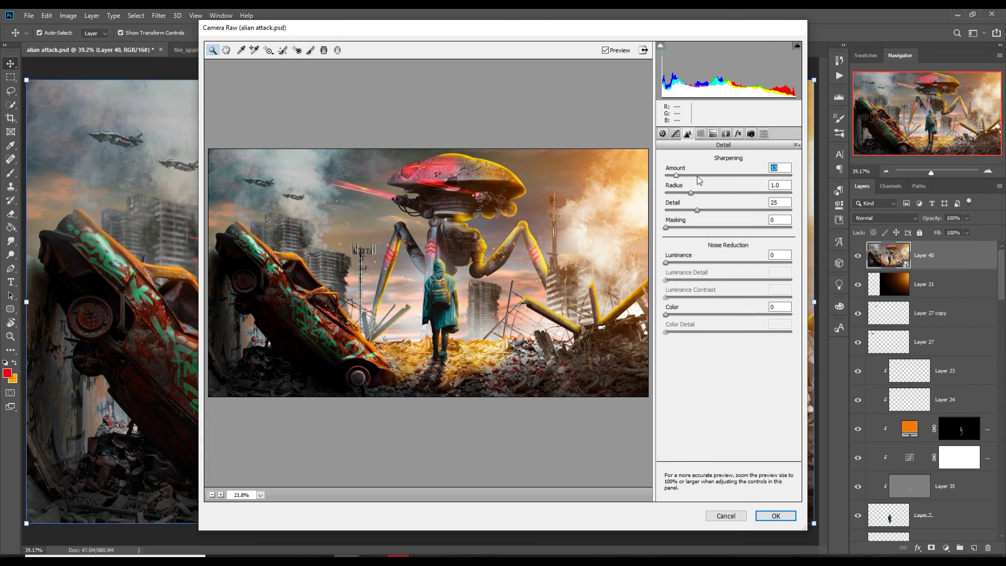
# - Split-tone highlights to hue 38, saturation 18, and shadows to hue 240, saturation 15
pyautogui.click(726, 134)
pyautogui.moveTo(692, 175)
pyautogui.mouseDown()
pyautogui.moveTo(671, 175)
pyautogui.moveTo(683, 175)
pyautogui.moveTo(687, 194)
pyautogui.mouseUp()
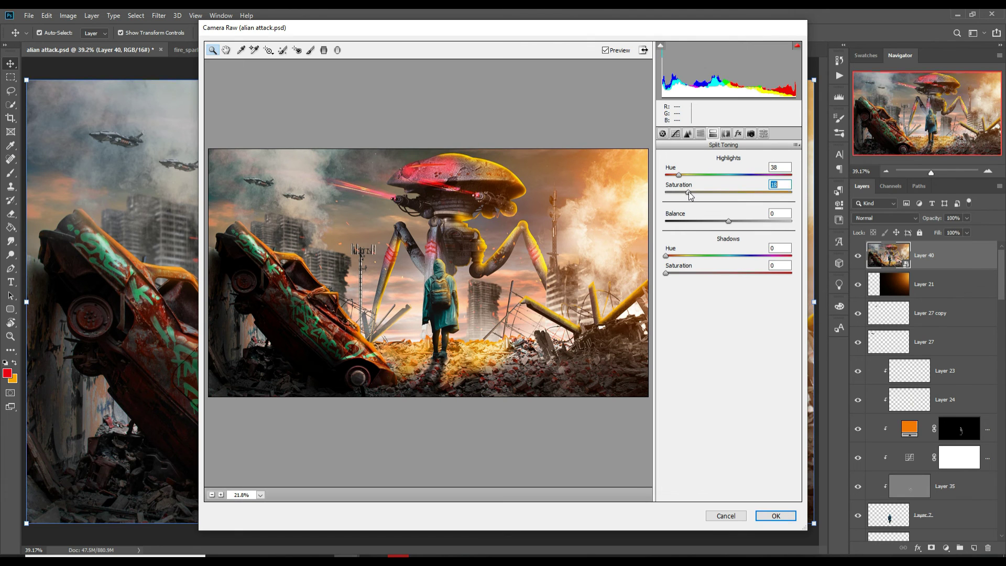
pyautogui.moveTo(667, 256); pyautogui.dragTo(745, 256)
pyautogui.moveTo(665, 273); pyautogui.dragTo(678, 273)
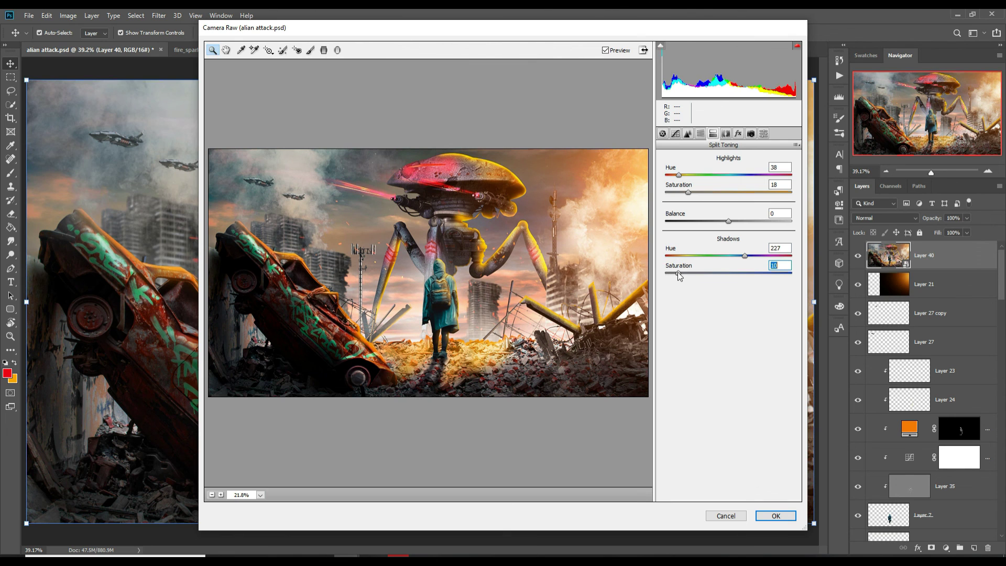
pyautogui.moveTo(745, 256); pyautogui.dragTo(750, 256)
pyautogui.moveTo(683, 275); pyautogui.dragTo(684, 275)
# - Shift the Oranges hue toward red, cut Reds saturation to -26, and apply the grade
pyautogui.click(701, 134)
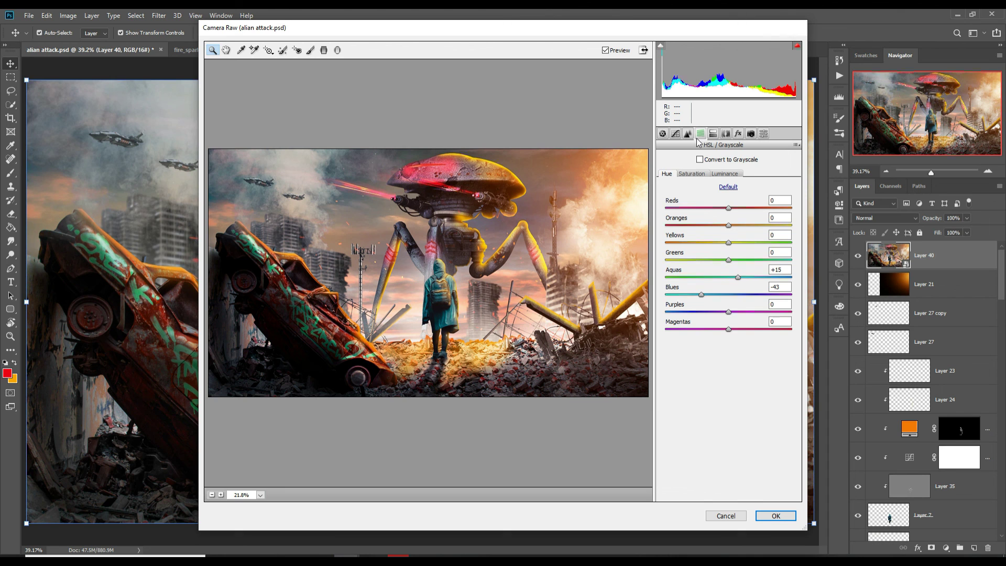
pyautogui.click(691, 174)
pyautogui.moveTo(728, 225); pyautogui.dragTo(715, 227)
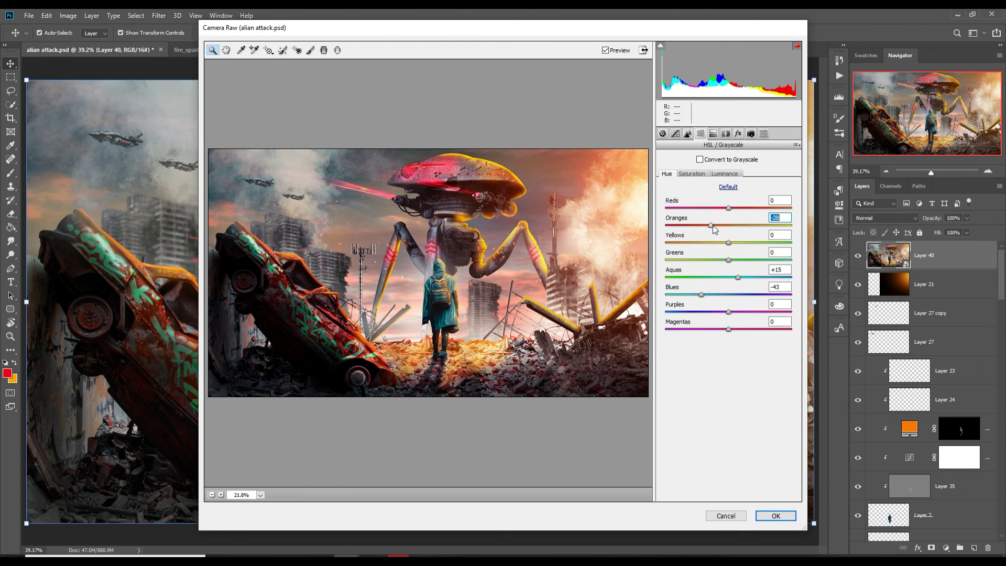
pyautogui.click(692, 173)
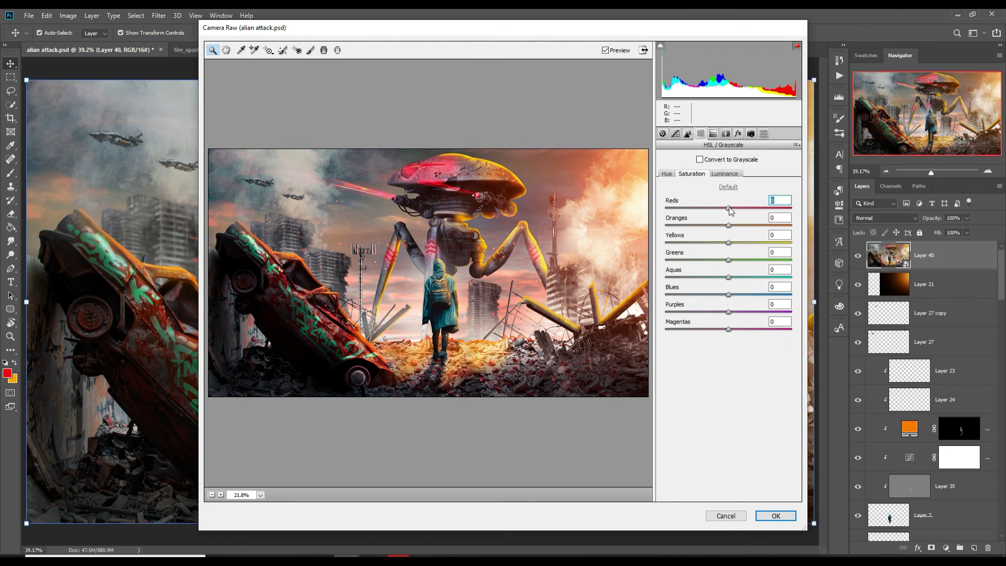
pyautogui.moveTo(727, 210); pyautogui.dragTo(717, 209)
pyautogui.click(776, 516)
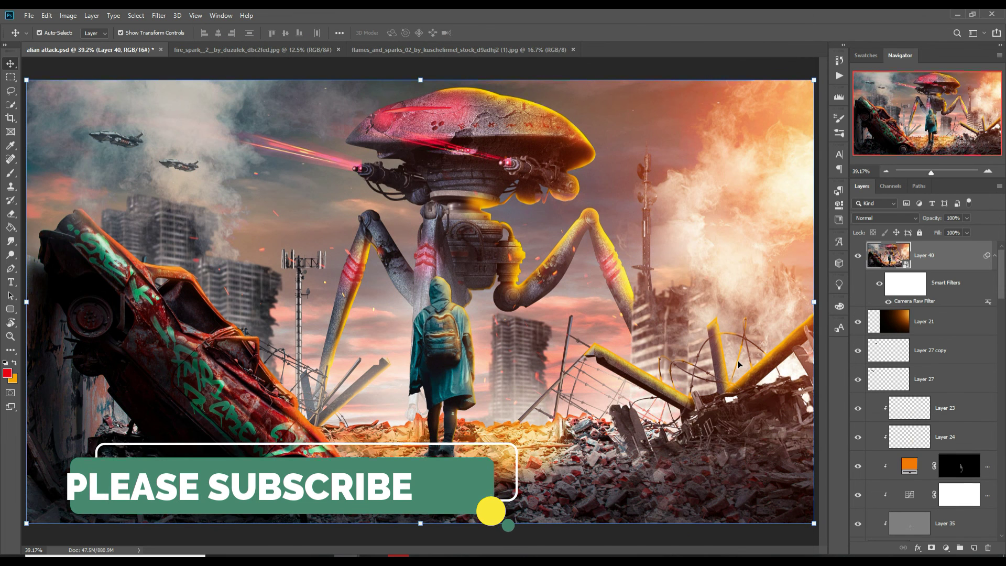